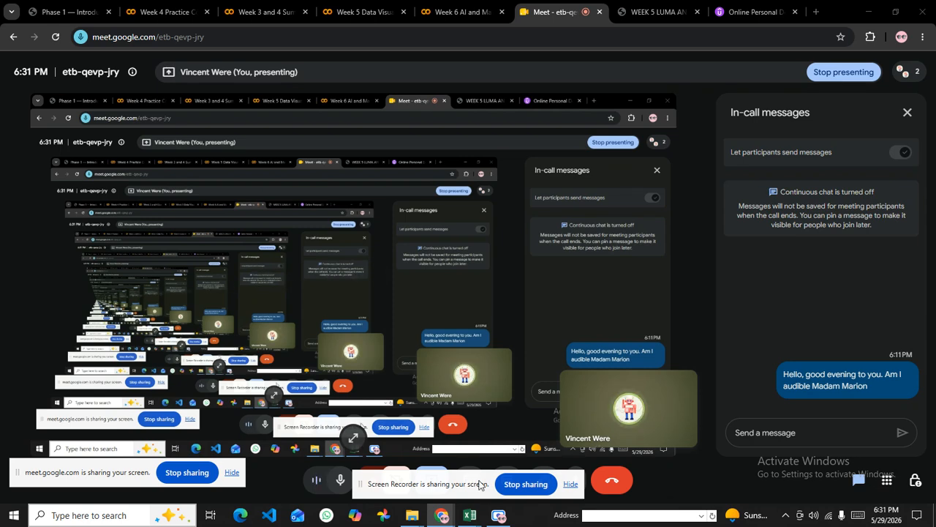
# Step: Switch to the Hands-On Excel - LUM ANALYTICA workbook in Excel, uncover the sheet tabs and open the sales data on Sheet5
pyautogui.moveTo(470, 519)
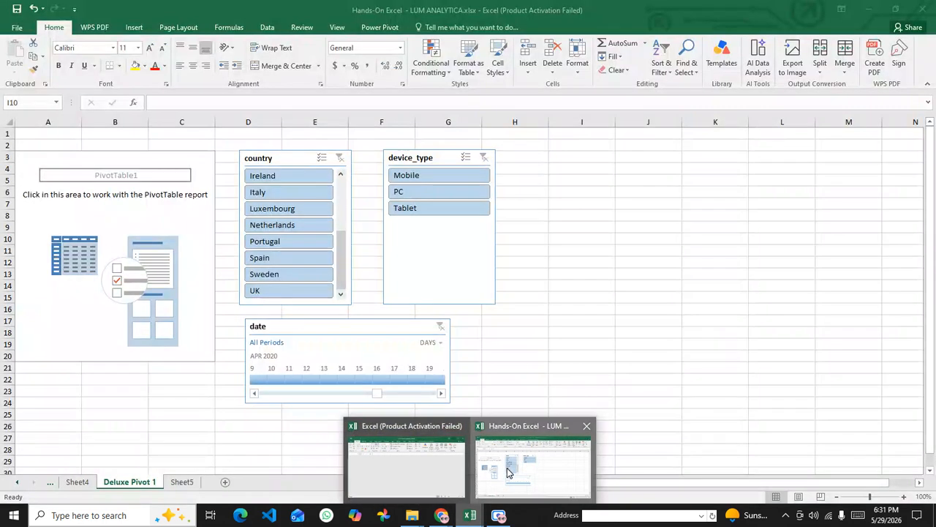
pyautogui.click(510, 472)
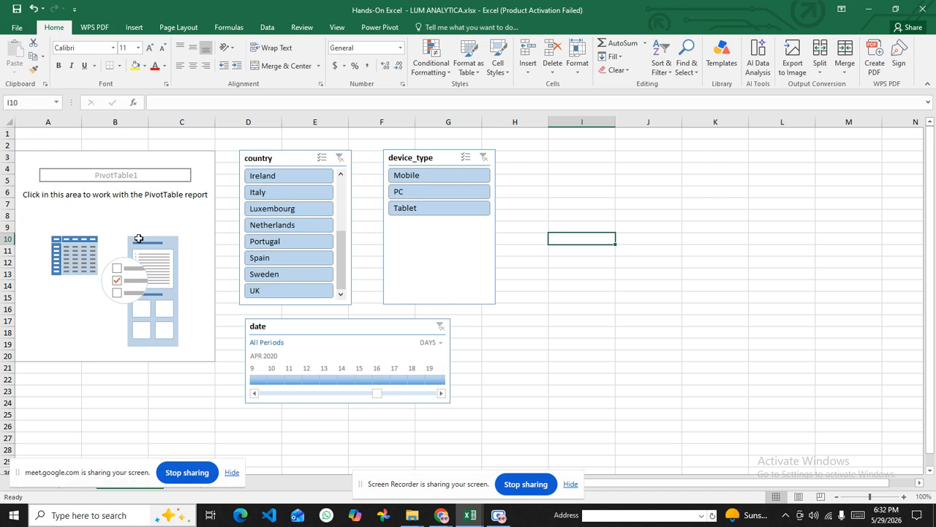
pyautogui.click(172, 158)
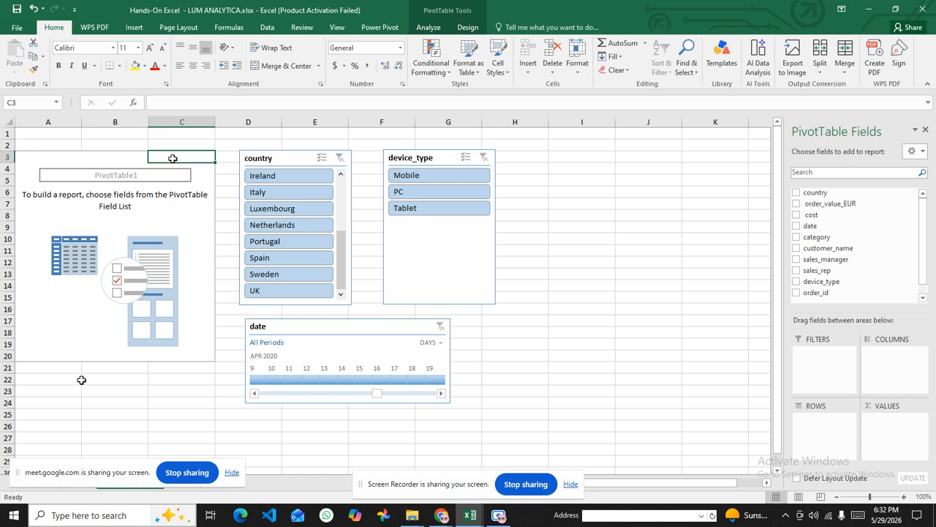
pyautogui.moveTo(127, 474); pyautogui.dragTo(207, 521)
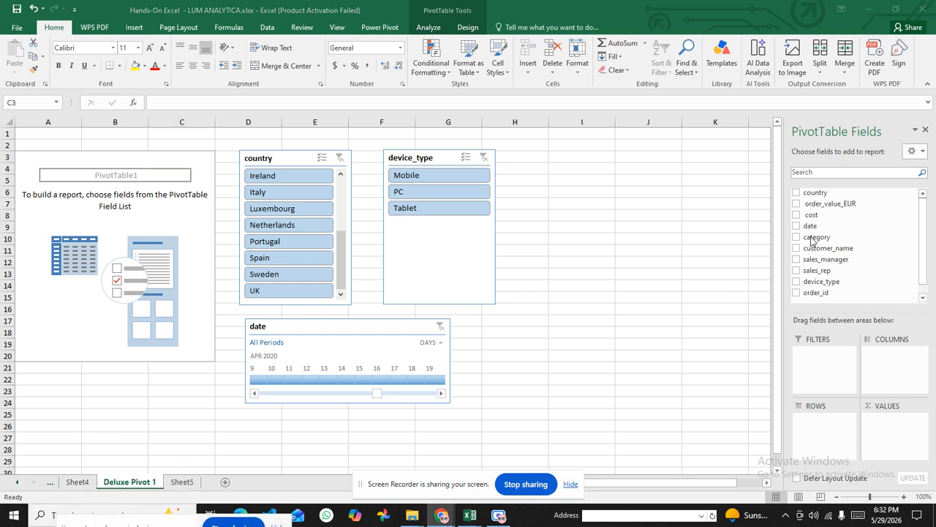
pyautogui.click(181, 486)
pyautogui.click(184, 484)
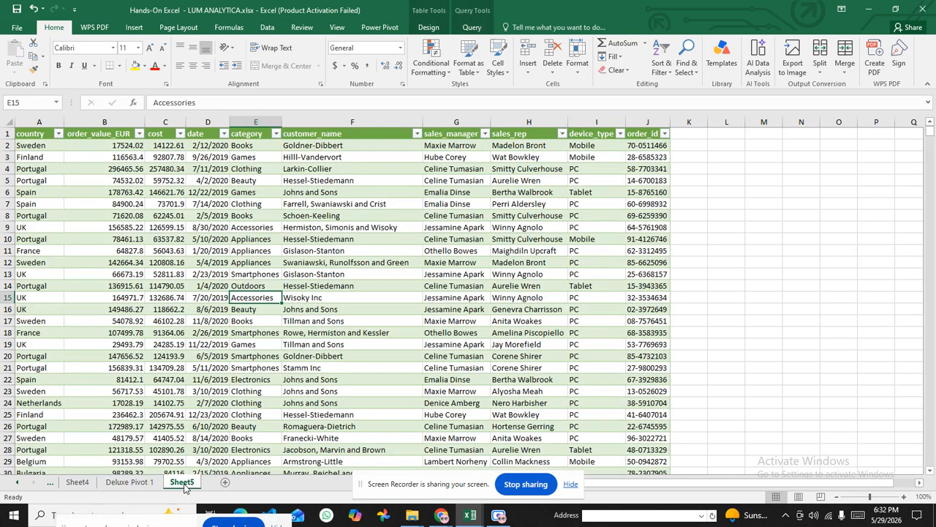
# Step: Add a blank worksheet after Sheet5 and select cell F16 in it
pyautogui.click(226, 482)
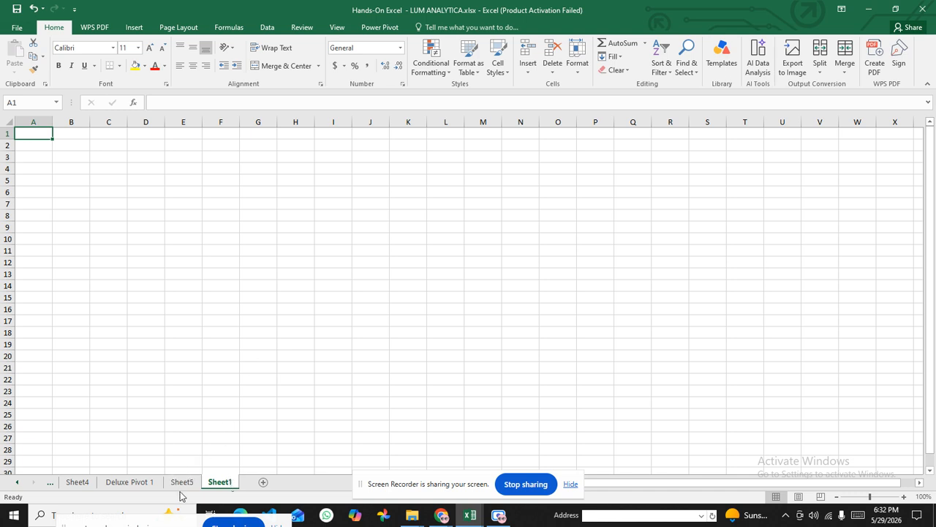
pyautogui.click(224, 310)
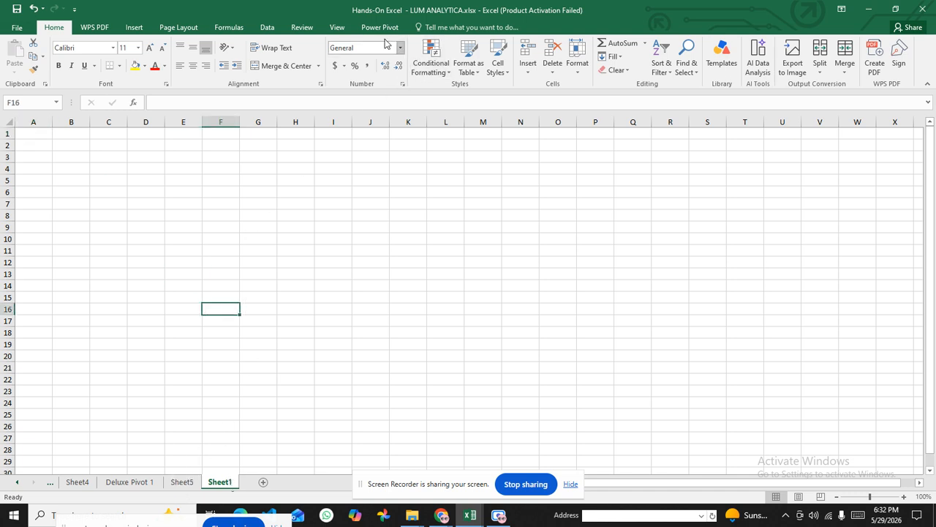
pyautogui.click(134, 27)
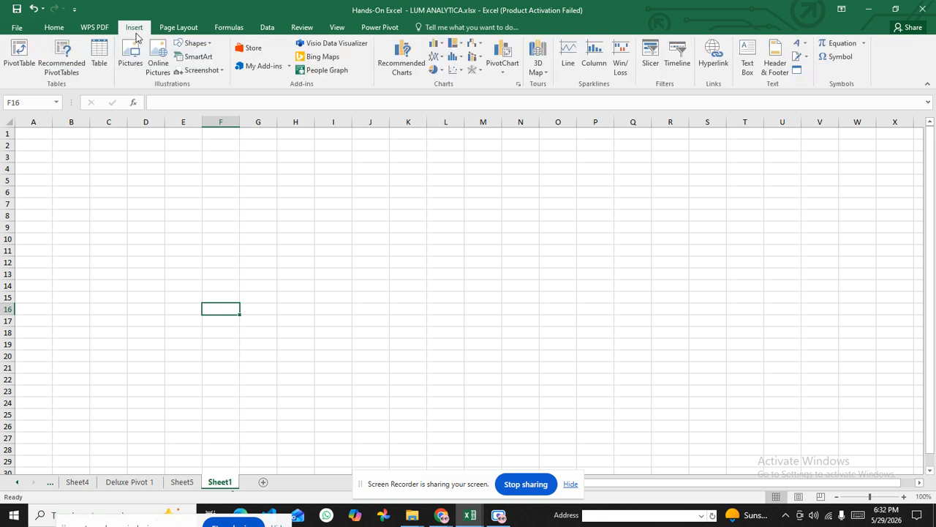
pyautogui.click(17, 59)
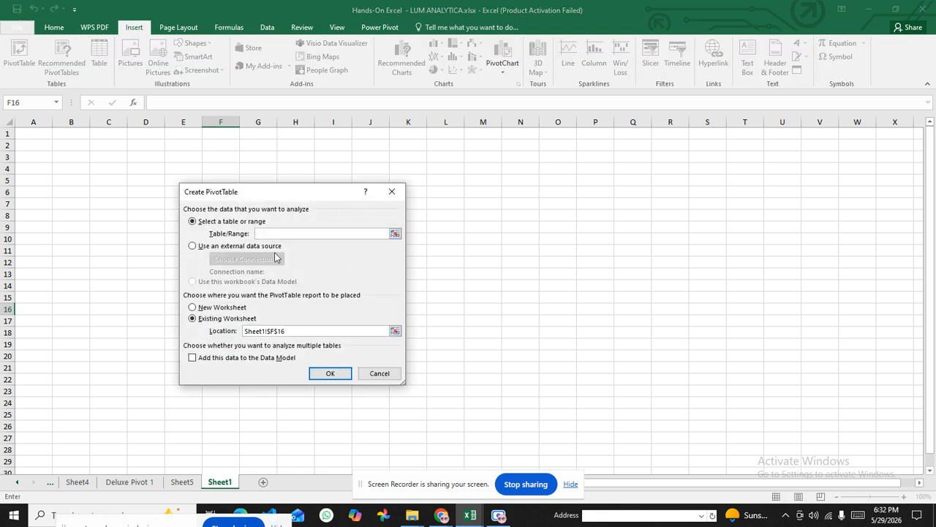
pyautogui.click(384, 374)
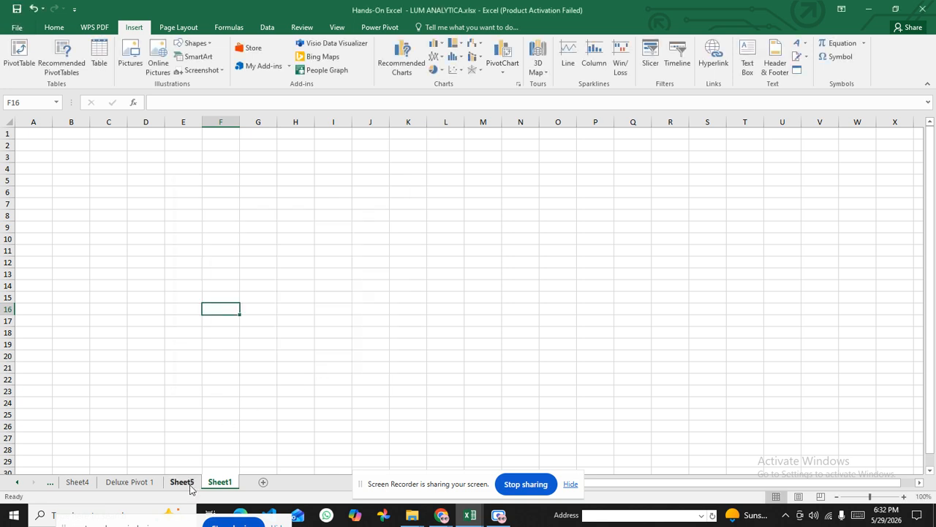
pyautogui.click(116, 481)
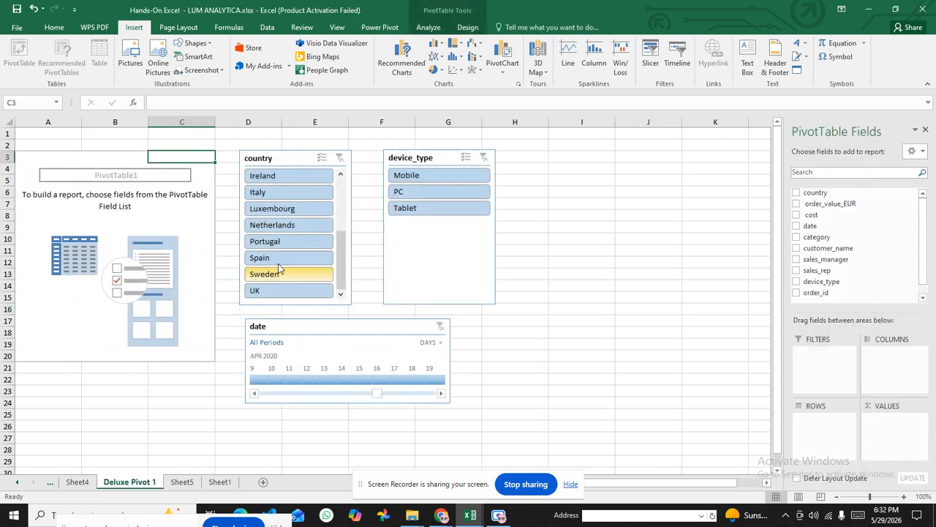
pyautogui.click(79, 481)
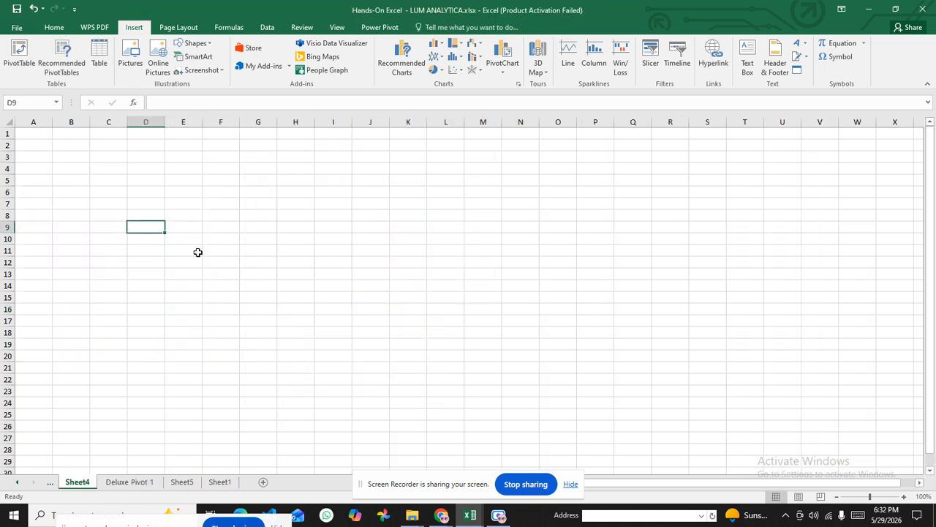
pyautogui.click(113, 482)
pyautogui.click(77, 481)
pyautogui.click(50, 481)
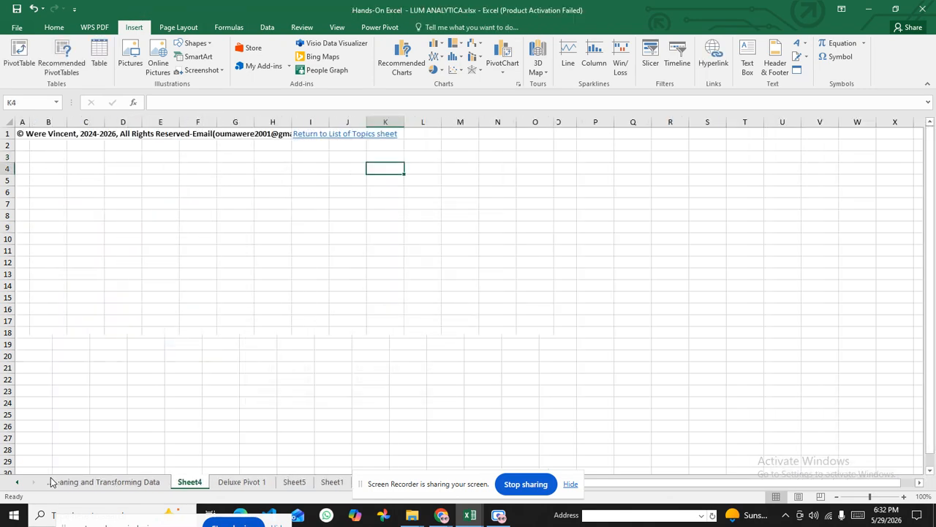
pyautogui.click(261, 482)
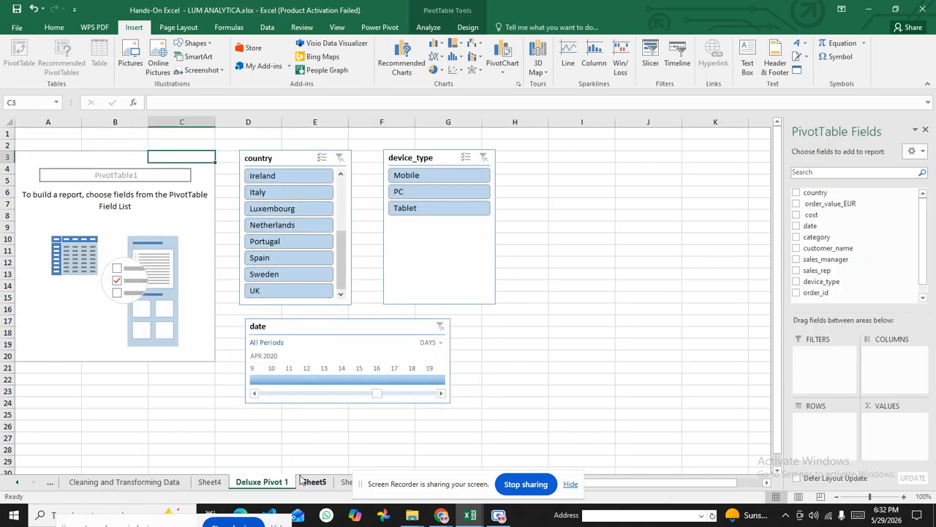
# Step: Create a PivotTable on a new worksheet from the whole Deluxe_Sales_Export_2019_2020 table on Sheet5
pyautogui.click(313, 481)
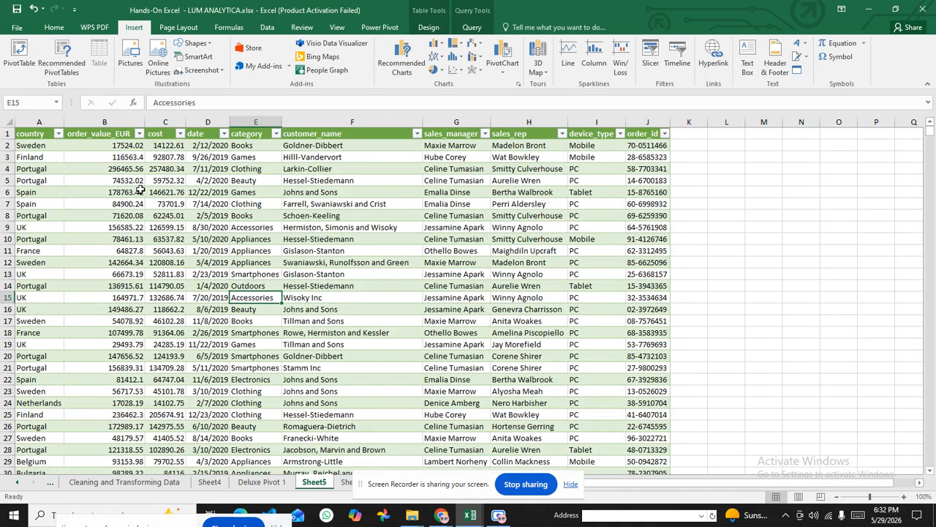
pyautogui.click(155, 184)
pyautogui.hotkey('ctrl', 'a')
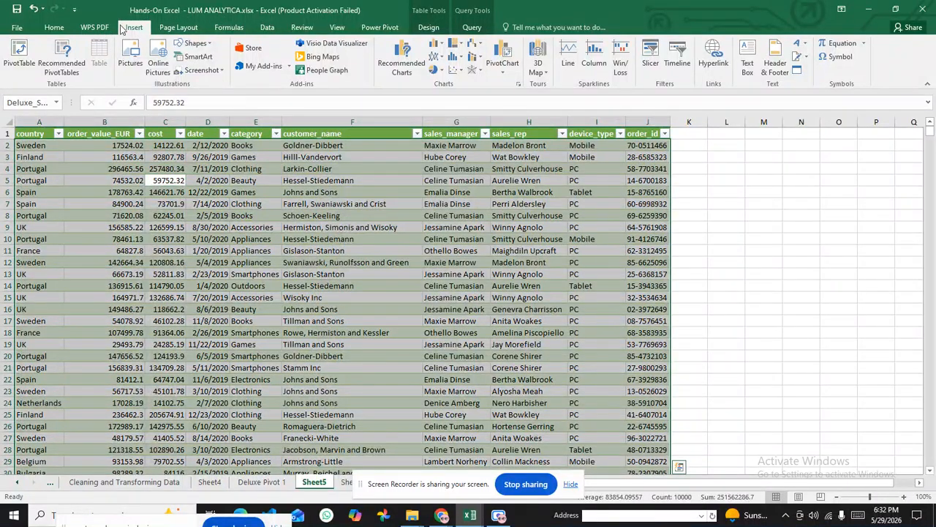
pyautogui.click(16, 64)
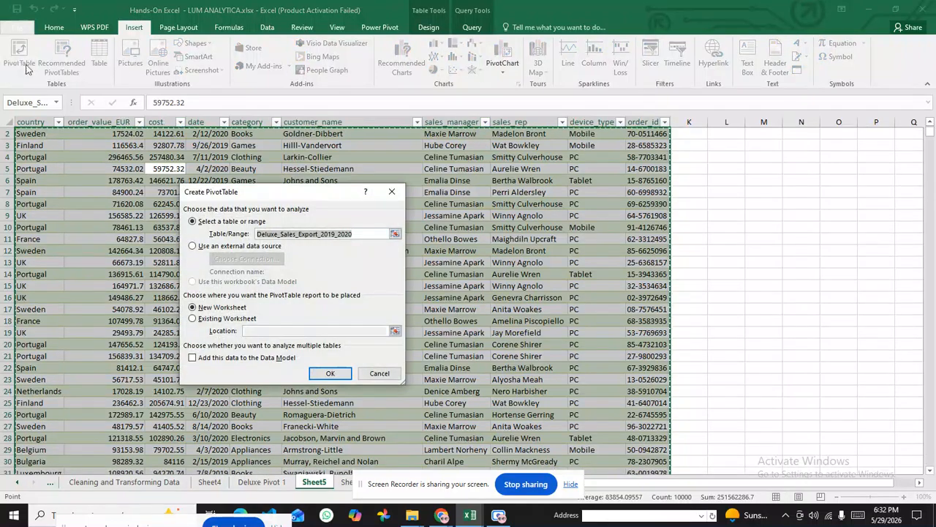
pyautogui.click(329, 371)
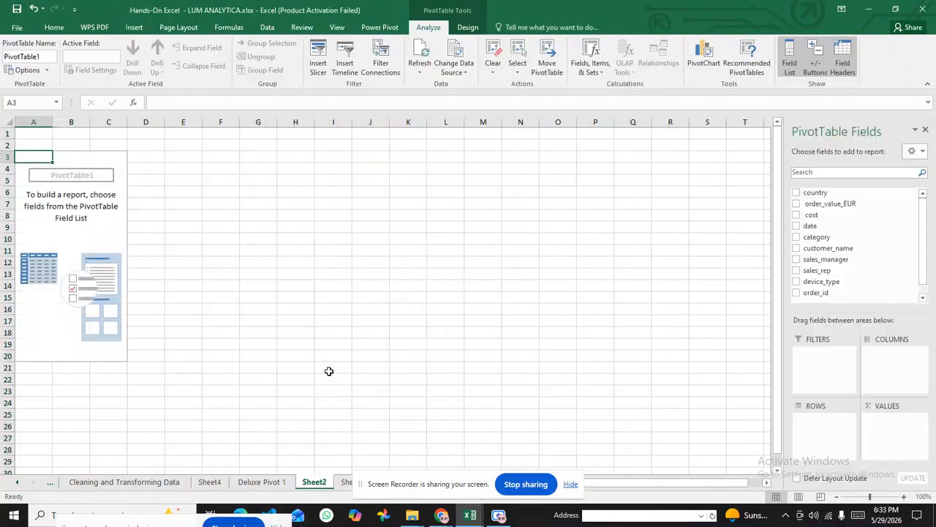
# Step: Activate the empty PivotTable and add order_value_EUR to its values as a sum
pyautogui.click(380, 286)
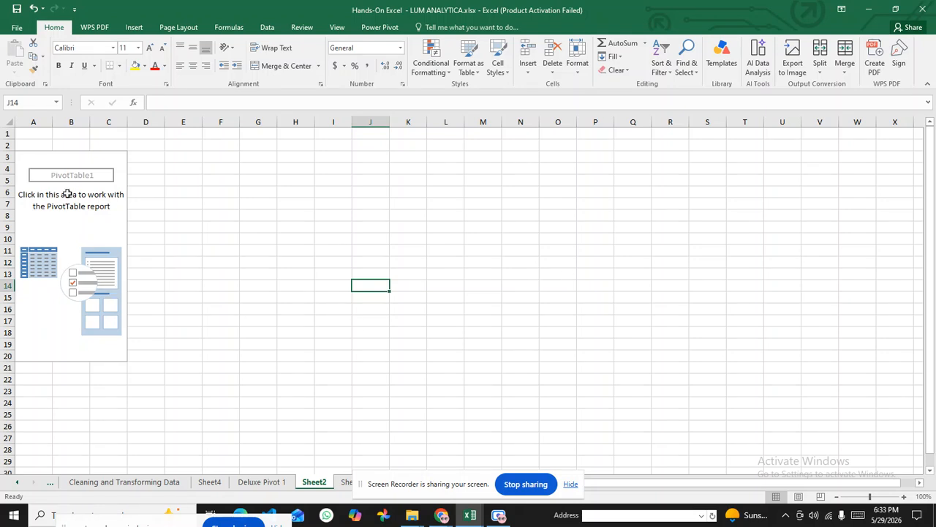
pyautogui.click(92, 165)
pyautogui.click(80, 156)
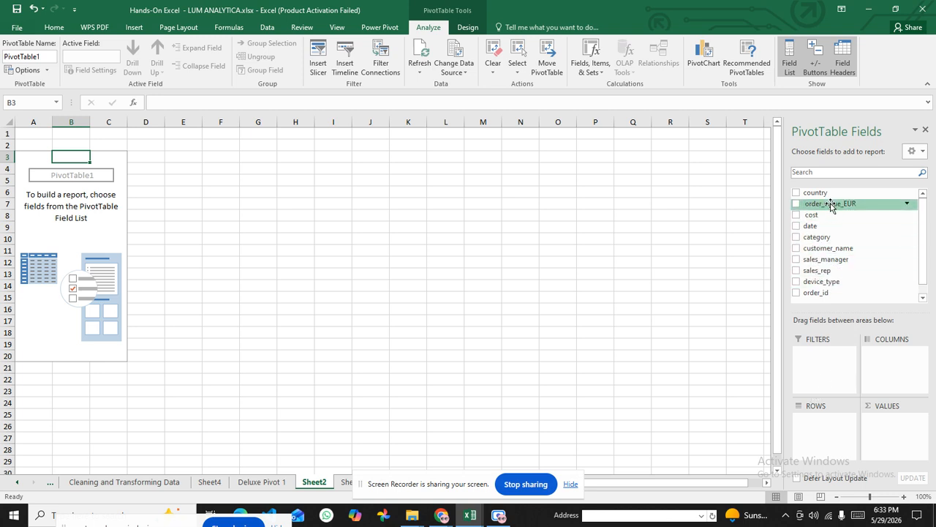
pyautogui.moveTo(830, 207); pyautogui.dragTo(885, 420)
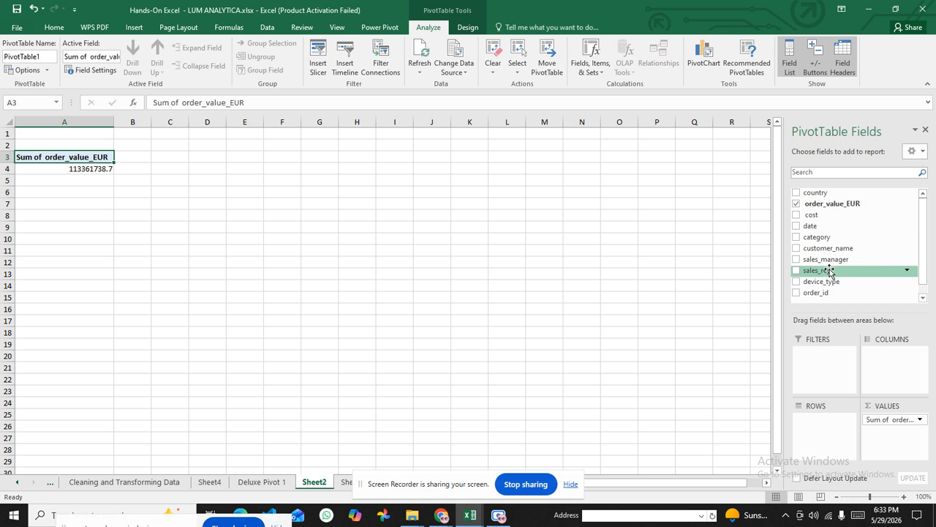
# Step: Break the PivotTable down with device_type as the columns and category as the rows
pyautogui.scroll(-1, 825, 278)
pyautogui.scroll(1, 821, 278)
pyautogui.scroll(1, 821, 274)
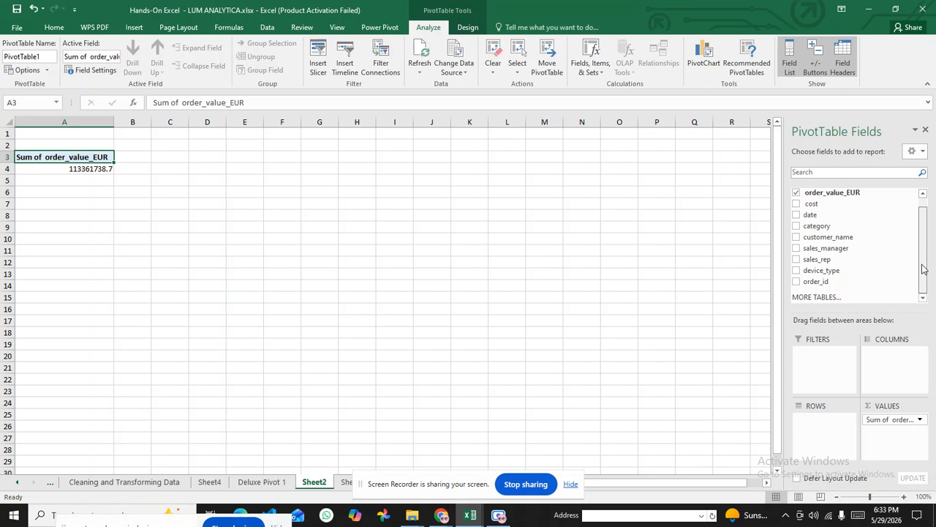
pyautogui.scroll(1, 924, 241)
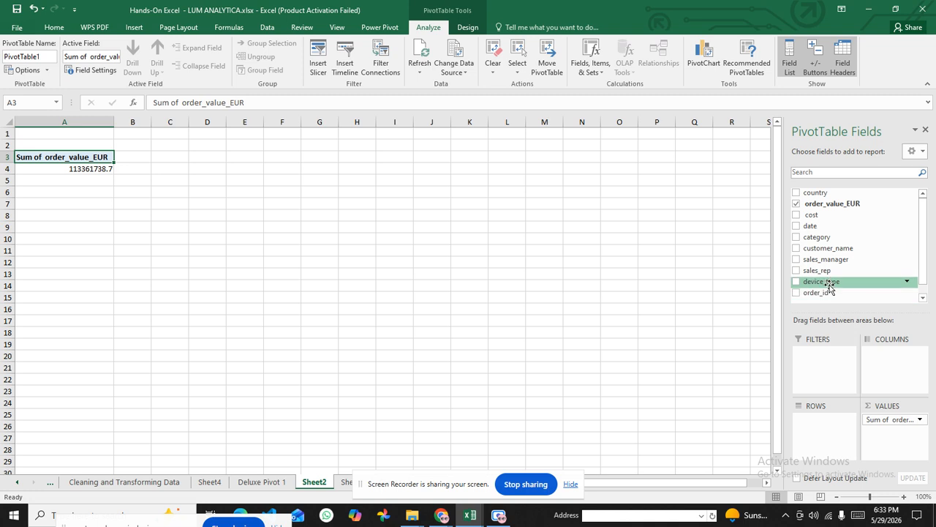
pyautogui.moveTo(830, 288); pyautogui.dragTo(895, 362)
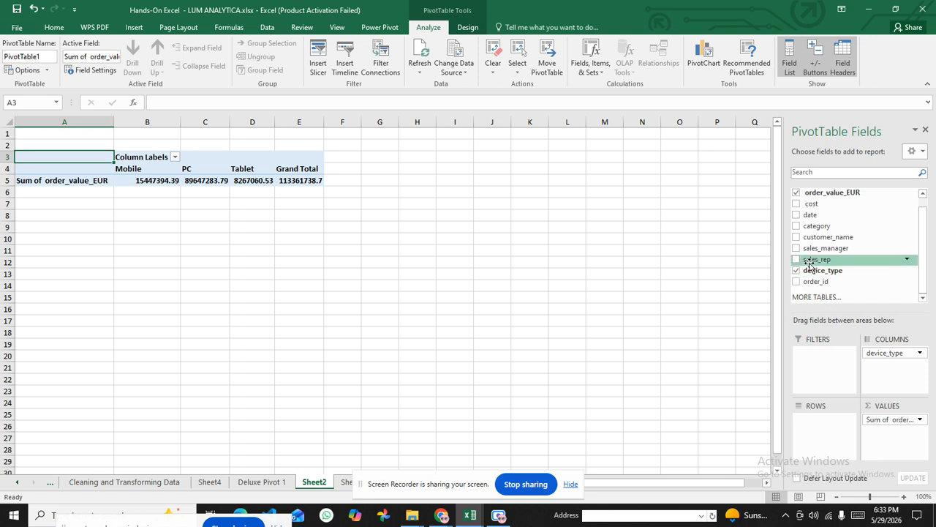
pyautogui.moveTo(827, 231); pyautogui.dragTo(820, 425)
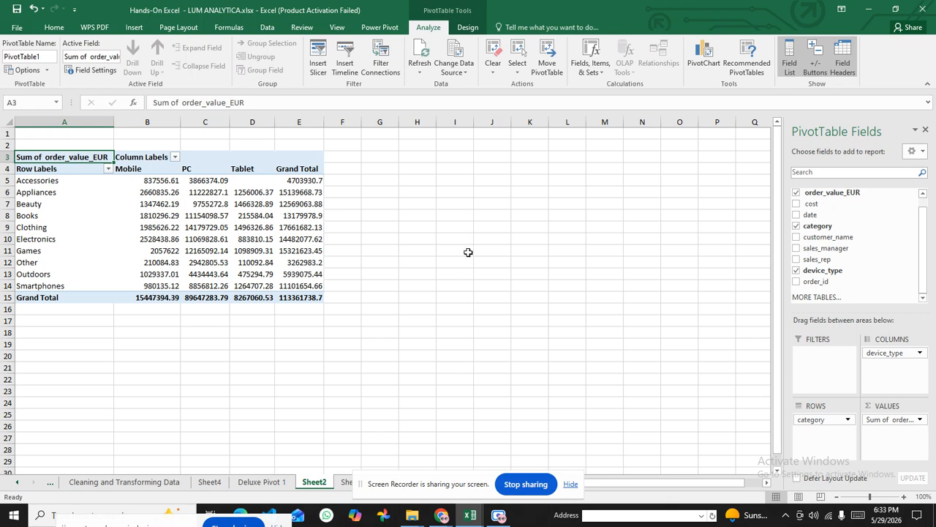
pyautogui.click(324, 228)
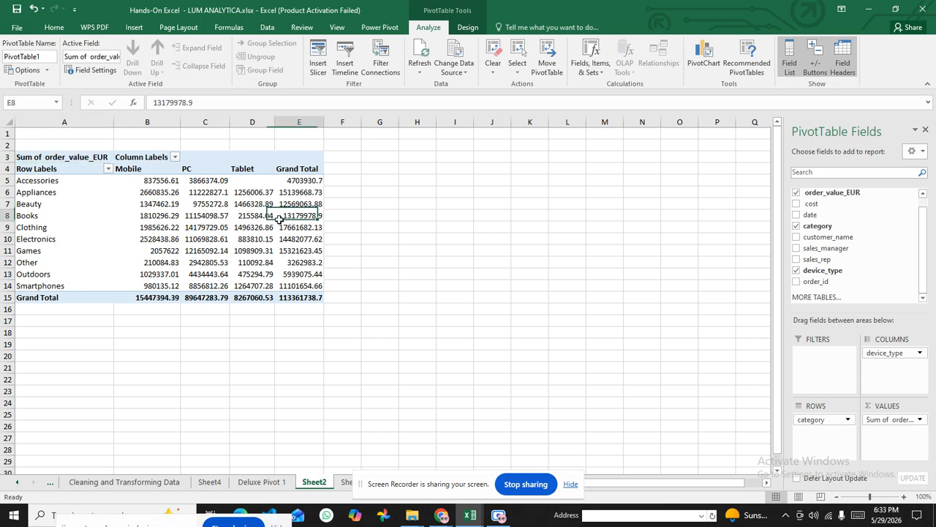
pyautogui.click(241, 228)
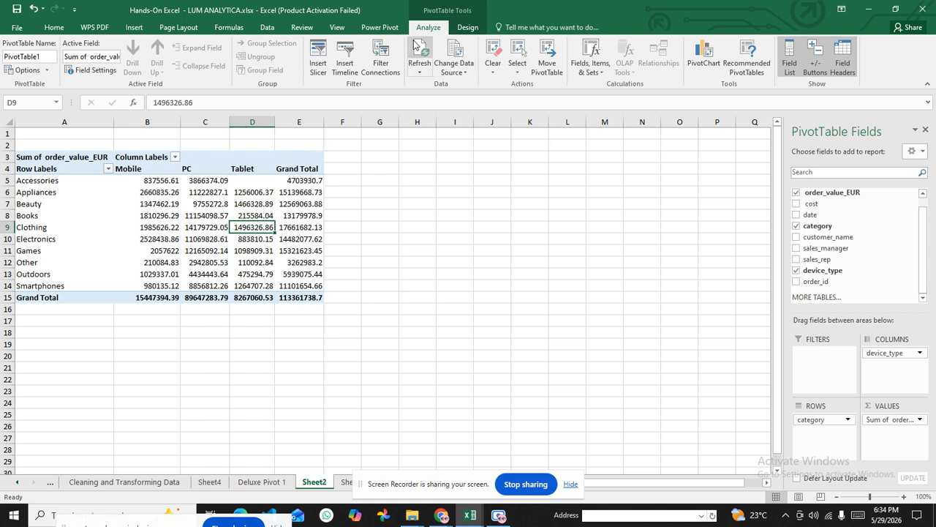
pyautogui.click(598, 72)
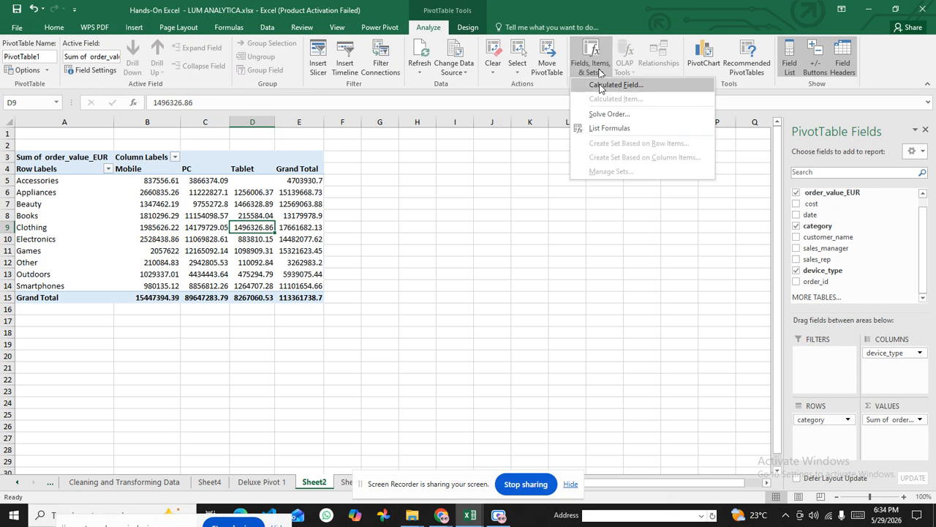
pyautogui.click(598, 87)
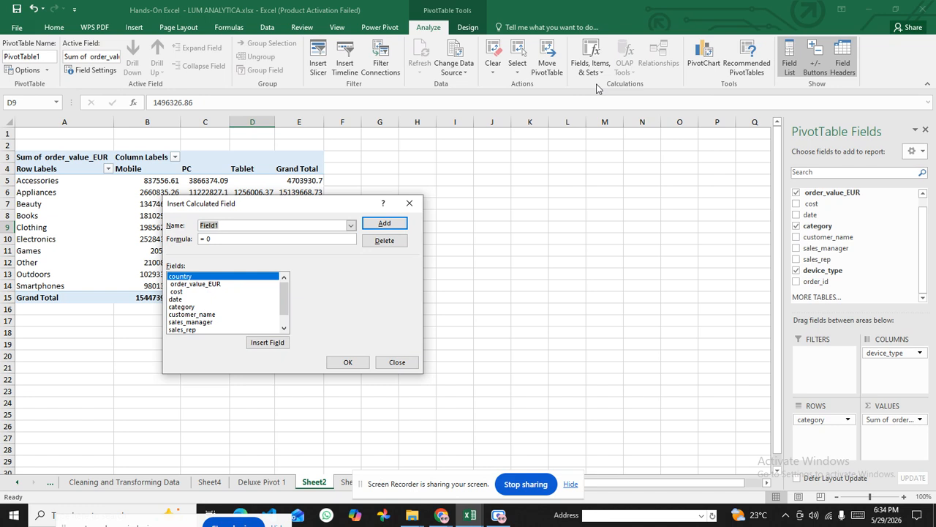
pyautogui.click(417, 205)
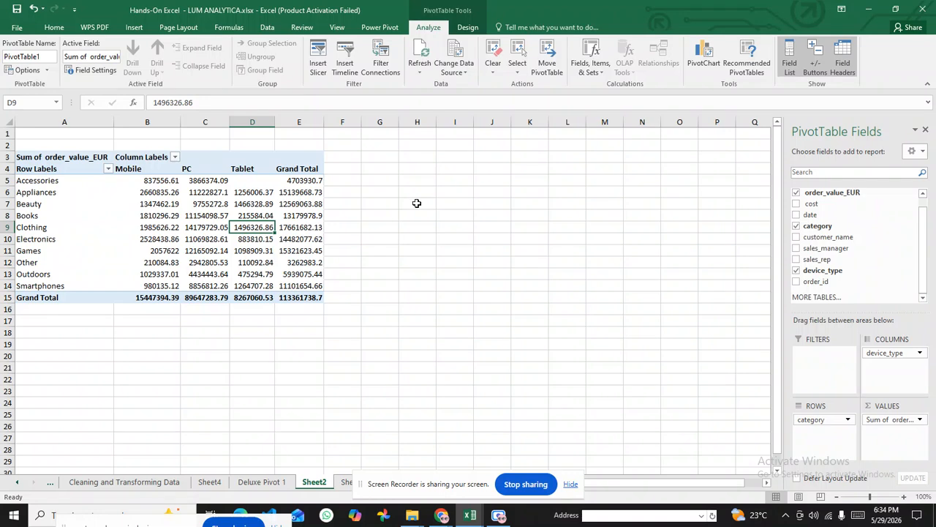
pyautogui.click(417, 204)
# Step: Start a new calculated field in the PivotTable and name it Gross_Profit_EUR
pyautogui.click(43, 160)
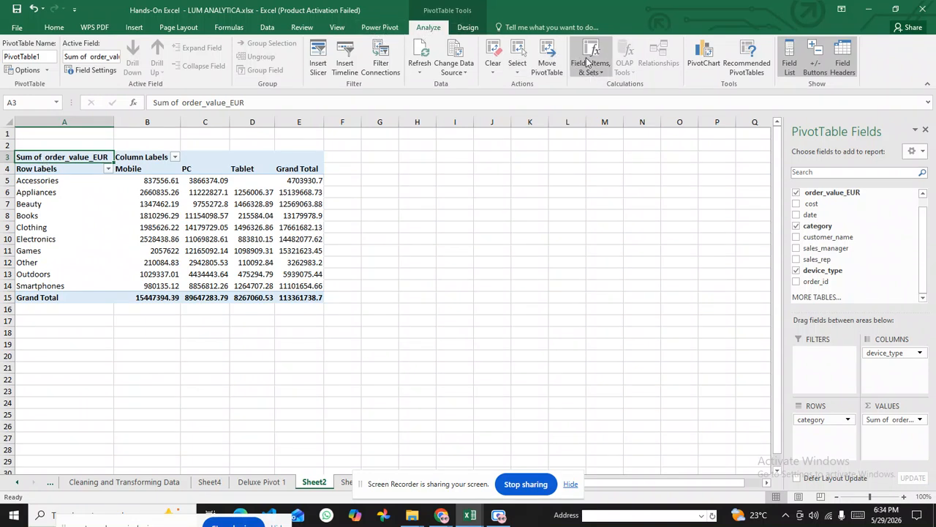
pyautogui.click(599, 74)
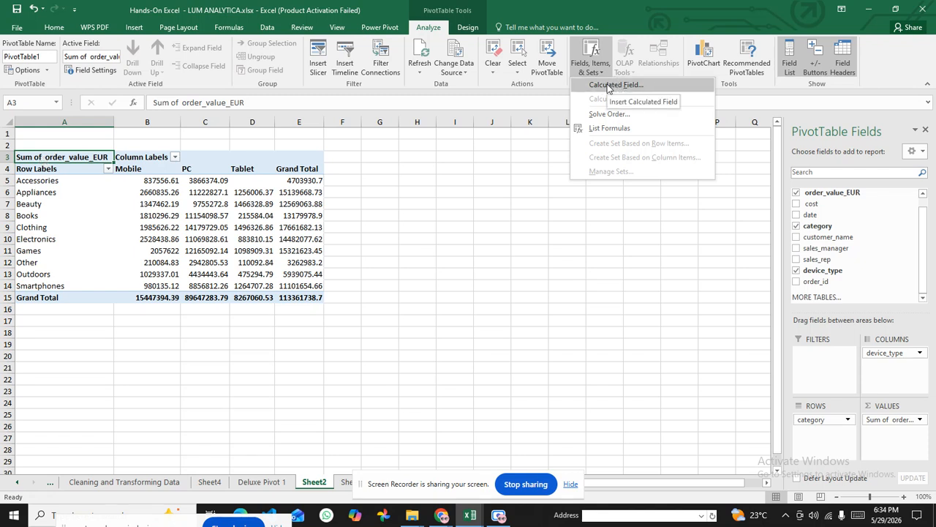
pyautogui.click(607, 86)
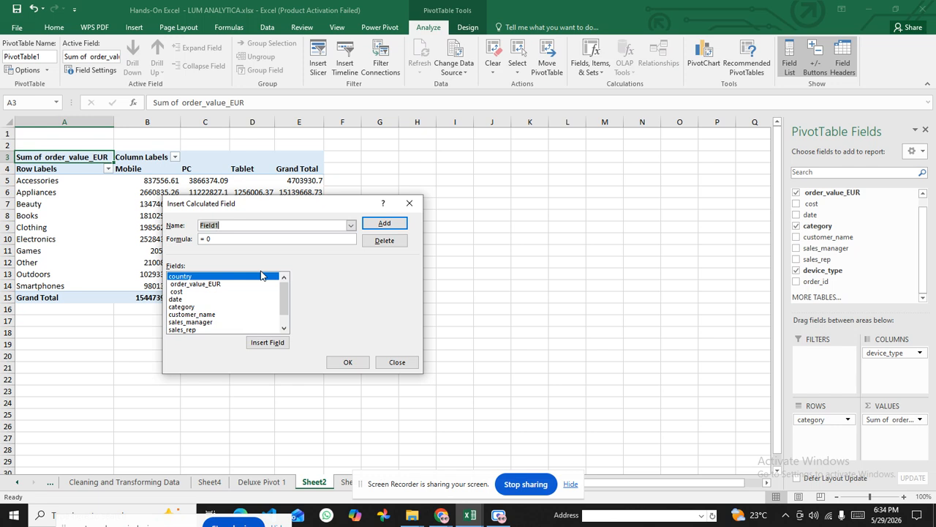
pyautogui.press('BackSpace')
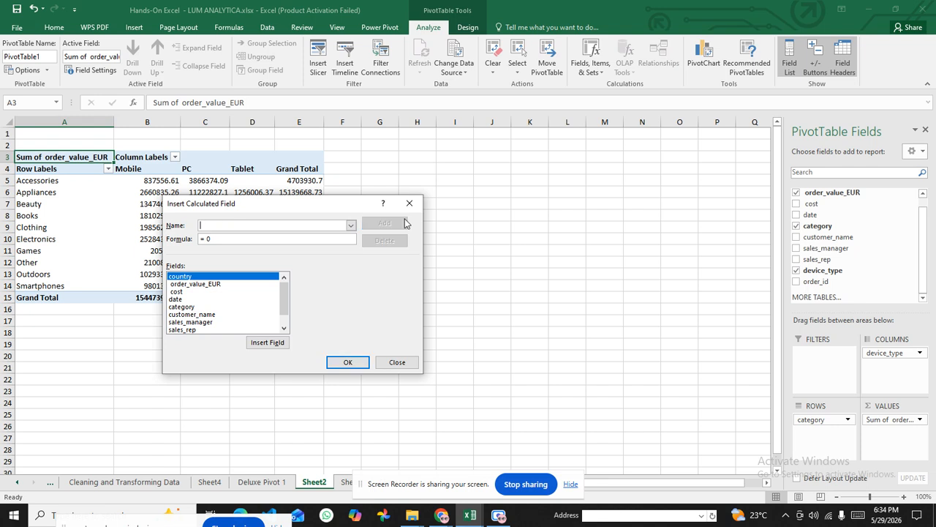
pyautogui.write('Gross_Profit')
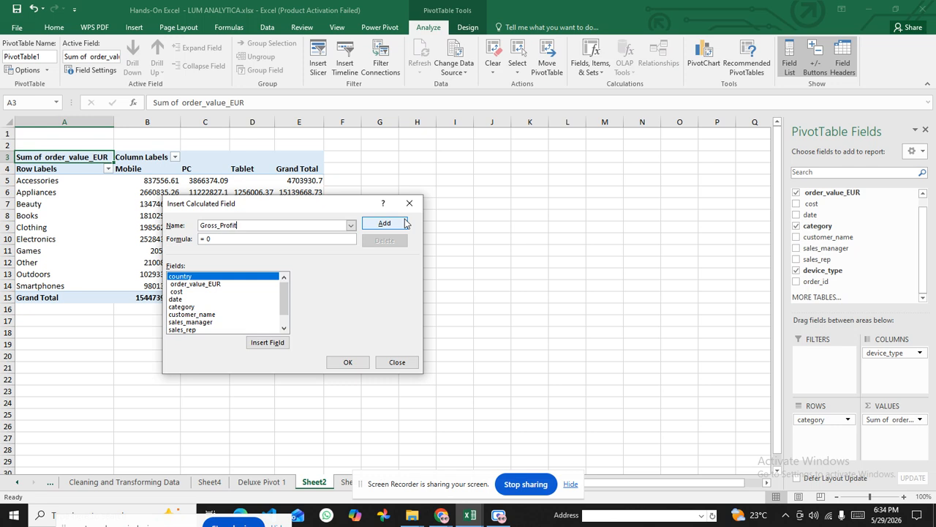
pyautogui.write('_Tra')
pyautogui.press('BackSpace')
pyautogui.press('BackSpace')
pyautogui.write('EUR')
# Step: Define the Gross_Profit_EUR formula as order_value_EUR minus cost and add the calculated field to the PivotTable
pyautogui.click(261, 238)
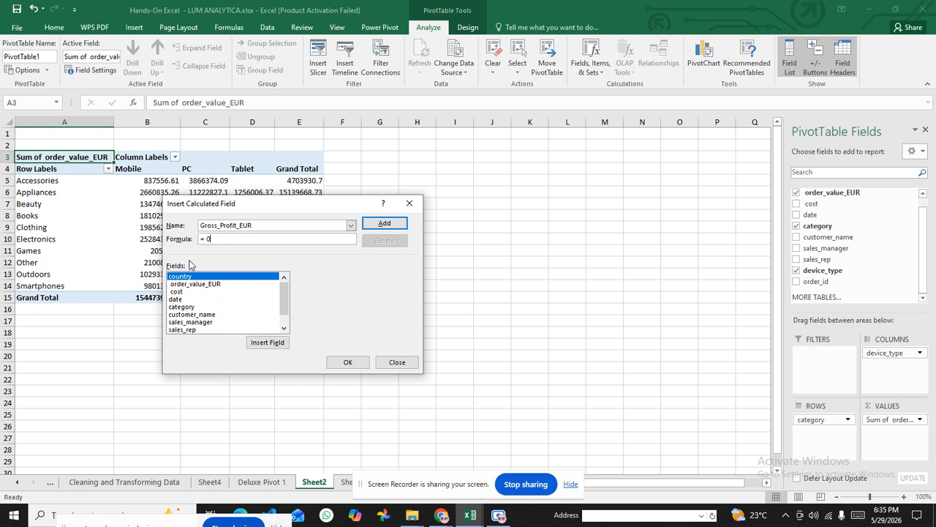
pyautogui.press('BackSpace')
pyautogui.press('BackSpace')
pyautogui.press('BackSpace')
pyautogui.write('=')
pyautogui.click(188, 284)
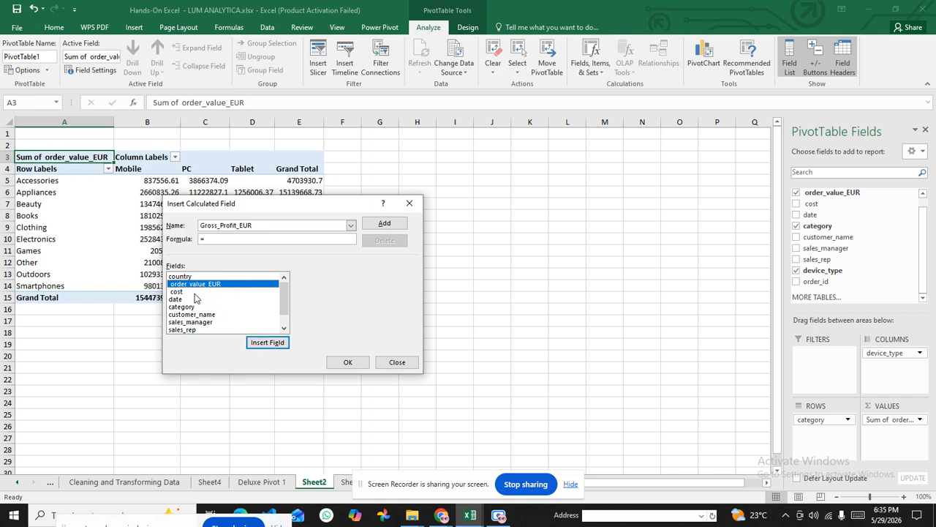
pyautogui.click(260, 343)
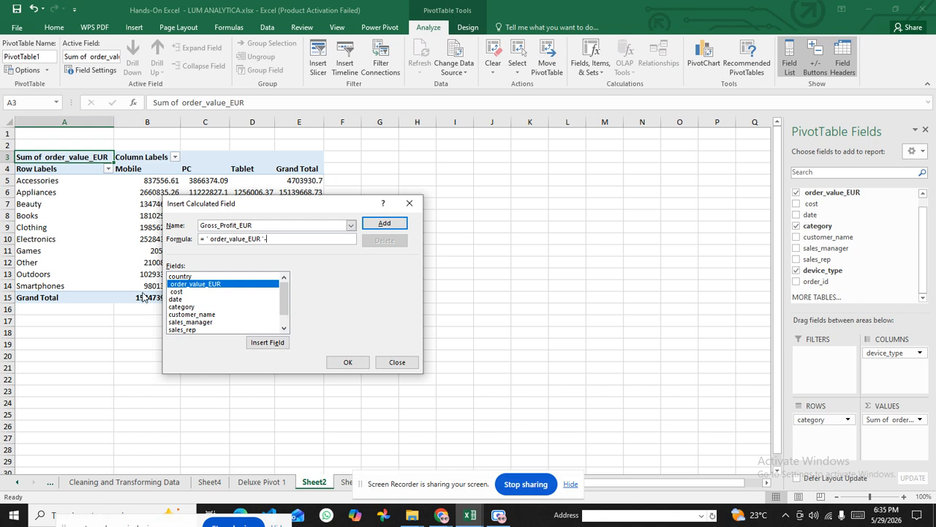
pyautogui.click(177, 292)
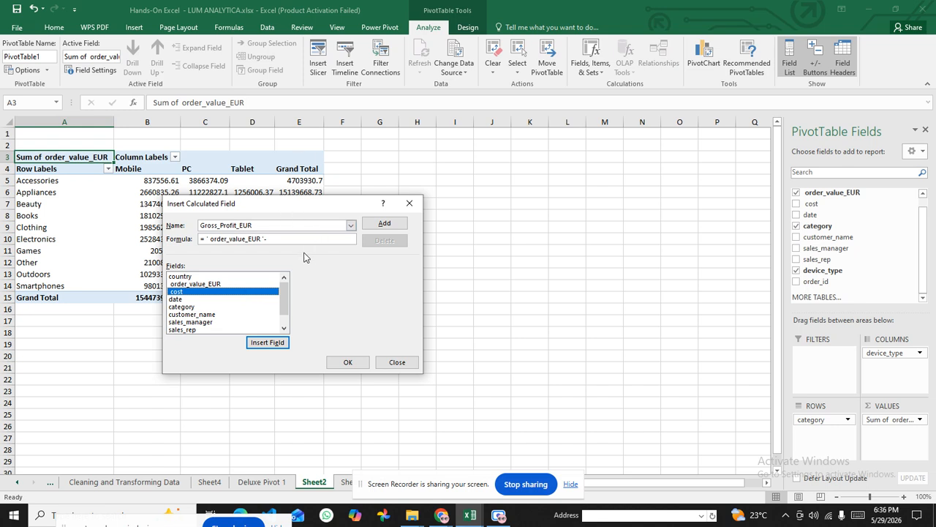
pyautogui.scroll(-1, 288, 238)
pyautogui.scroll(1, 267, 240)
pyautogui.click(264, 343)
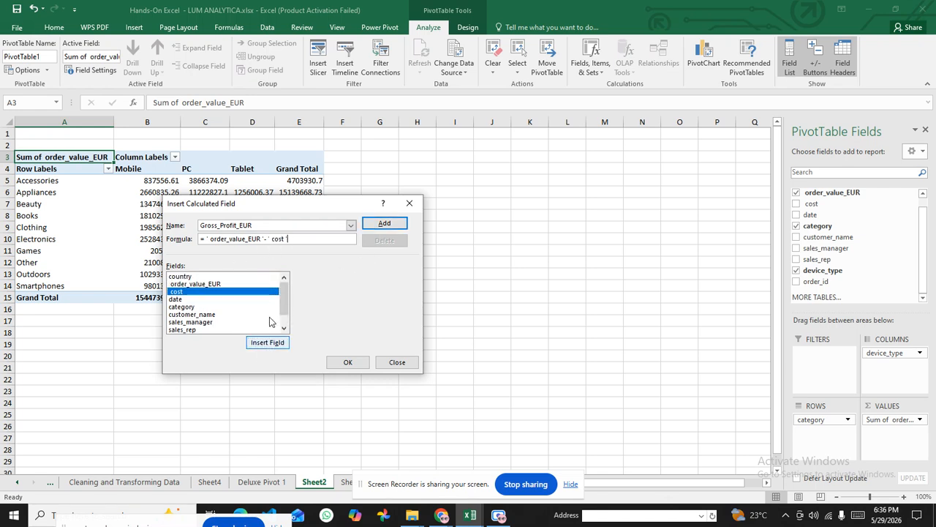
pyautogui.click(380, 223)
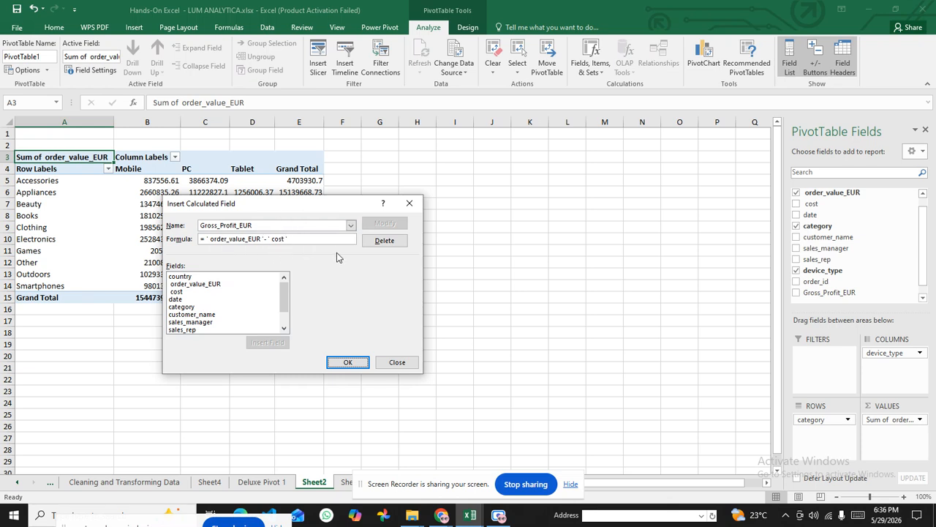
pyautogui.click(348, 363)
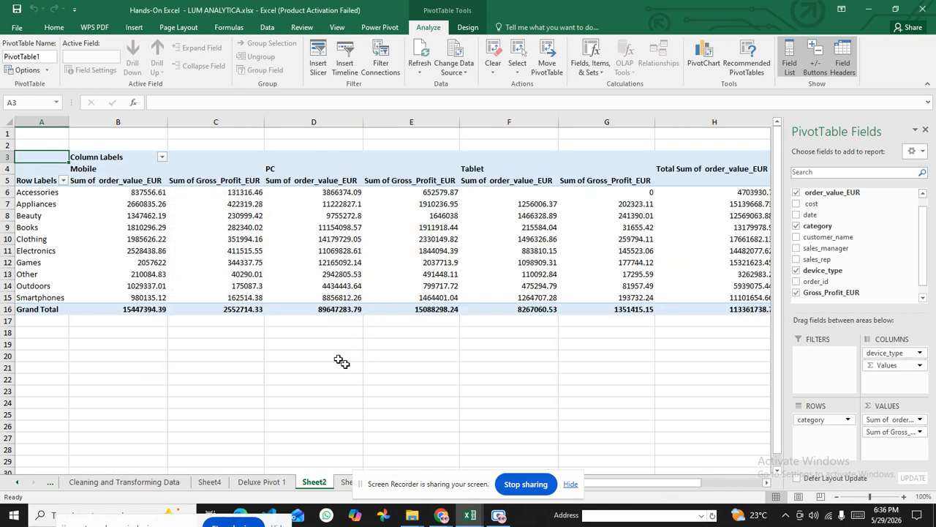
# Step: Examine the total order value and total gross profit columns at the far end of the PivotTable
pyautogui.moveTo(407, 490); pyautogui.dragTo(356, 519)
pyautogui.click(534, 483)
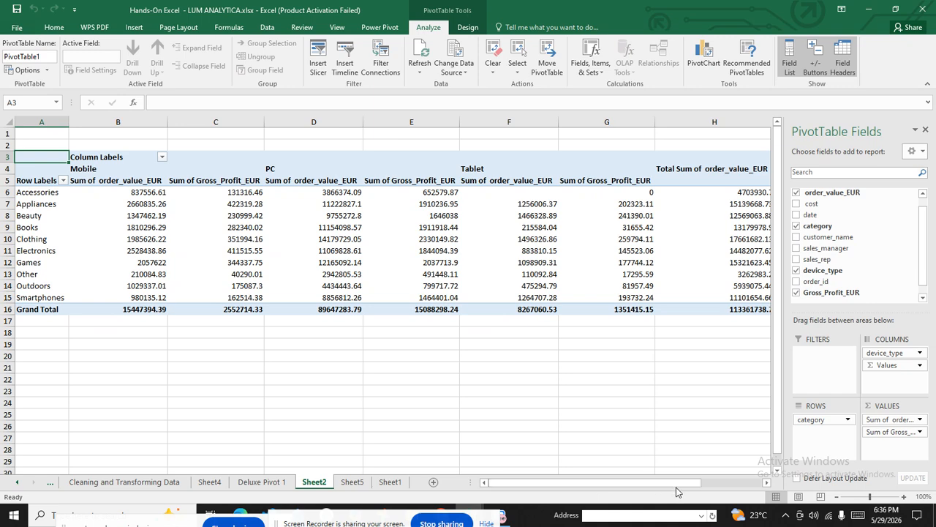
pyautogui.click(768, 484)
pyautogui.moveTo(730, 485); pyautogui.dragTo(761, 485)
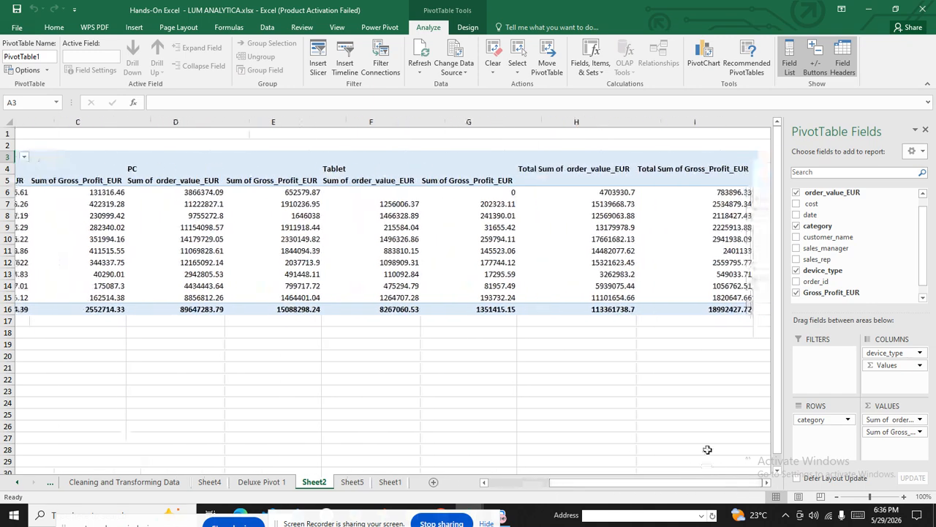
pyautogui.click(550, 168)
pyautogui.click(644, 169)
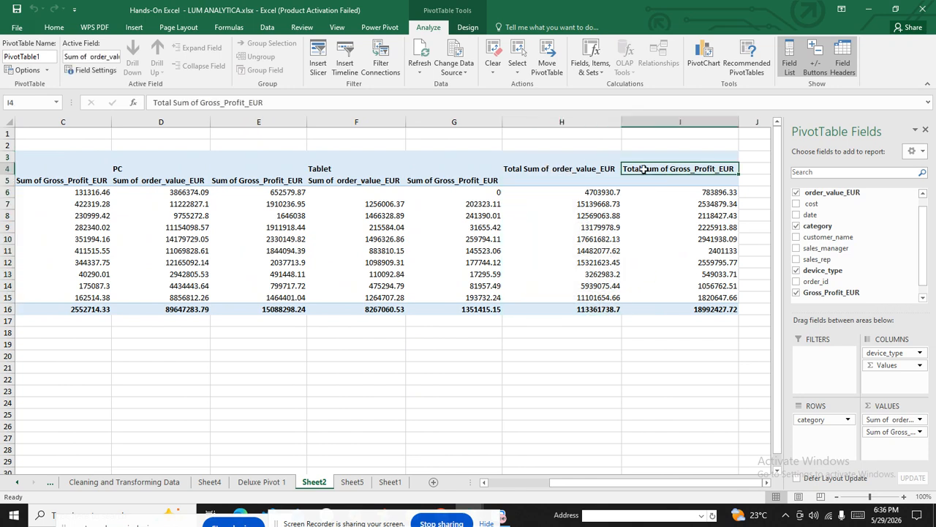
pyautogui.click(568, 174)
pyautogui.click(670, 171)
pyautogui.moveTo(664, 193); pyautogui.dragTo(679, 292)
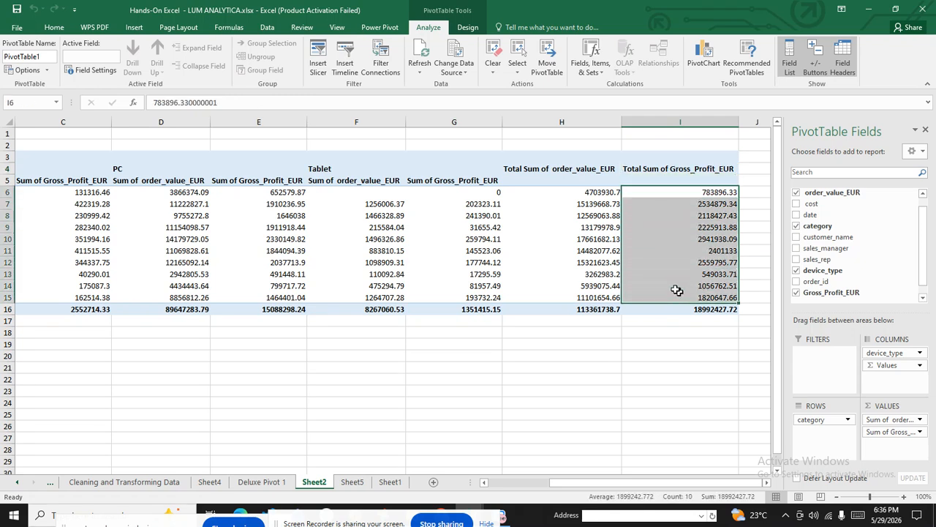
pyautogui.moveTo(675, 290)
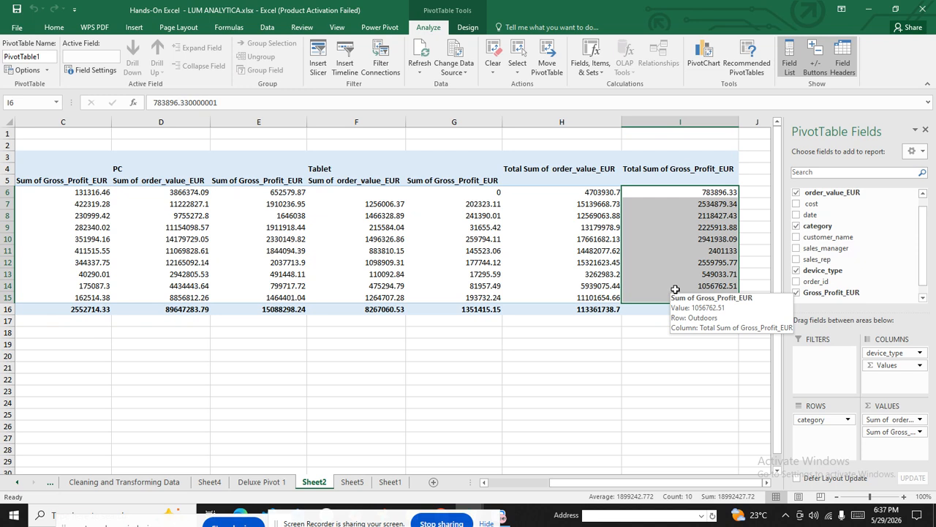
# Step: Create another PivotTable on a new worksheet from the whole Deluxe_Sales_Export_2019_2020 table on Sheet5
pyautogui.click(210, 483)
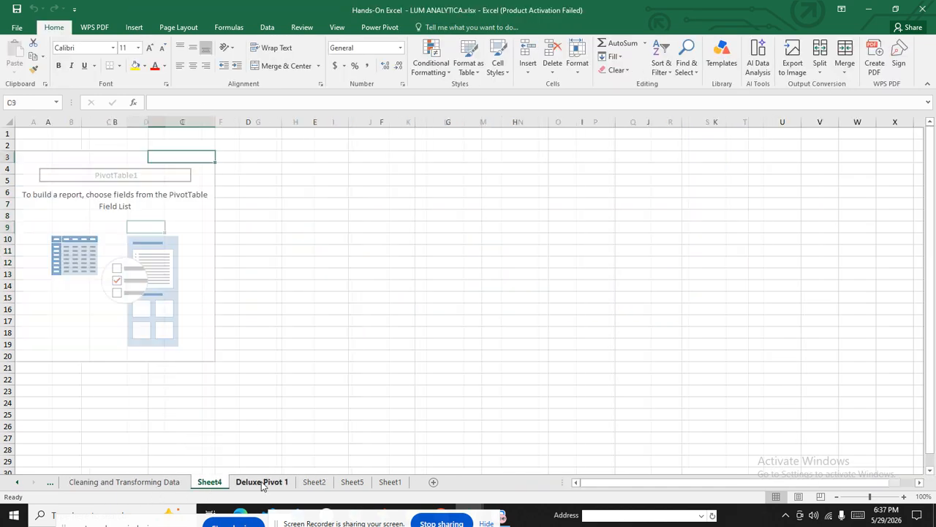
pyautogui.click(261, 483)
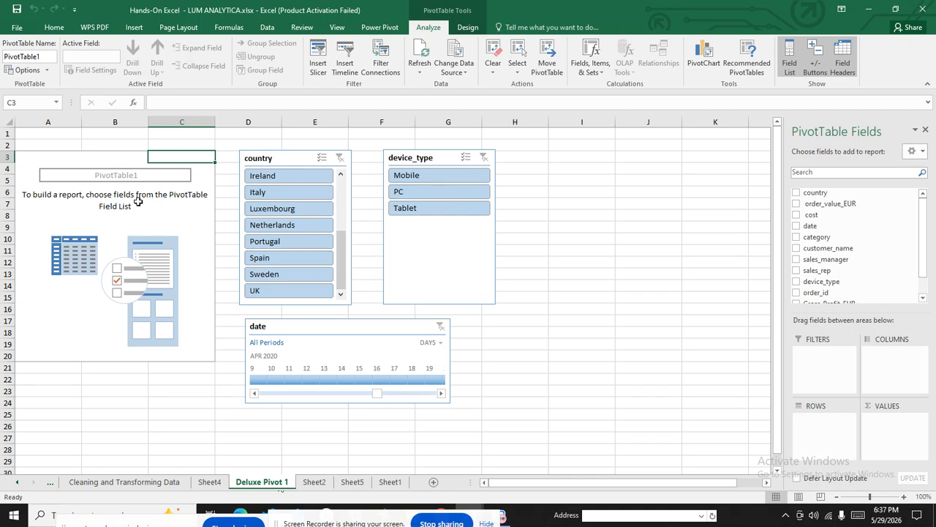
pyautogui.click(352, 482)
pyautogui.click(236, 248)
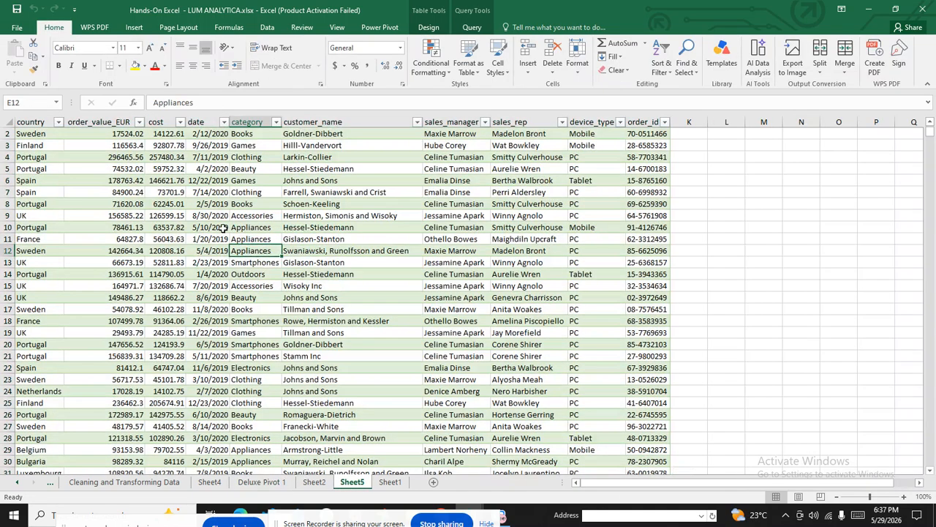
pyautogui.hotkey('ctrl', 'a')
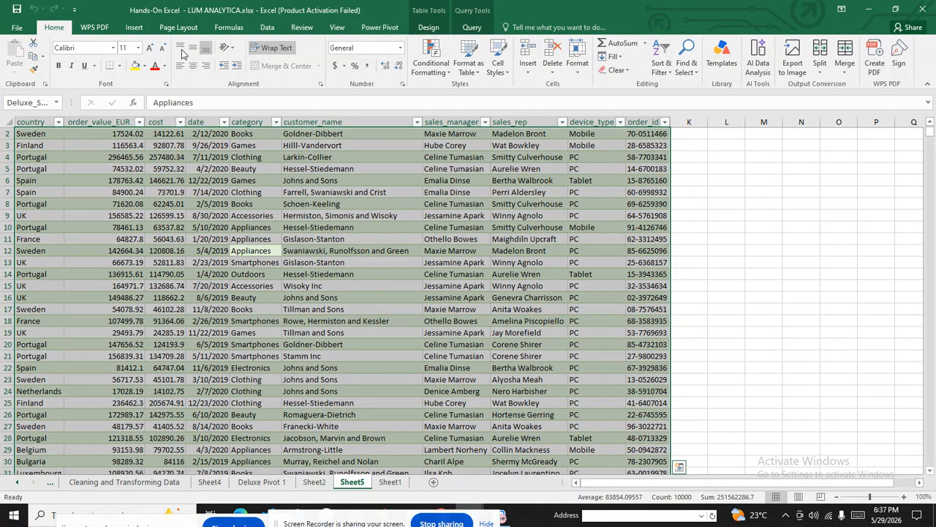
pyautogui.click(134, 28)
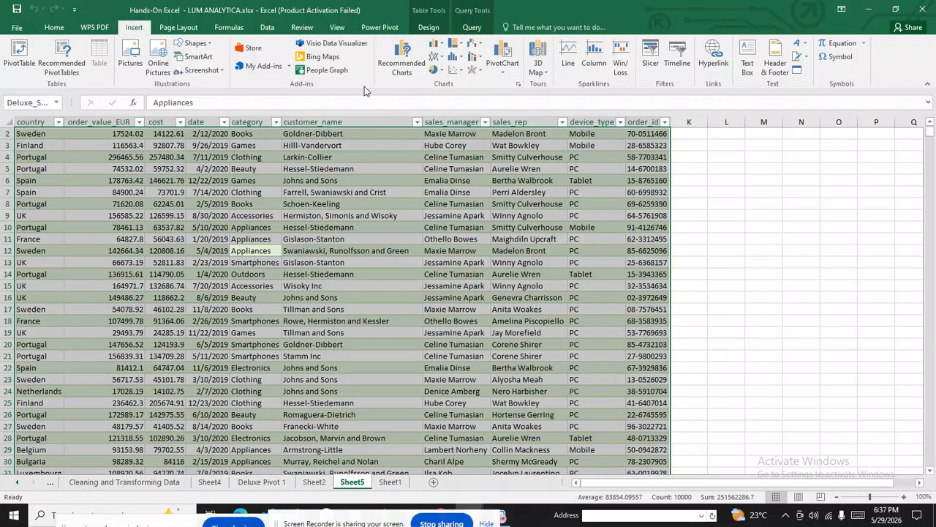
pyautogui.click(19, 55)
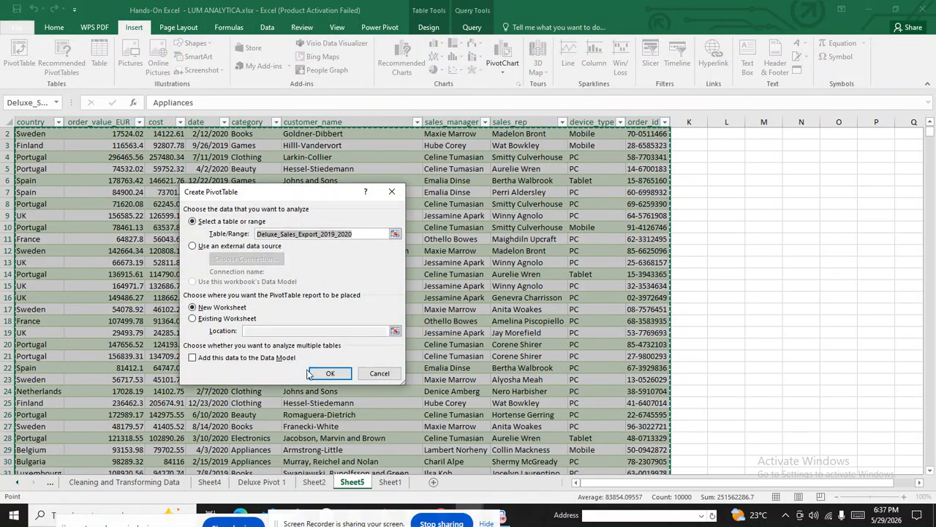
pyautogui.click(327, 373)
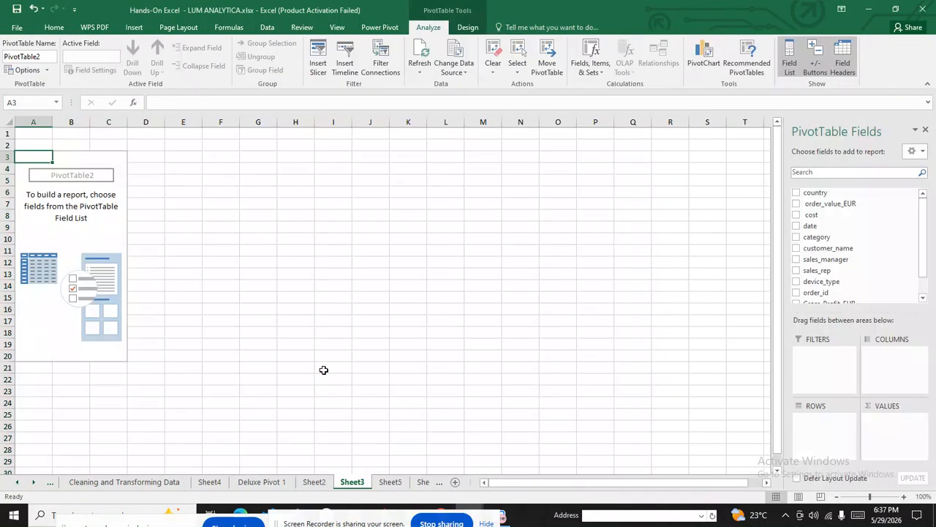
# Step: Start a calculated field in the new empty PivotTable and name it Gross_Profit_EUROS
pyautogui.click(68, 157)
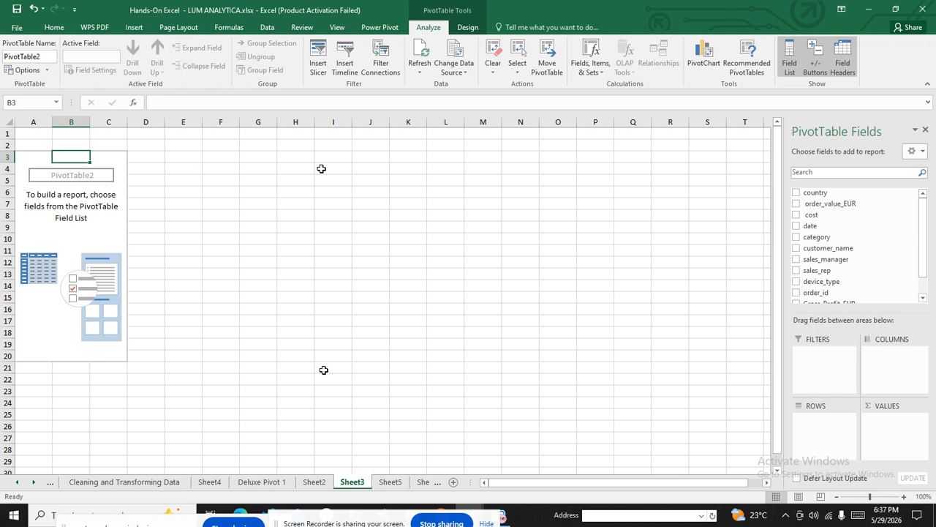
pyautogui.click(604, 73)
pyautogui.click(594, 142)
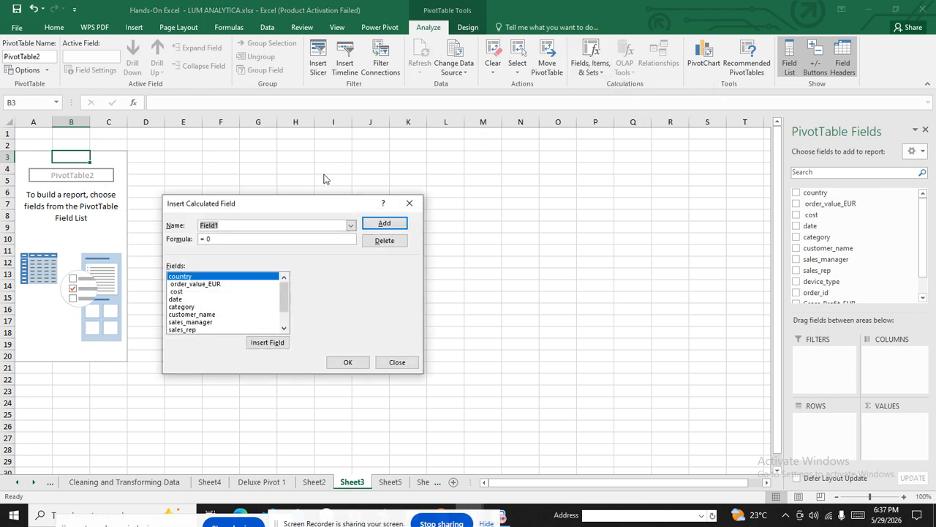
pyautogui.press('BackSpace')
pyautogui.write('gR')
pyautogui.press('BackSpace')
pyautogui.press('BackSpace')
pyautogui.write('Gross_Prof')
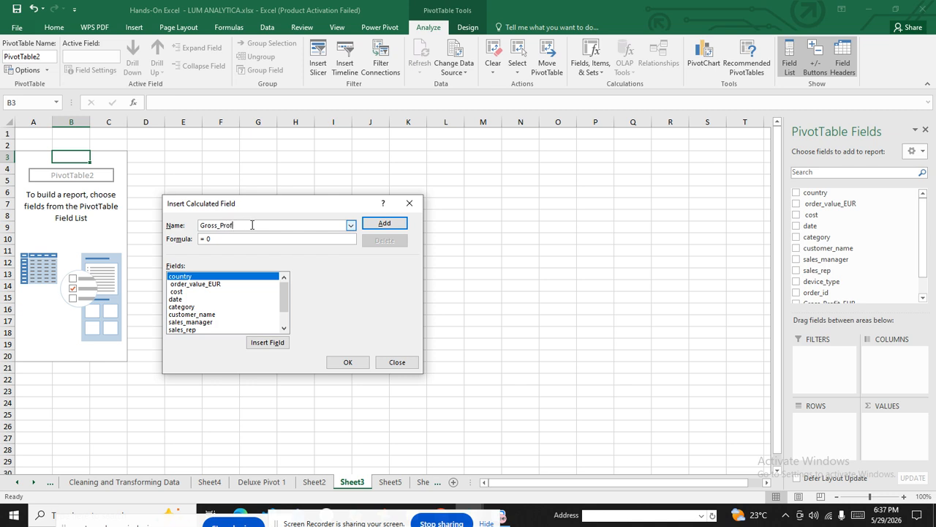
pyautogui.write('it_EUR')
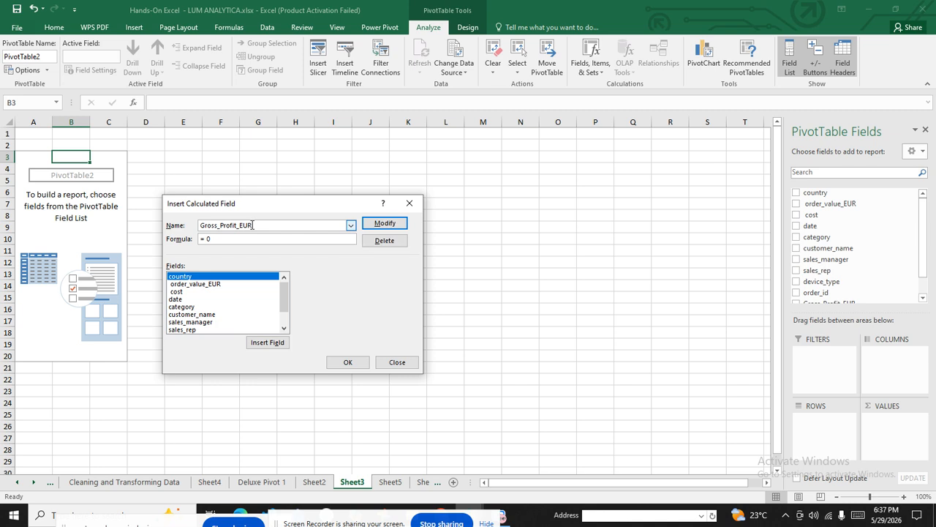
pyautogui.click(215, 238)
pyautogui.click(257, 225)
pyautogui.write('O')
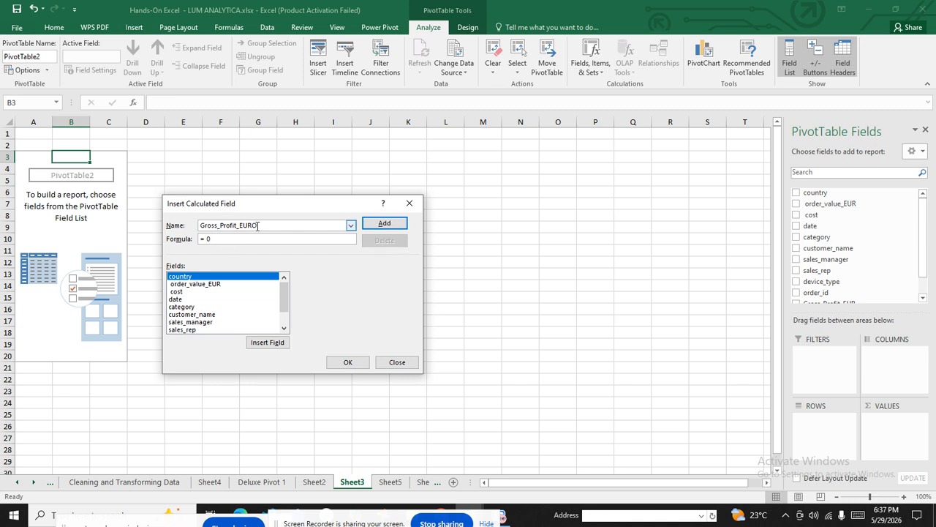
pyautogui.write('S')
# Step: Set the Gross_Profit_EUROS formula to order_value_EUR minus cost and add the calculated field to the PivotTable
pyautogui.click(216, 238)
pyautogui.press('BackSpace')
pyautogui.click(217, 285)
pyautogui.click(260, 348)
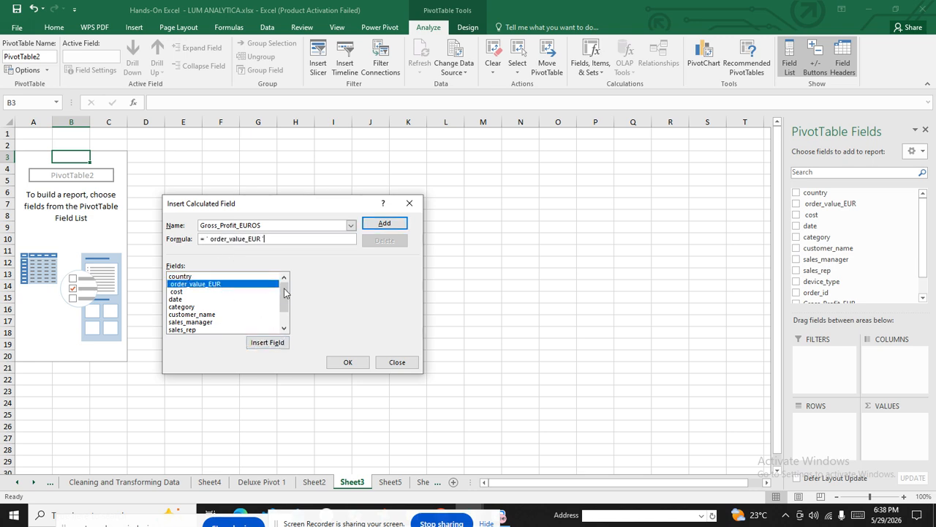
pyautogui.write('-')
pyautogui.click(195, 292)
pyautogui.click(269, 343)
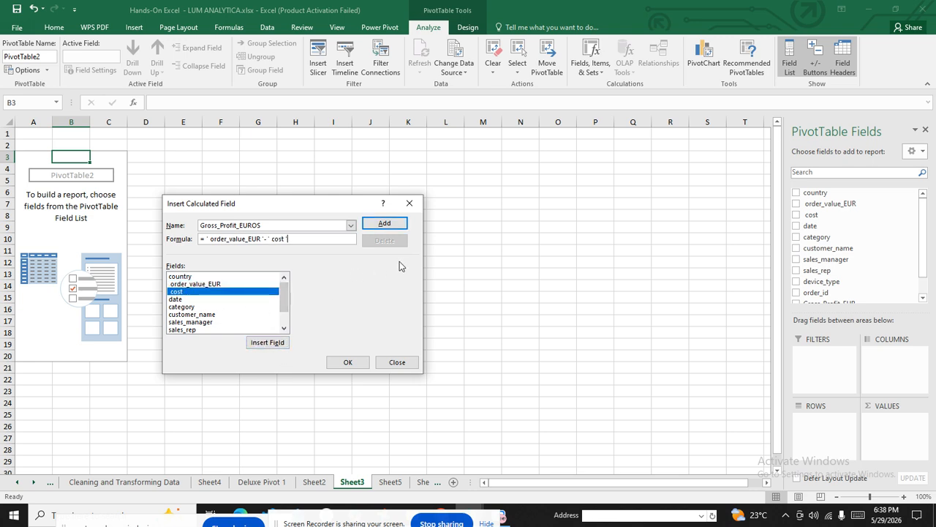
pyautogui.click(388, 223)
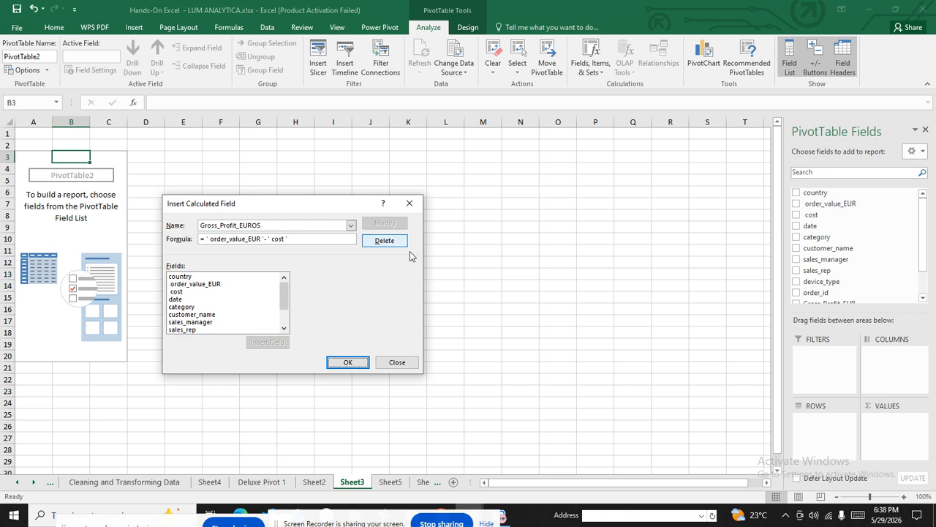
pyautogui.click(348, 362)
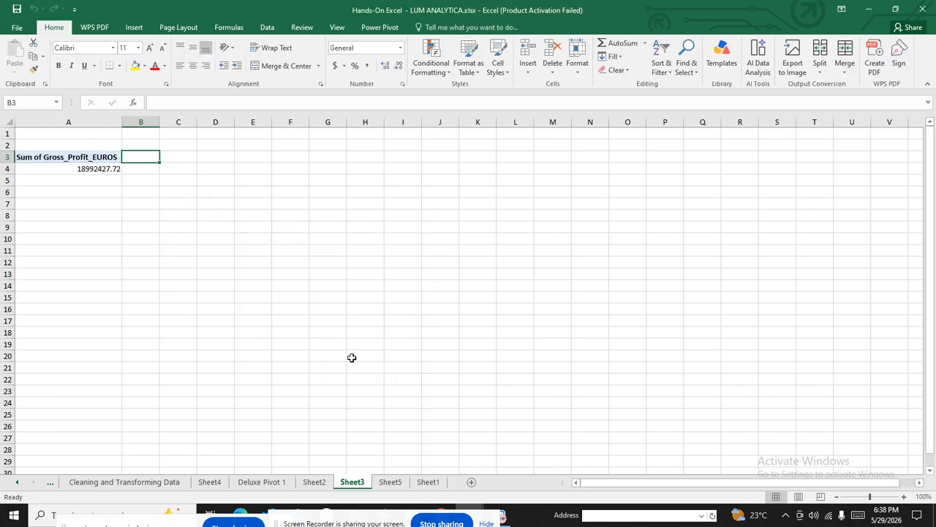
# Step: Start inserting a PivotChart from the Sum of Gross_Profit_EUROS PivotTable on Sheet3
pyautogui.click(94, 232)
pyautogui.click(68, 161)
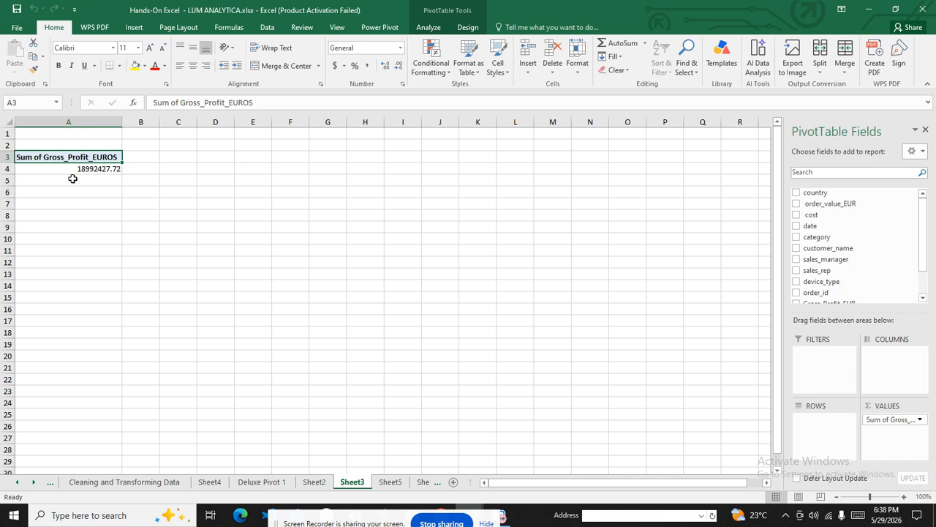
pyautogui.click(69, 180)
pyautogui.click(61, 156)
pyautogui.click(135, 27)
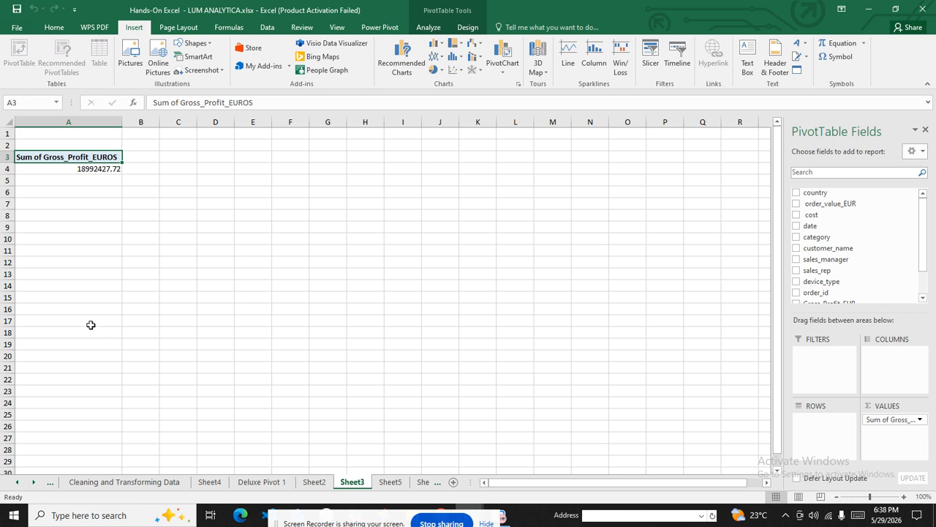
pyautogui.click(430, 28)
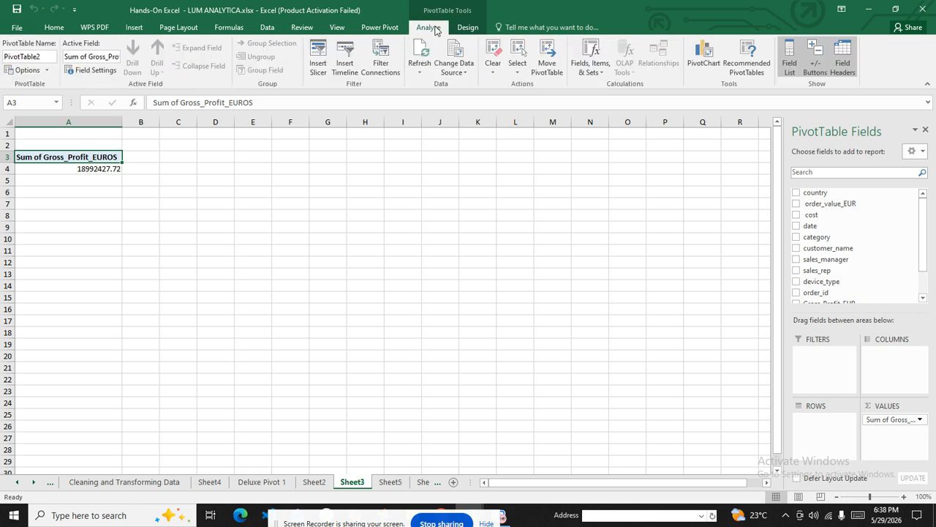
pyautogui.click(704, 72)
pyautogui.click(708, 64)
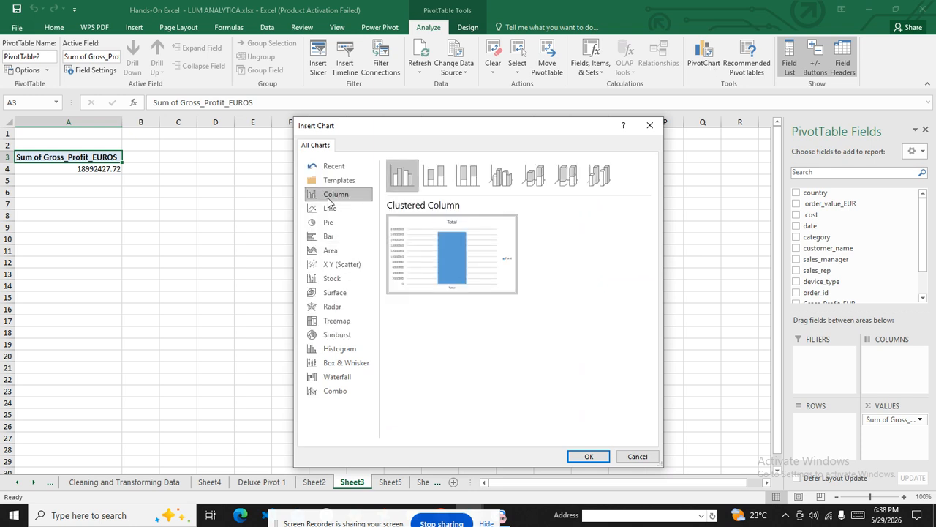
# Step: Examine the available PivotChart types, including line, bar, area, scatter, surface, sunburst, box and whisker, and waterfall
pyautogui.click(332, 209)
pyautogui.click(344, 195)
pyautogui.click(336, 241)
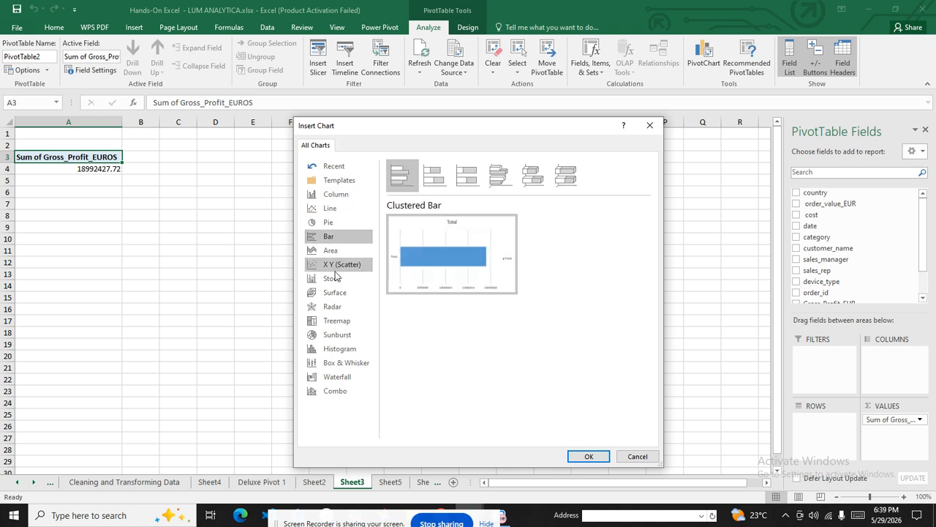
pyautogui.click(344, 253)
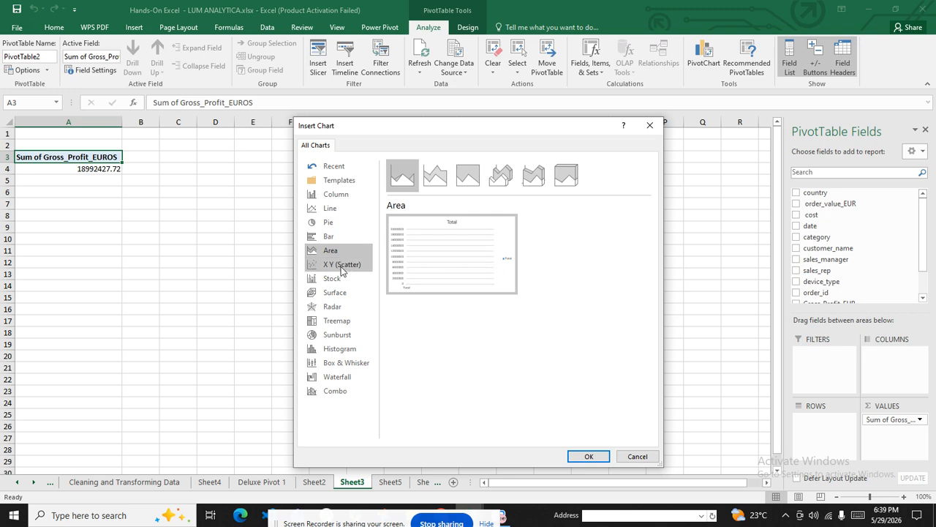
pyautogui.click(342, 266)
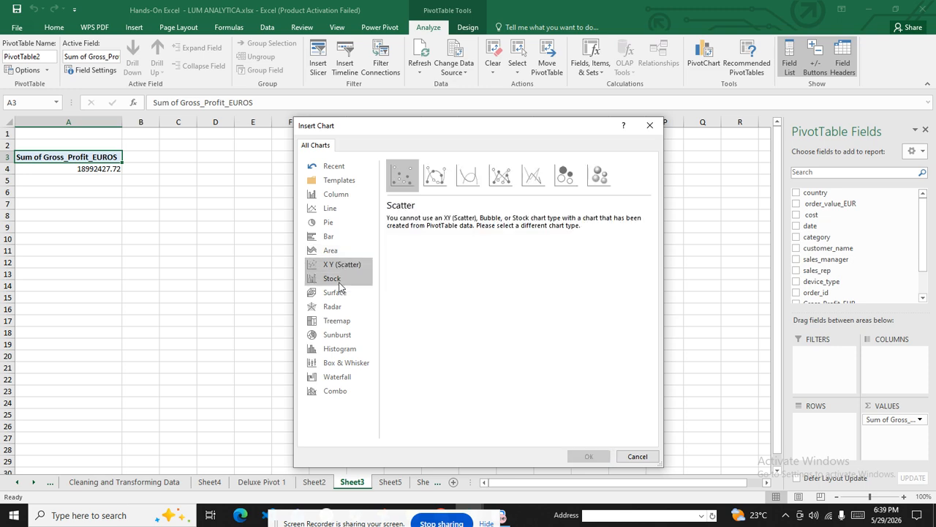
pyautogui.click(338, 283)
pyautogui.click(338, 295)
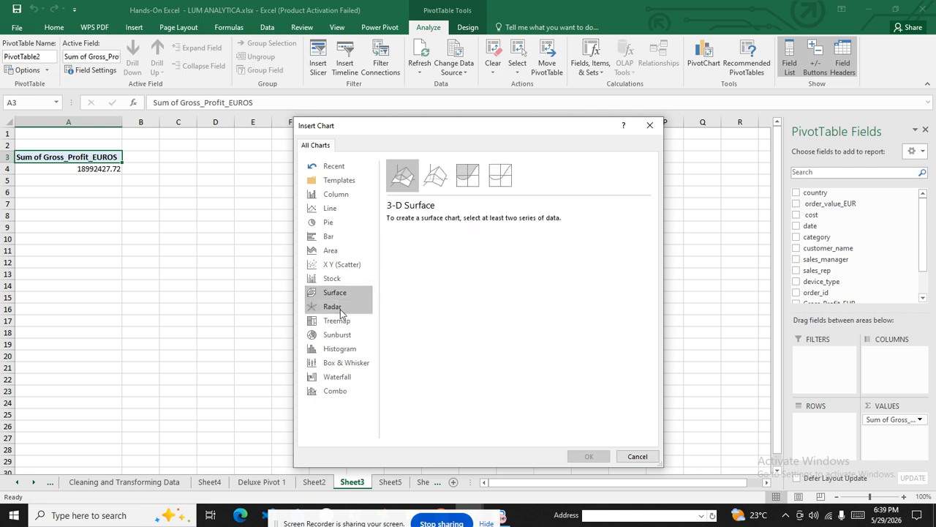
pyautogui.click(341, 306)
pyautogui.click(345, 336)
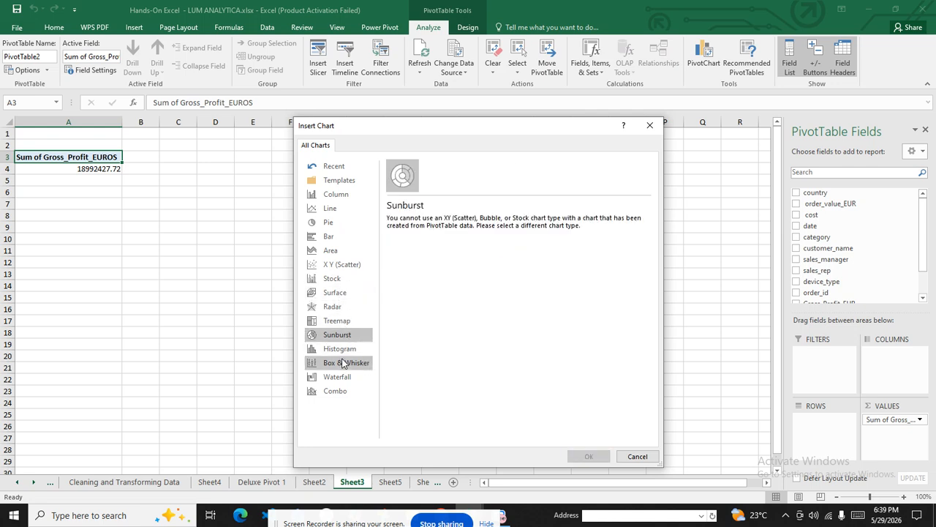
pyautogui.click(344, 350)
pyautogui.click(346, 365)
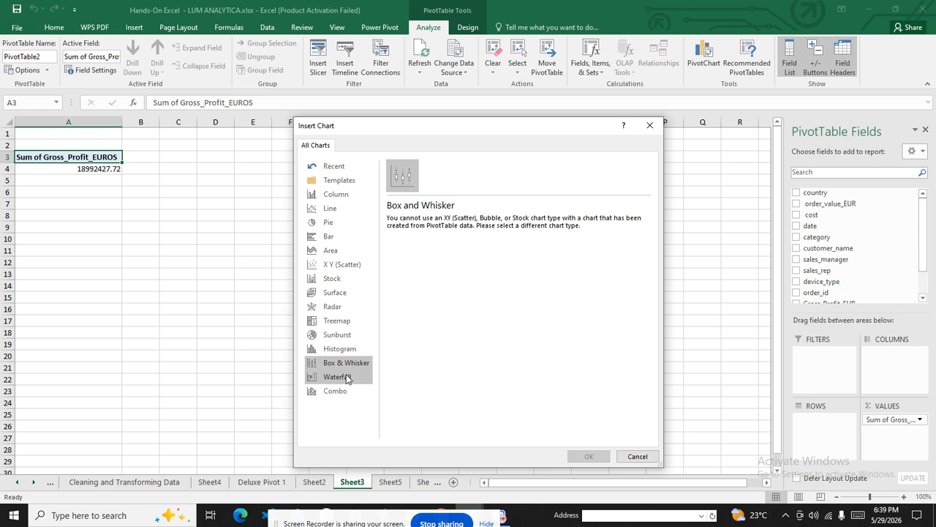
pyautogui.click(340, 376)
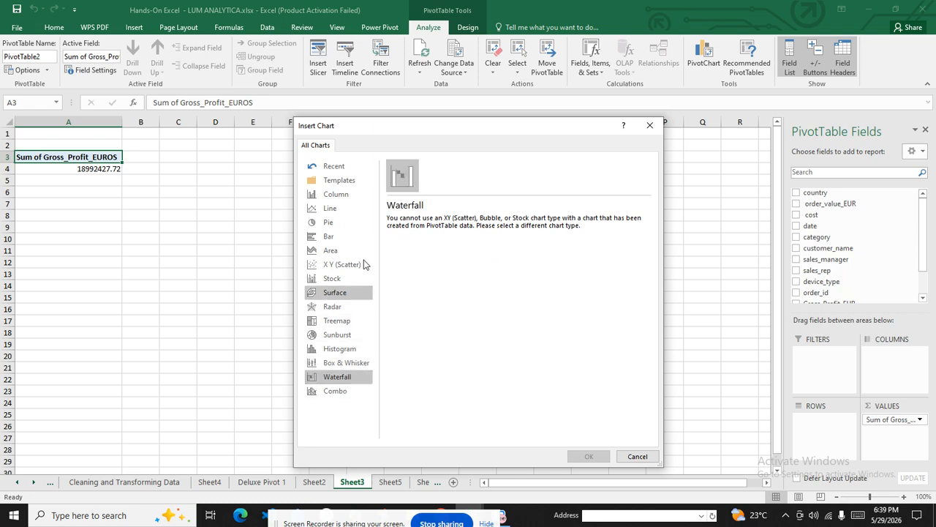
# Step: Insert a Clustered Column PivotChart of the gross profit and move it slightly up and away from the PivotTable
pyautogui.click(336, 195)
pyautogui.moveTo(406, 264)
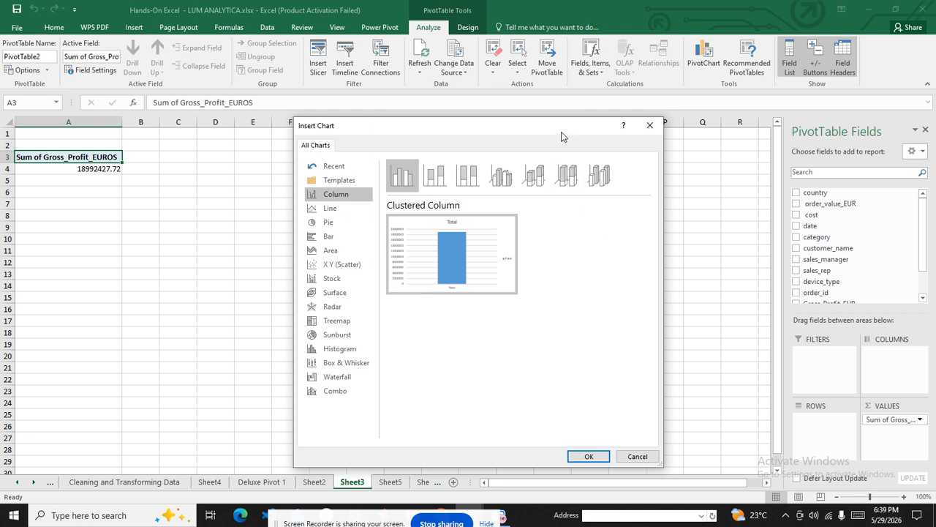
pyautogui.moveTo(561, 132); pyautogui.dragTo(551, 95)
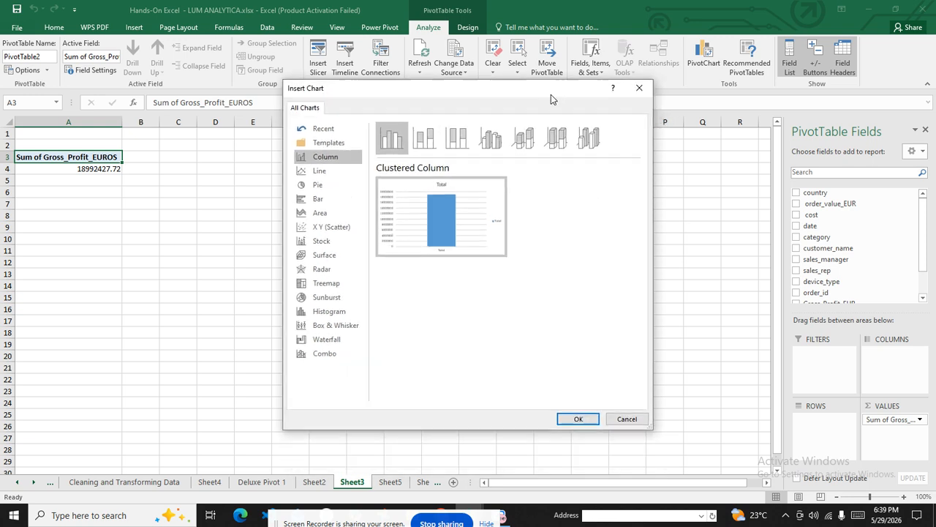
pyautogui.click(577, 420)
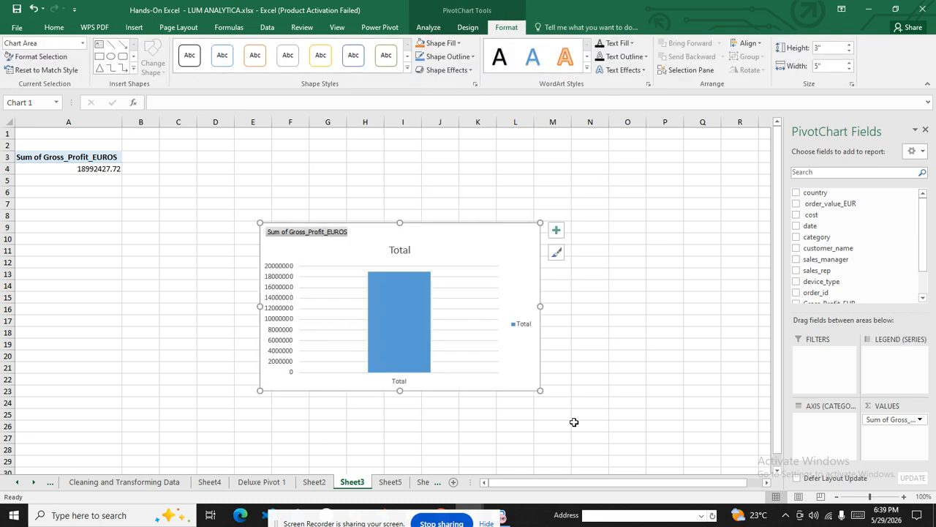
pyautogui.moveTo(475, 246); pyautogui.dragTo(506, 204)
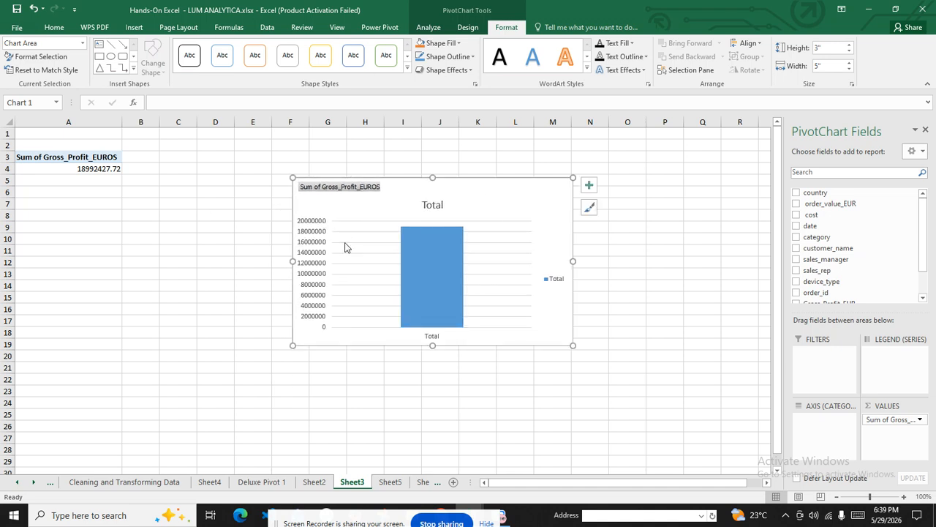
pyautogui.moveTo(444, 263)
# Step: Paste a copy of the gross profit PivotChart onto the Deluxe Pivot 1 sheet, beside the device_type slicer
pyautogui.click(314, 482)
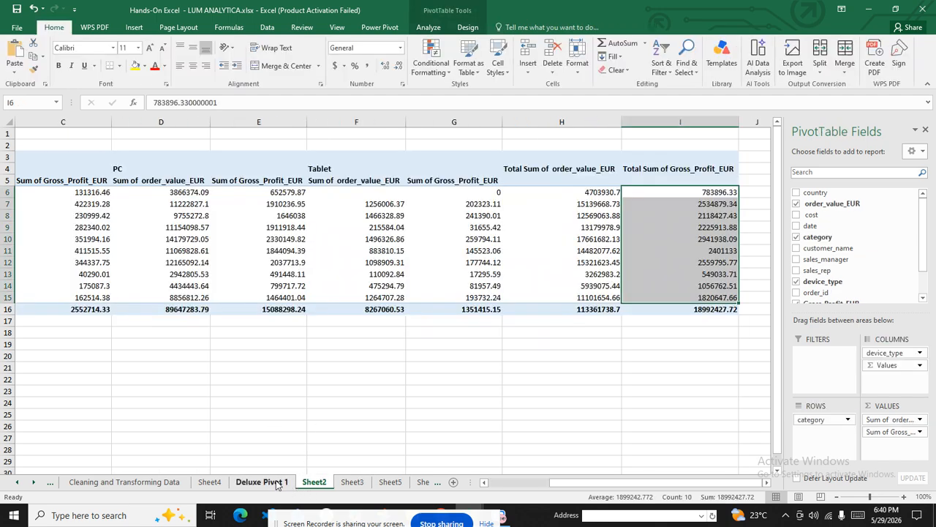
pyautogui.click(212, 483)
pyautogui.click(267, 485)
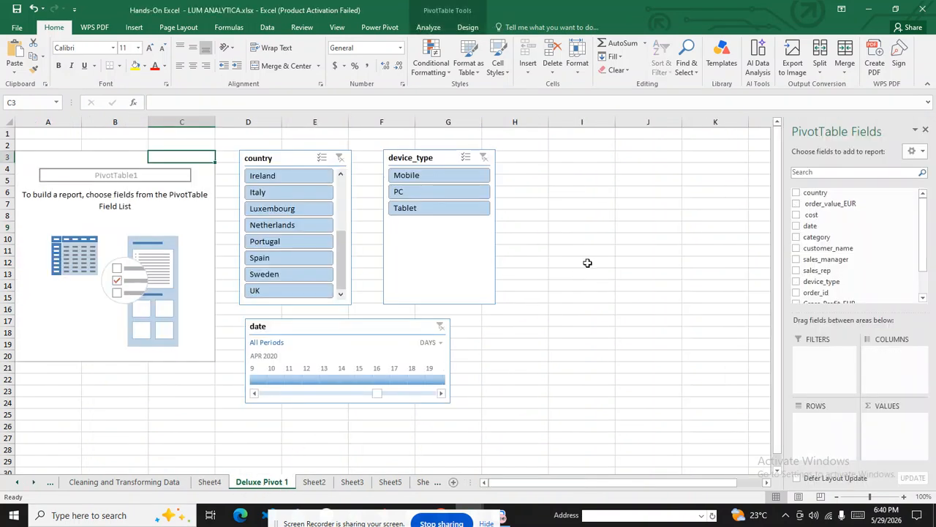
pyautogui.click(627, 235)
pyautogui.hotkey('ctrl', 'v')
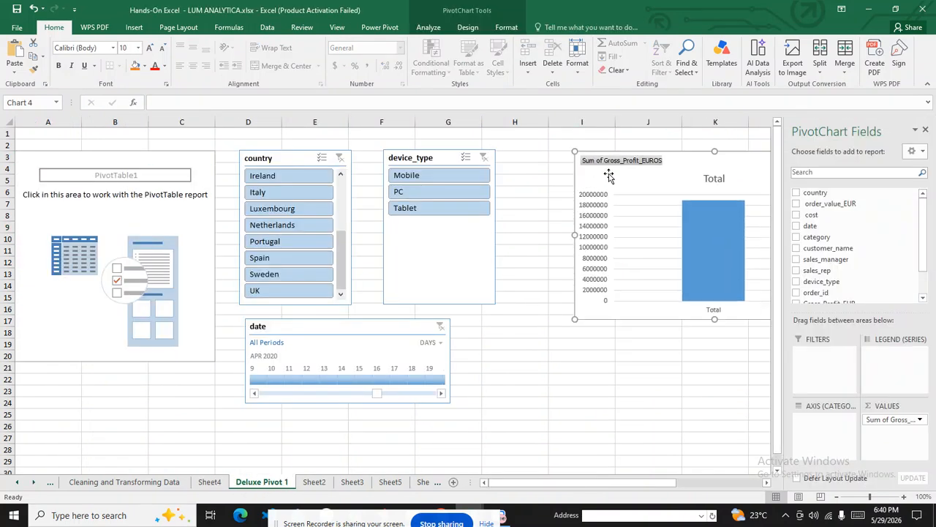
# Step: Try filtering the country slicer to Italy and the device_type slicer to Mobile, and clear both filters
pyautogui.click(298, 187)
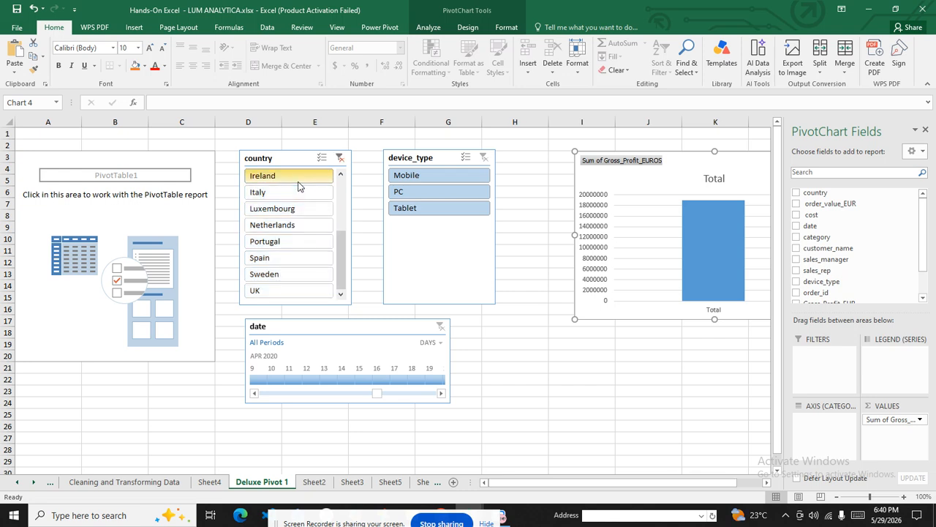
pyautogui.click(311, 193)
pyautogui.click(431, 174)
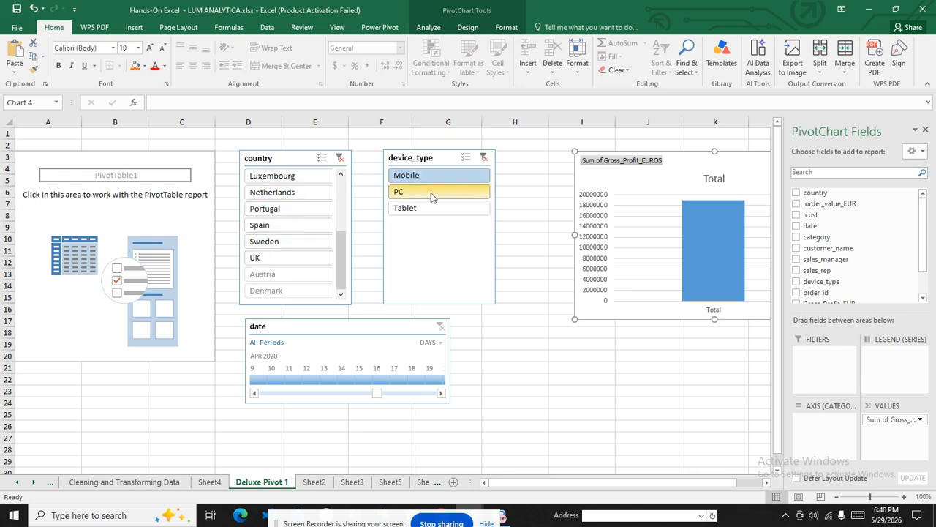
pyautogui.click(484, 158)
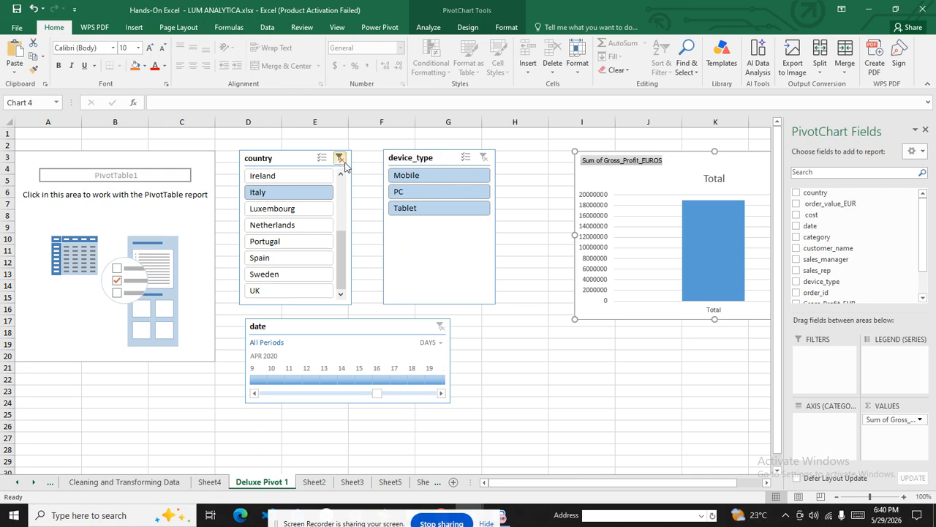
pyautogui.click(340, 158)
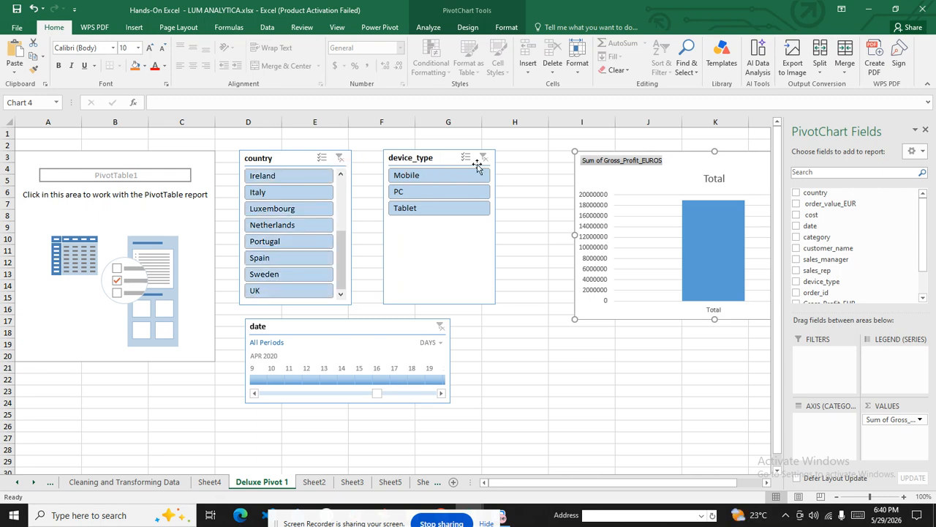
# Step: Delete the empty Sheet1 worksheet after Sheet5
pyautogui.click(713, 174)
pyautogui.moveTo(525, 482); pyautogui.dragTo(549, 482)
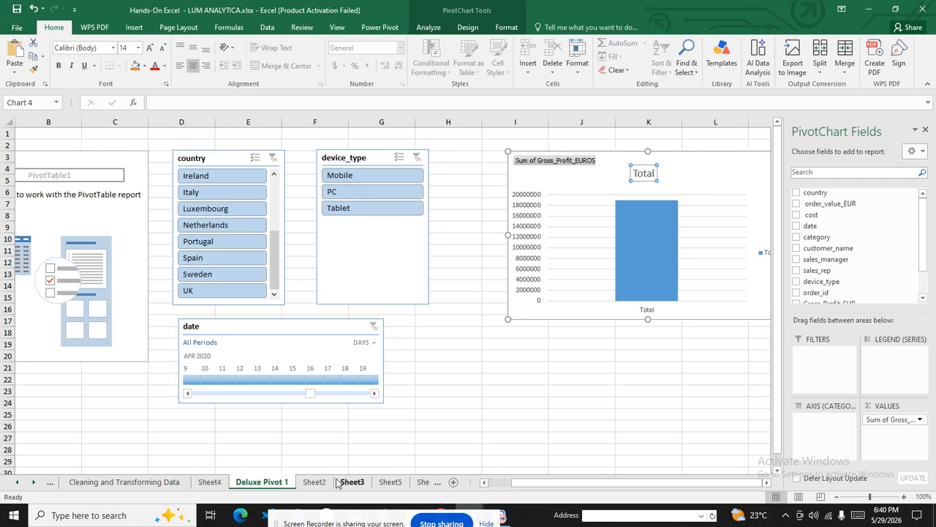
pyautogui.click(391, 482)
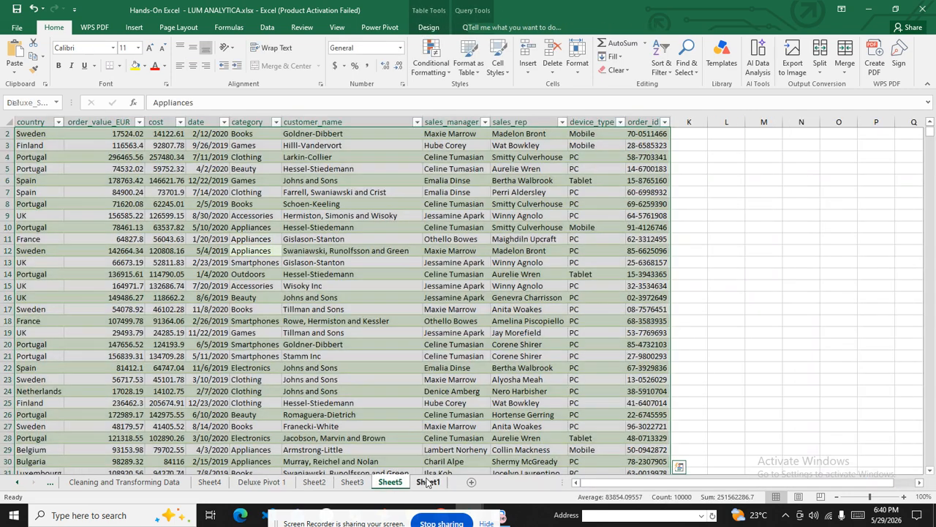
pyautogui.click(428, 482)
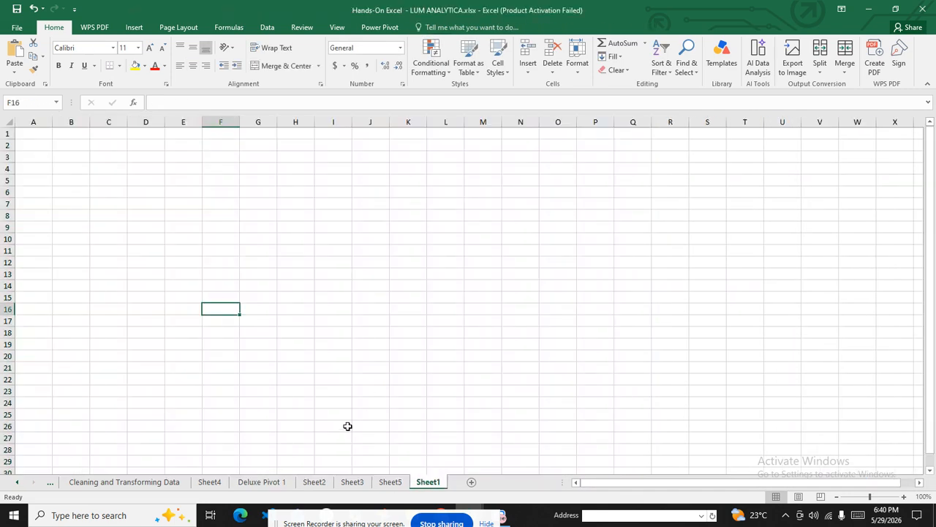
pyautogui.rightClick(429, 483)
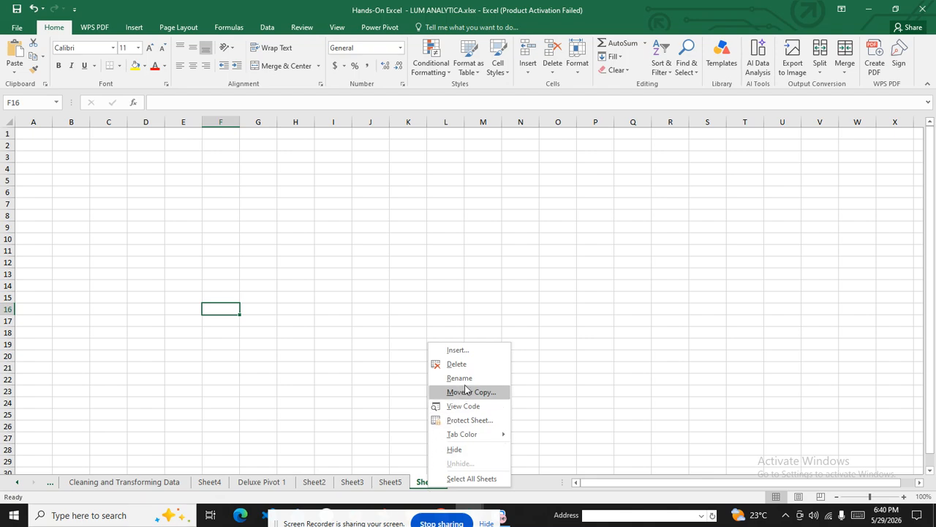
pyautogui.click(456, 363)
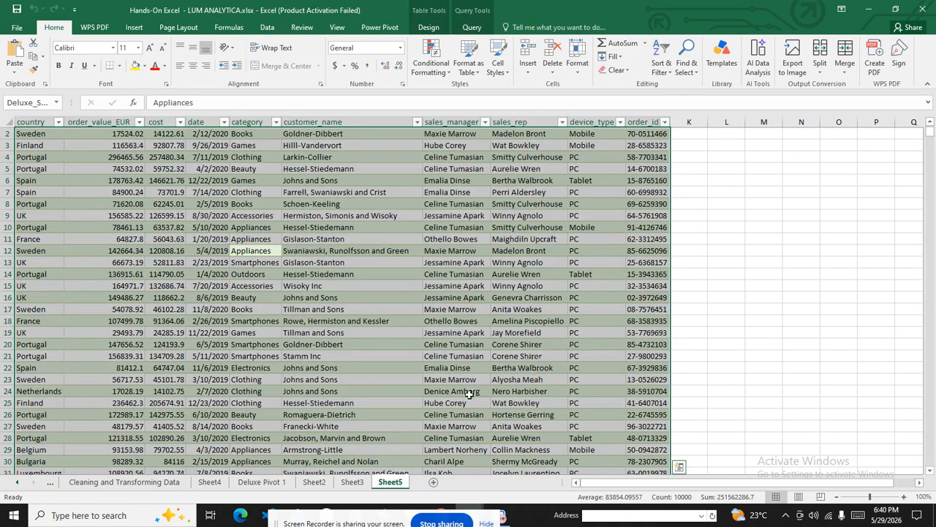
# Step: Change the title of the PivotChart on Sheet3 to "Column Chart for Gross Profit In EUR"
pyautogui.click(354, 482)
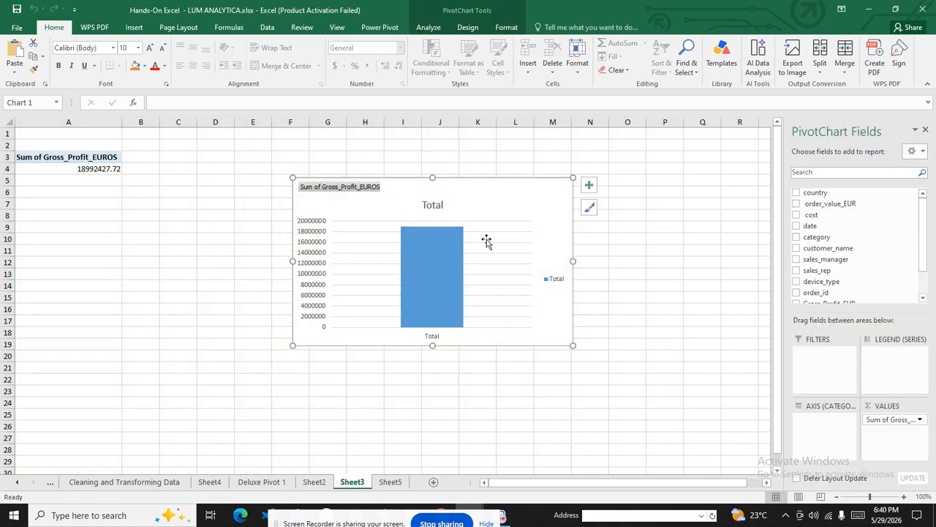
pyautogui.click(437, 205)
pyautogui.doubleClick(437, 205)
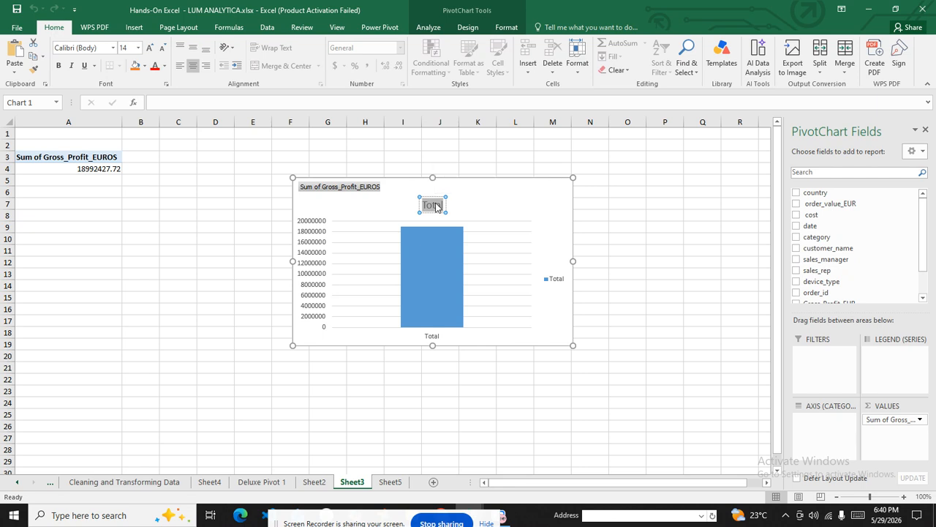
pyautogui.press('Delete')
pyautogui.write('co')
pyautogui.write('u')
pyautogui.write('UMN')
pyautogui.press('BackSpace')
pyautogui.press('BackSpace')
pyautogui.press('BackSpace')
pyautogui.press('BackSpace')
pyautogui.write('Column Chart for G')
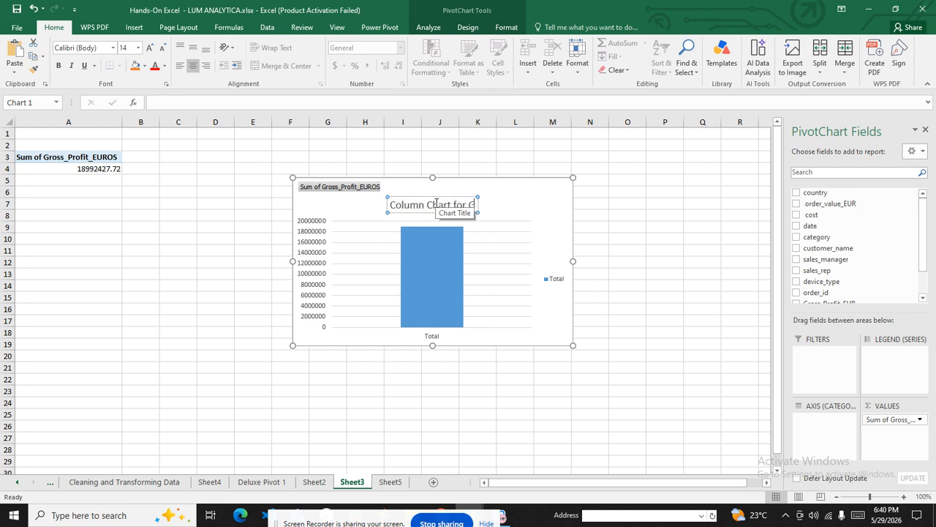
pyautogui.write('ross Profit In EUR')
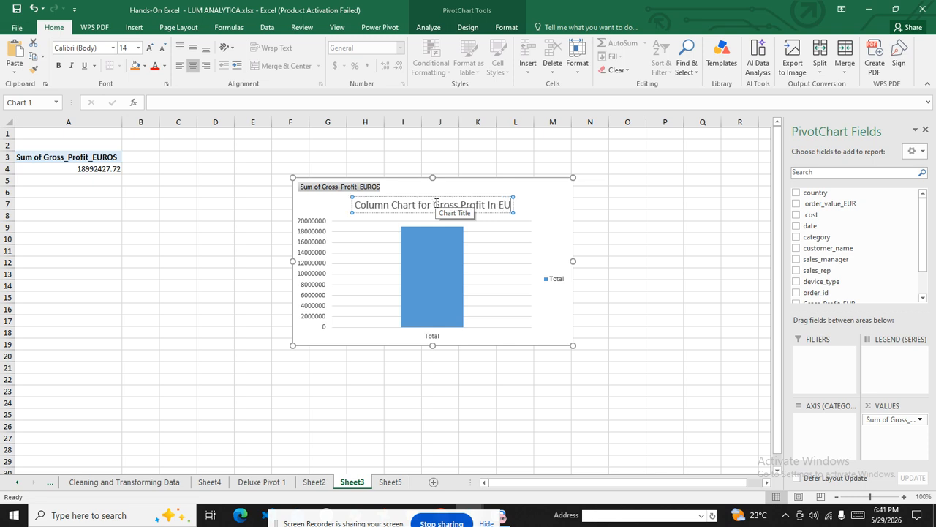
pyautogui.click(621, 215)
# Step: Move the chart title slightly up, away from the plot area, and deselect the chart
pyautogui.click(475, 209)
pyautogui.click(477, 205)
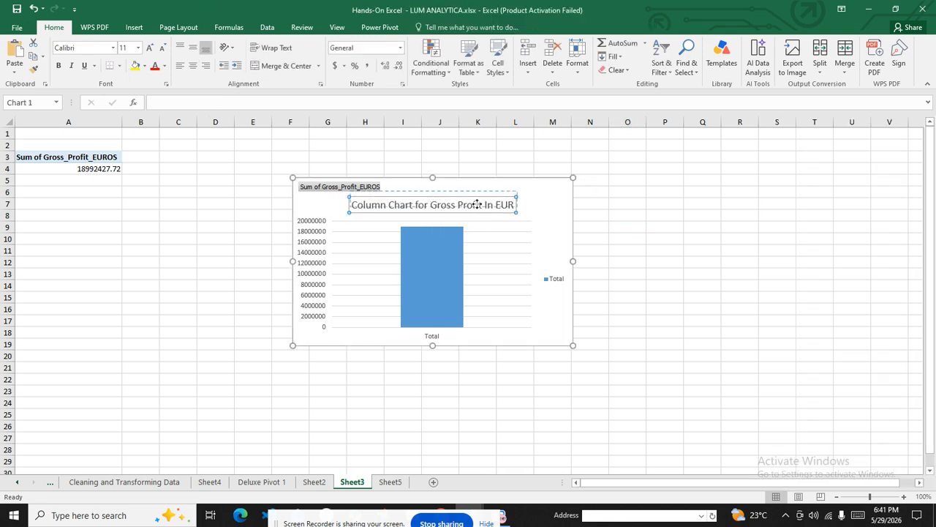
pyautogui.click(620, 215)
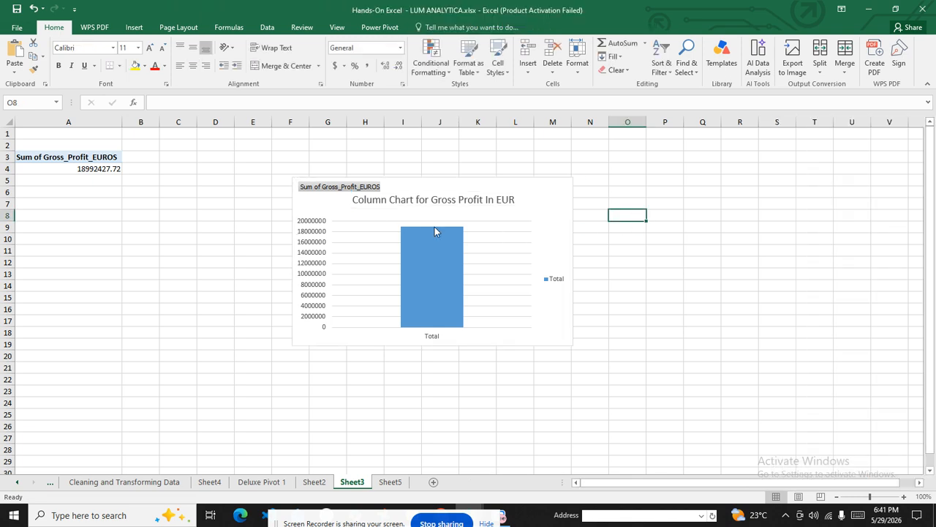
# Step: Hide all field buttons on the gross profit PivotChart on Sheet3
pyautogui.click(345, 190)
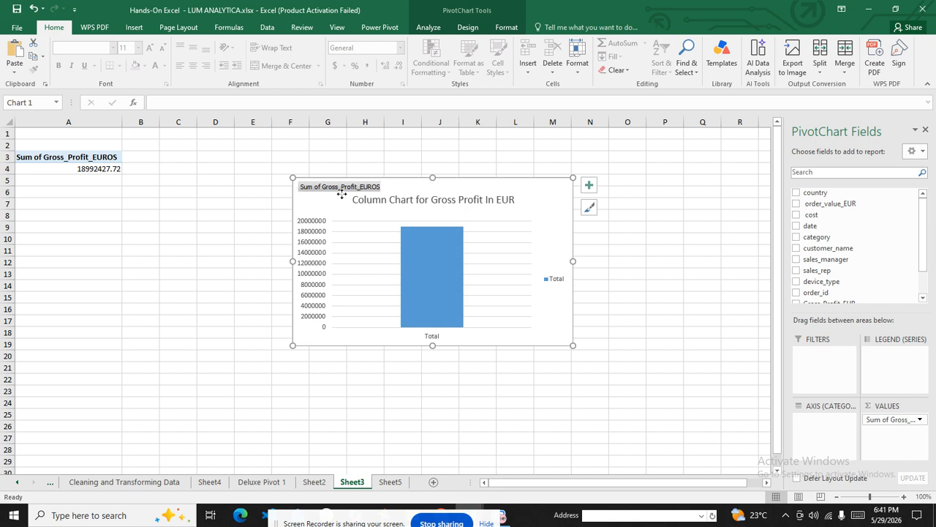
pyautogui.rightClick(342, 196)
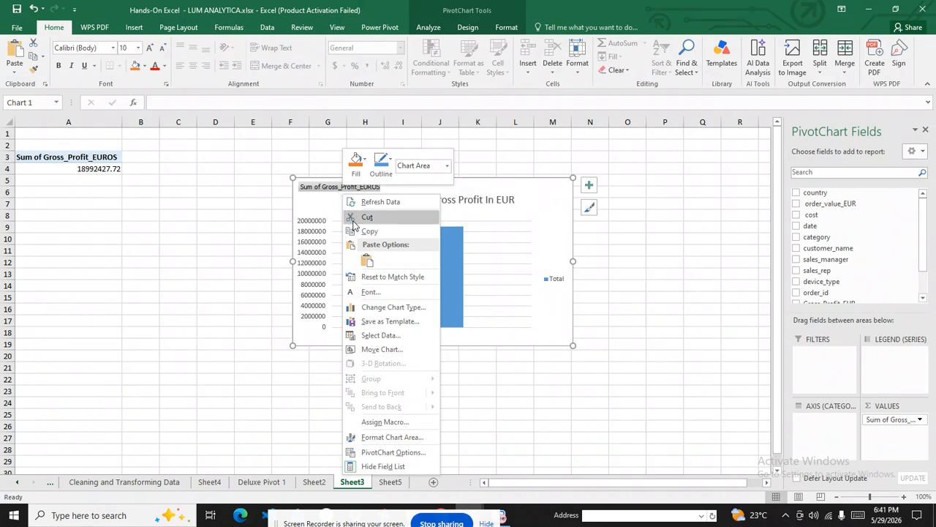
pyautogui.click(332, 190)
pyautogui.rightClick(341, 194)
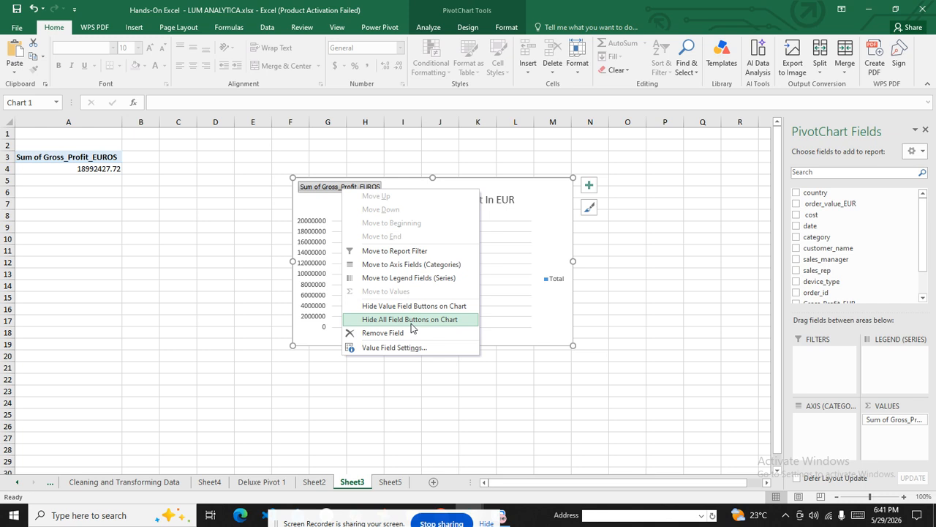
pyautogui.click(410, 322)
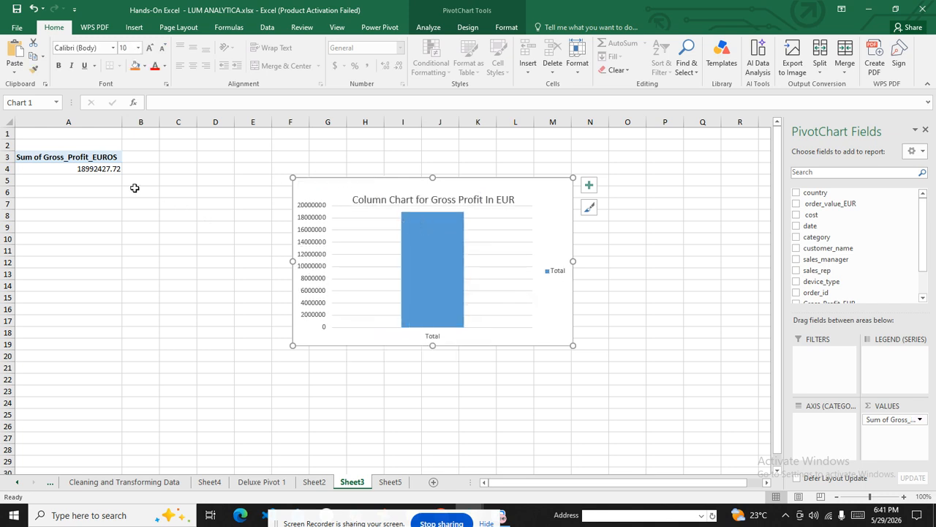
# Step: Move the title of the Sheet3 PivotChart up, clear of the plot area, and deselect the chart
pyautogui.click(103, 179)
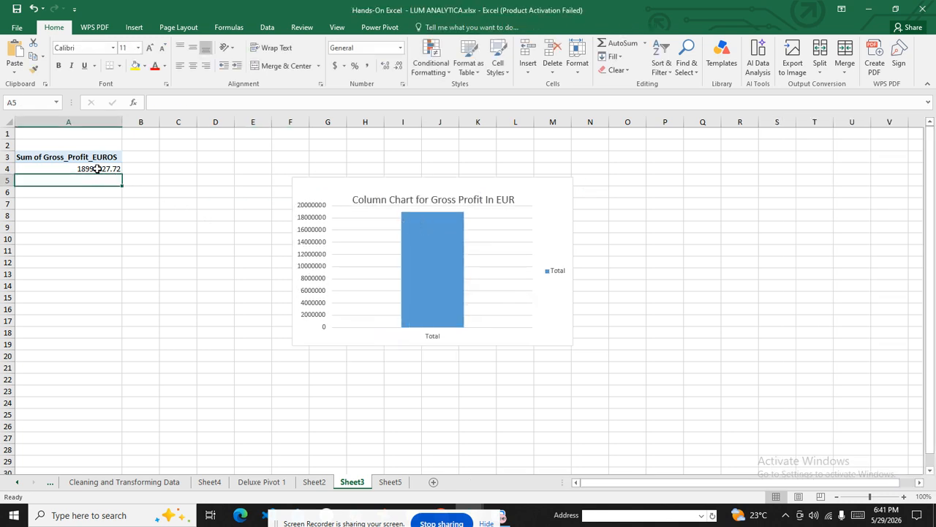
pyautogui.click(96, 169)
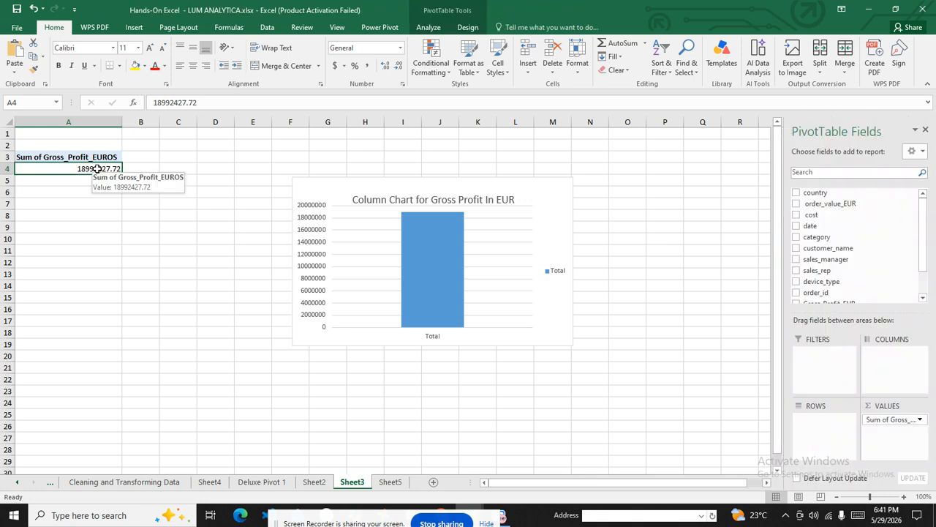
pyautogui.click(414, 203)
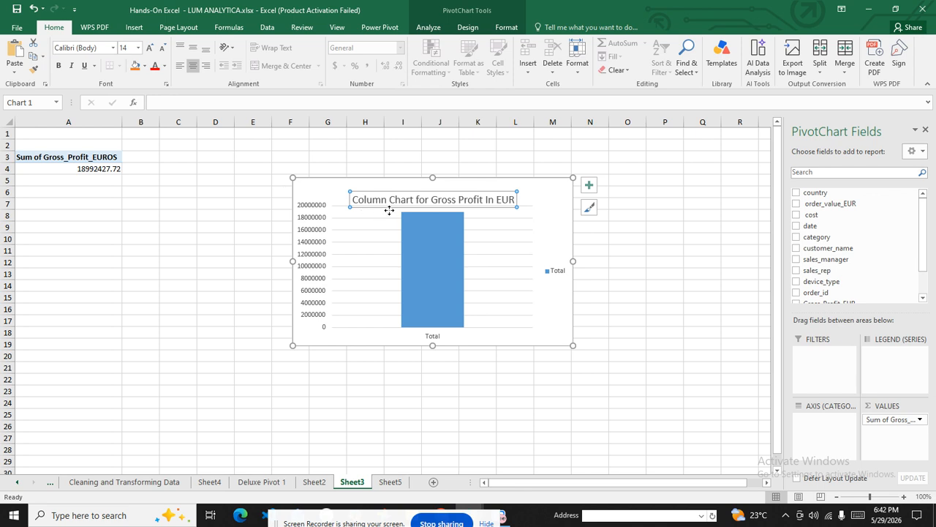
pyautogui.moveTo(351, 194); pyautogui.dragTo(347, 186)
pyautogui.click(678, 244)
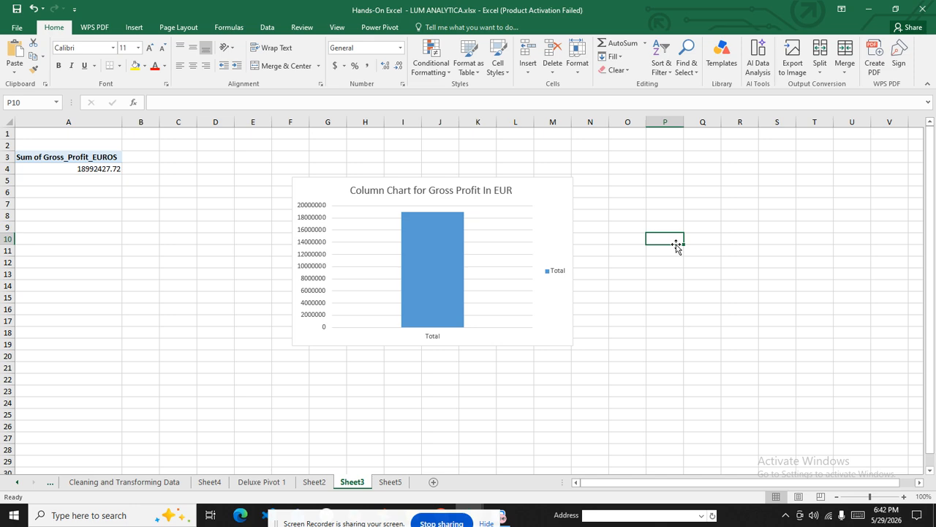
# Step: Delete the column PivotChart titled "Total" from the Deluxe Pivot 1 sheet
pyautogui.click(313, 482)
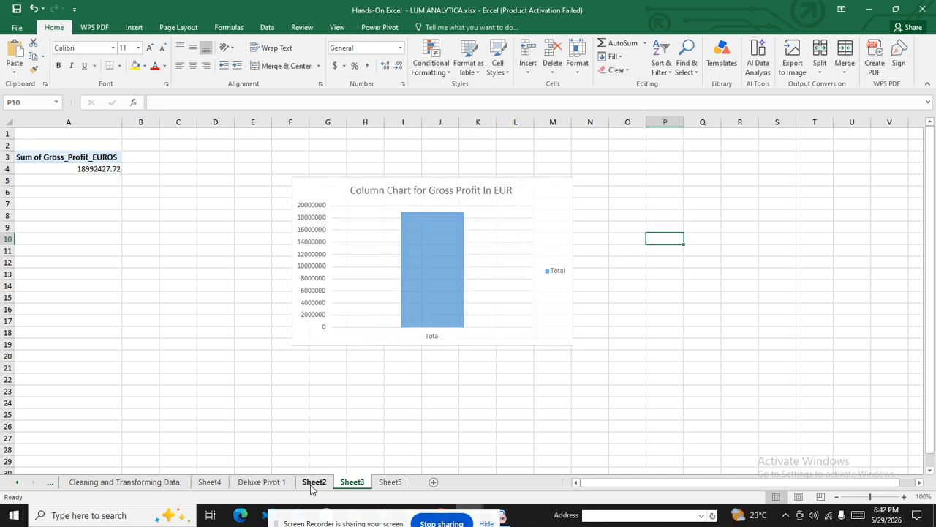
pyautogui.click(261, 482)
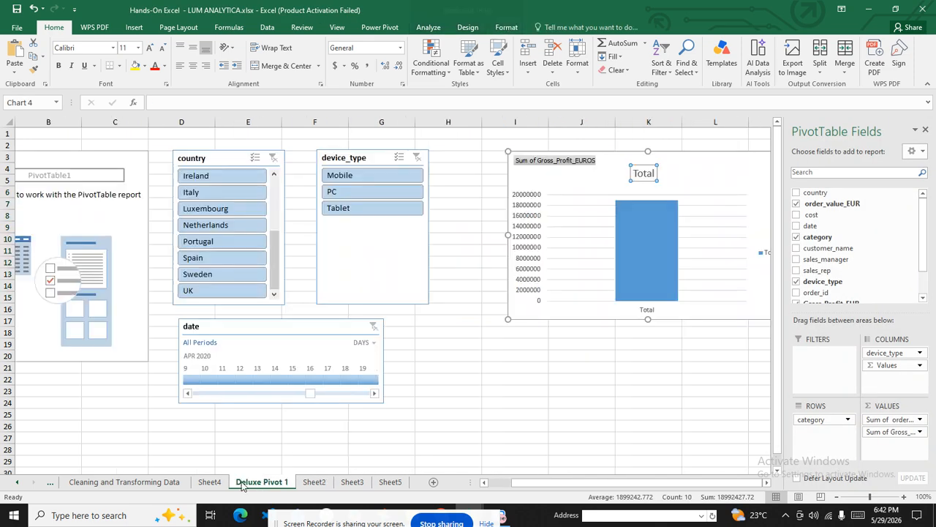
pyautogui.click(477, 337)
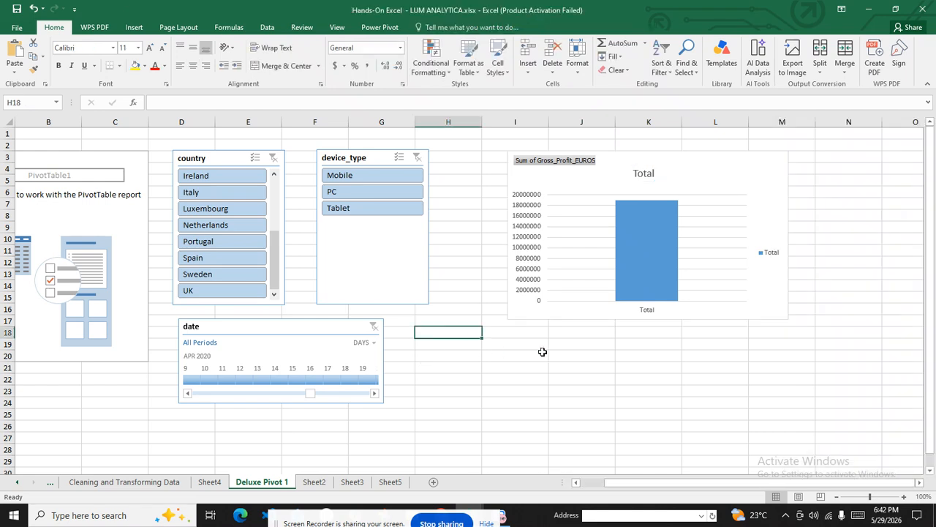
pyautogui.click(734, 159)
pyautogui.press('Delete')
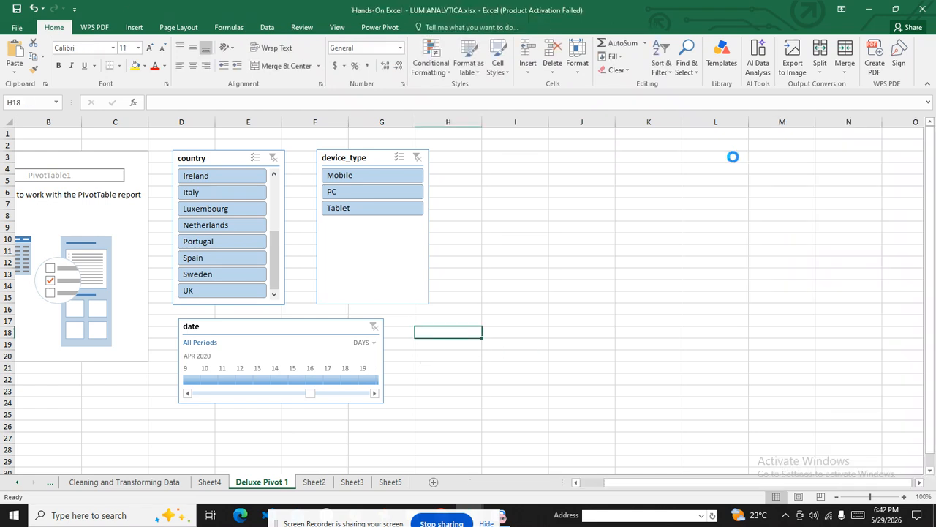
pyautogui.click(485, 238)
# Step: Examine the chart types available for a PivotChart based on PivotTable1 on Deluxe Pivot 1, from Line through Combo and Column
pyautogui.click(132, 158)
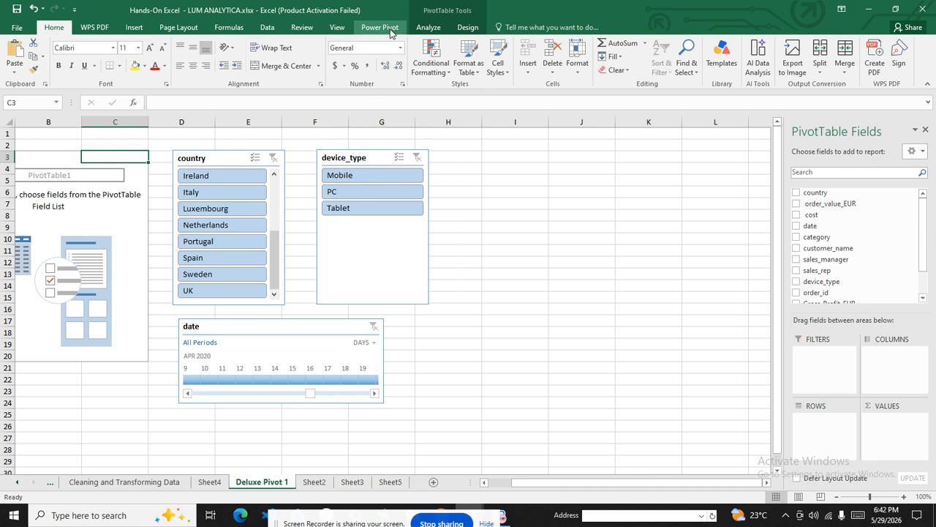
pyautogui.click(430, 28)
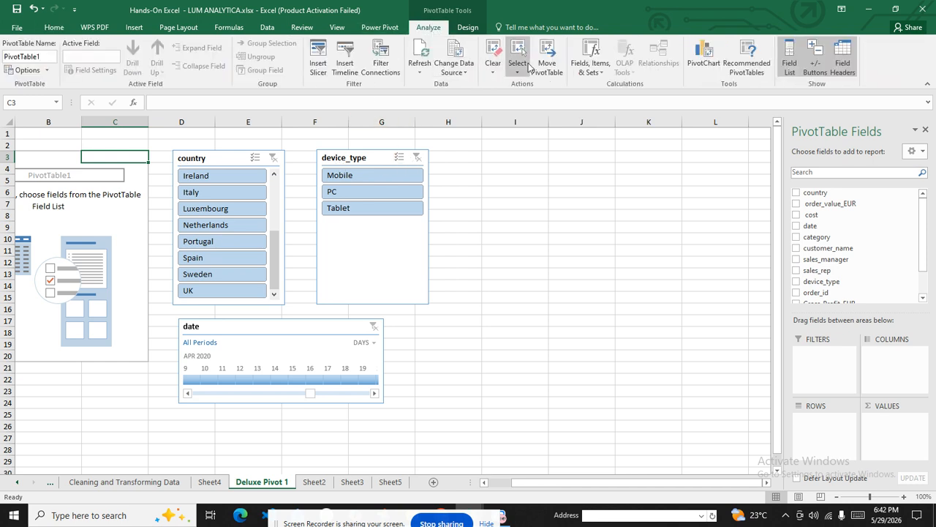
pyautogui.click(700, 66)
pyautogui.click(321, 173)
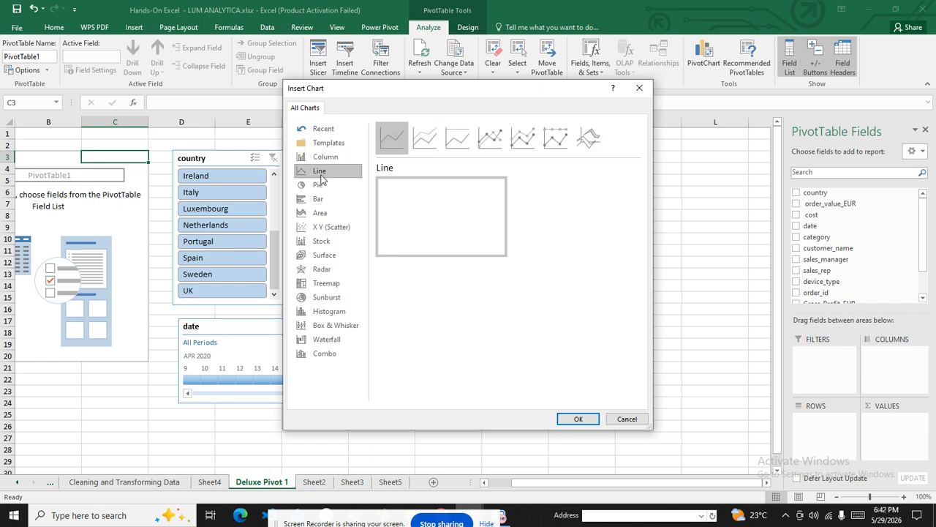
pyautogui.click(323, 186)
pyautogui.click(324, 200)
pyautogui.click(322, 212)
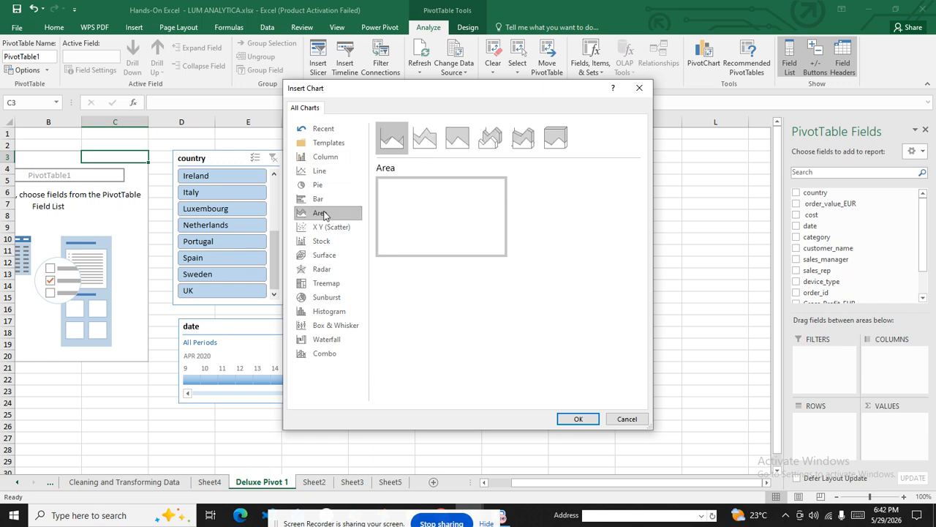
pyautogui.click(327, 227)
pyautogui.click(323, 241)
pyautogui.click(333, 229)
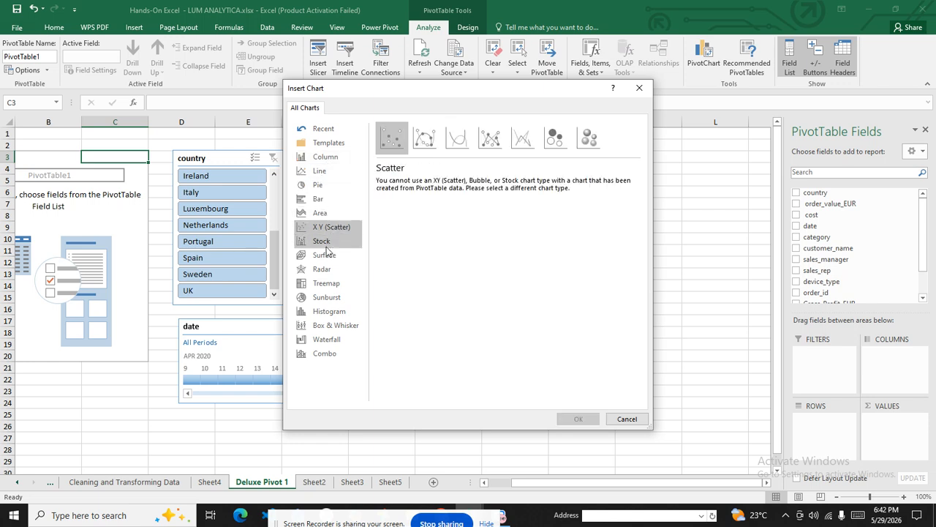
pyautogui.click(325, 242)
pyautogui.click(325, 255)
pyautogui.click(326, 284)
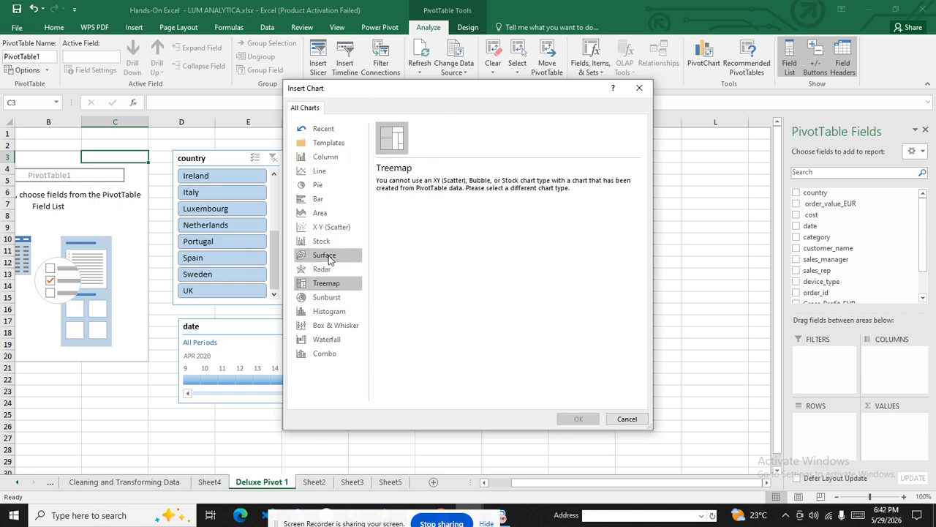
pyautogui.click(324, 256)
pyautogui.click(327, 297)
pyautogui.click(329, 284)
pyautogui.click(326, 297)
pyautogui.click(327, 311)
pyautogui.click(330, 325)
pyautogui.click(328, 313)
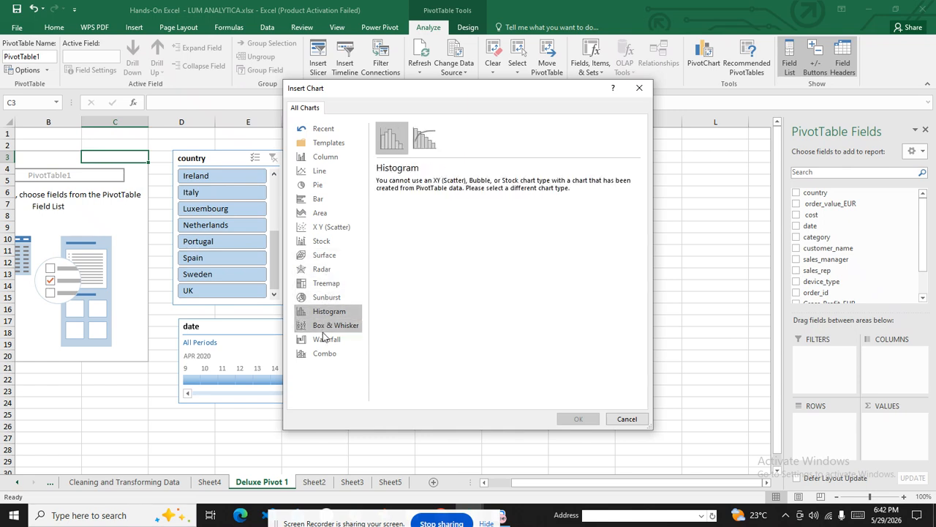
pyautogui.click(329, 325)
pyautogui.click(326, 339)
pyautogui.click(325, 353)
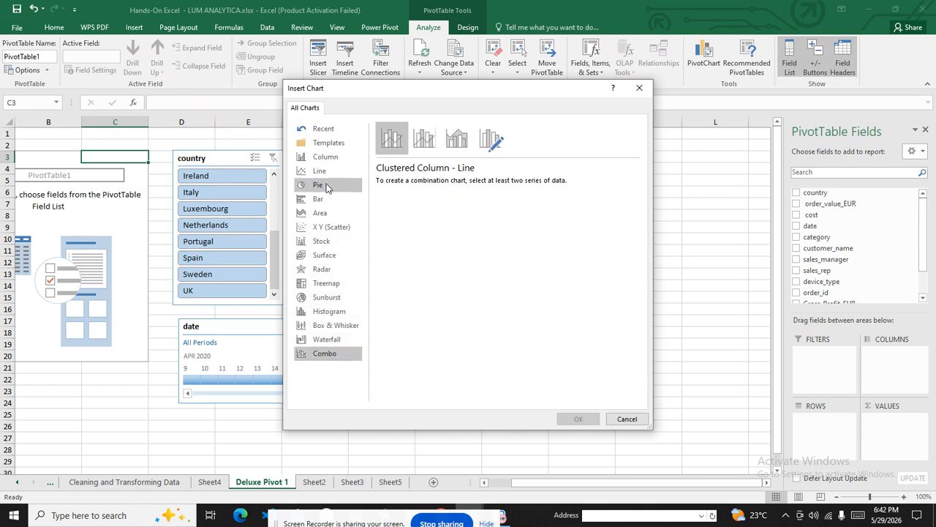
pyautogui.click(326, 159)
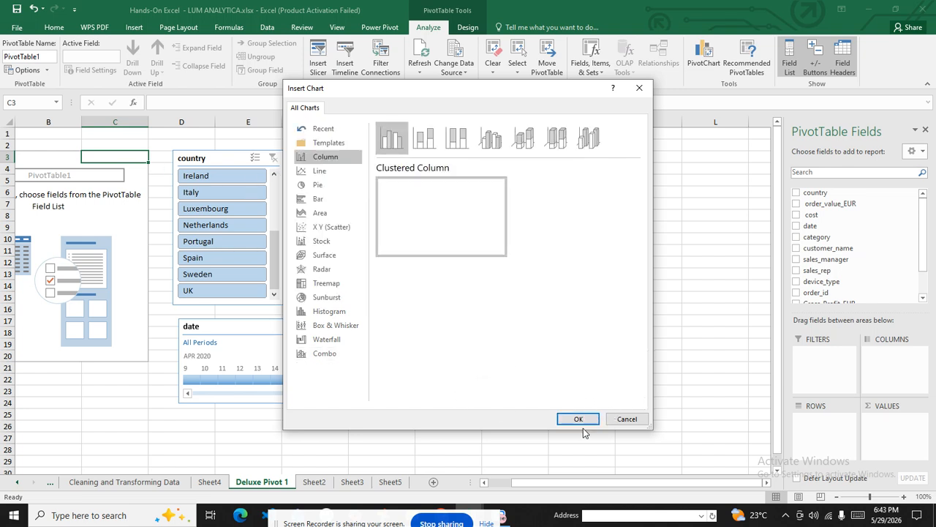
# Step: Try inserting a Pie PivotChart from the empty PivotTable1 on Deluxe Pivot 1, and delete it
pyautogui.click(321, 185)
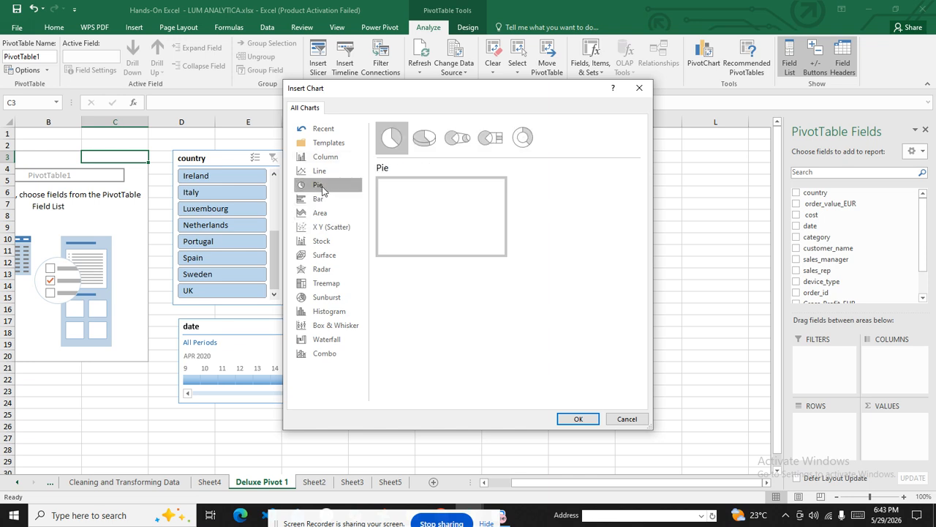
pyautogui.click(570, 419)
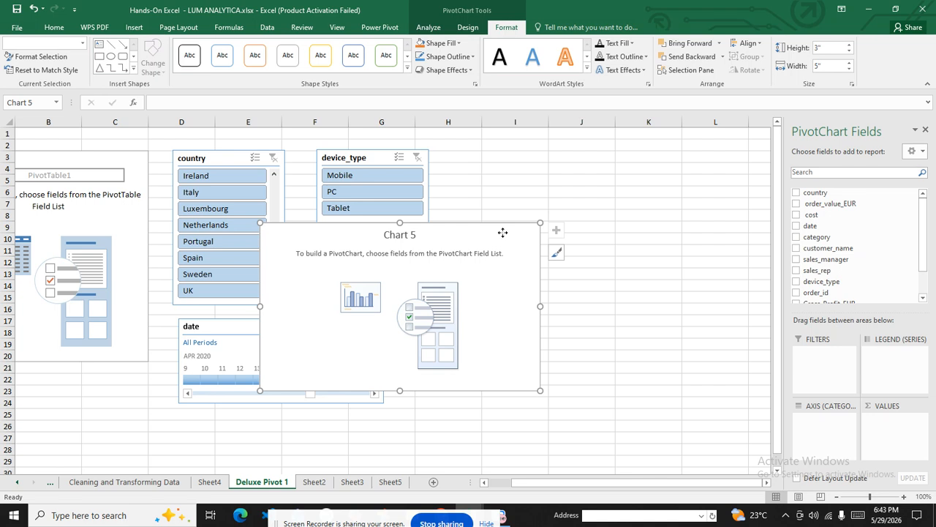
pyautogui.rightClick(504, 223)
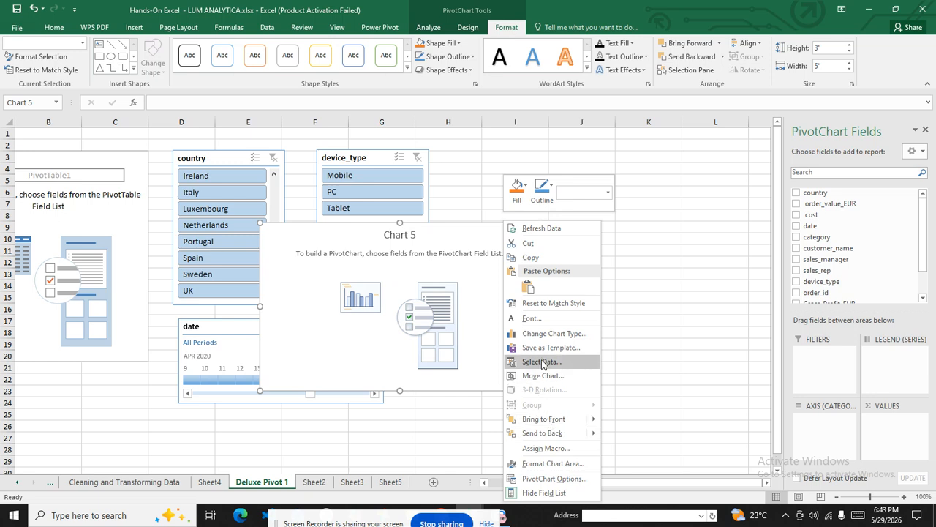
pyautogui.click(477, 239)
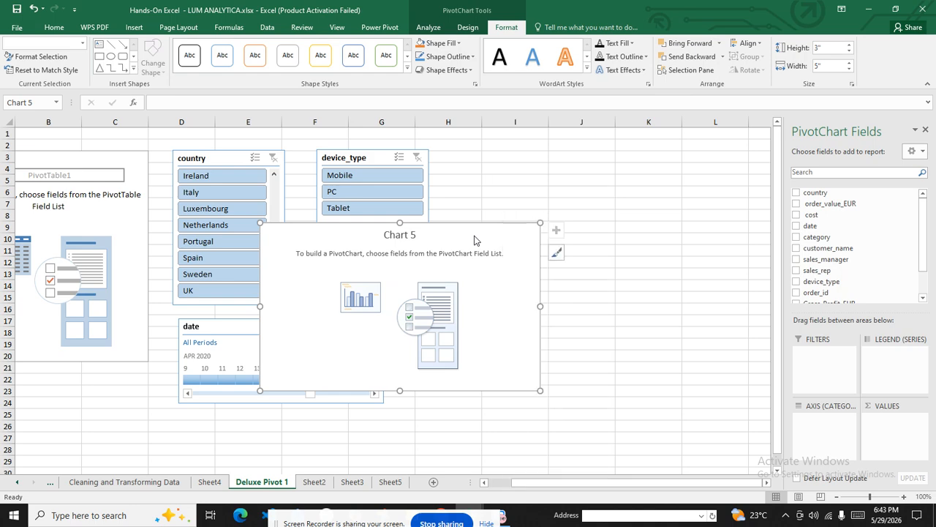
pyautogui.press('Delete')
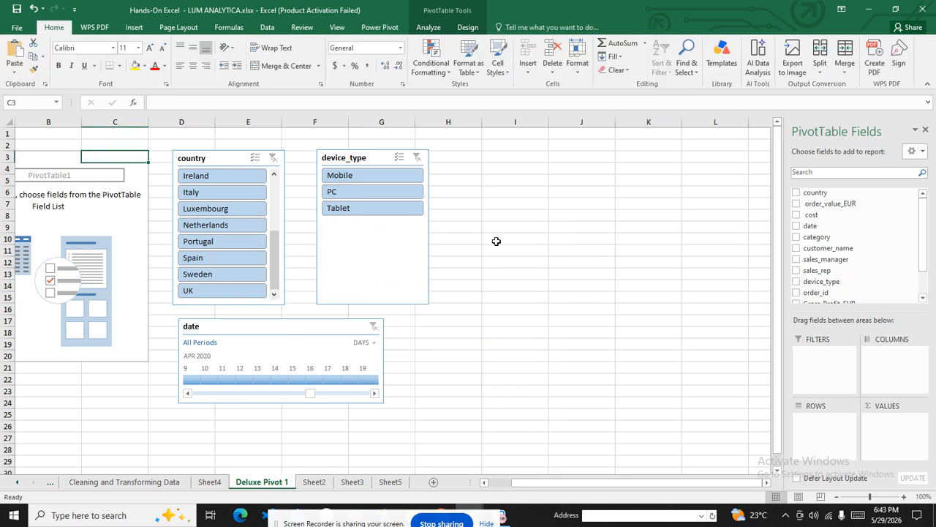
# Step: Try inserting a Line PivotChart from the empty PivotTable1, and delete it from the sheet
pyautogui.click(107, 228)
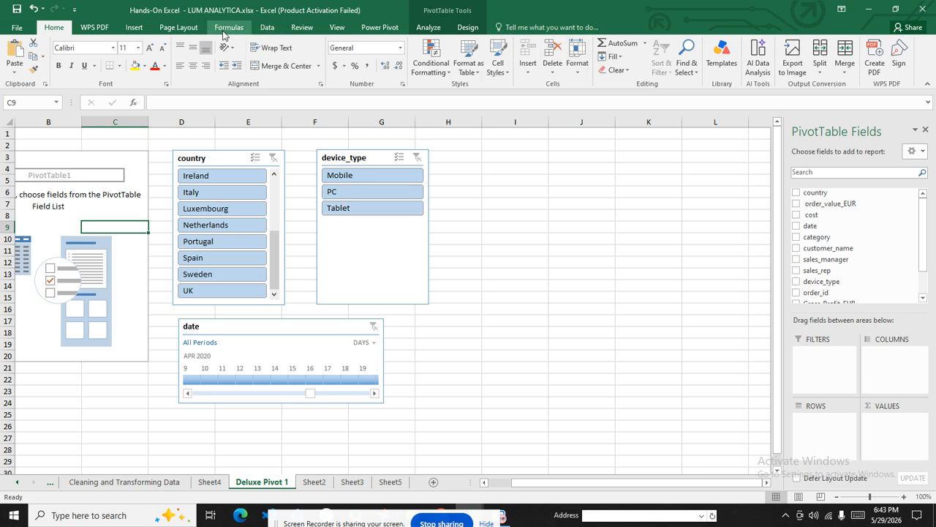
pyautogui.click(135, 28)
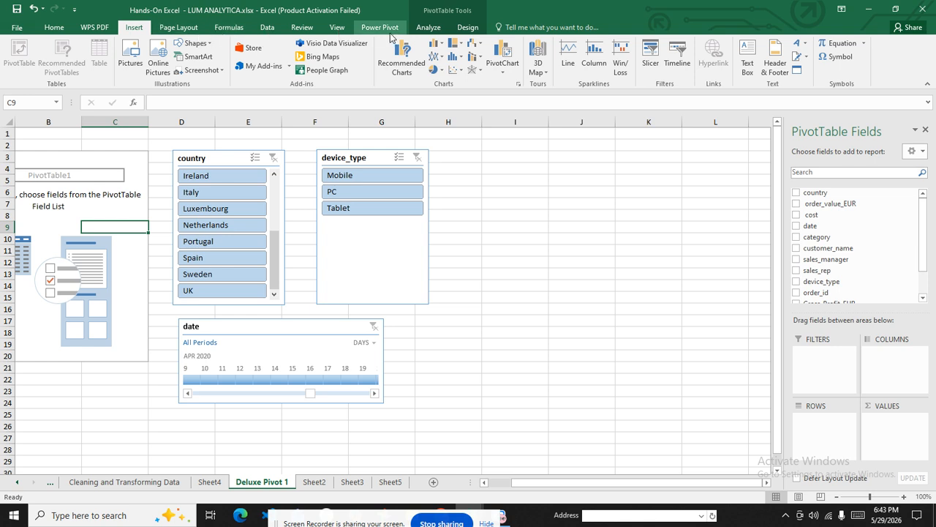
pyautogui.click(431, 28)
pyautogui.click(701, 57)
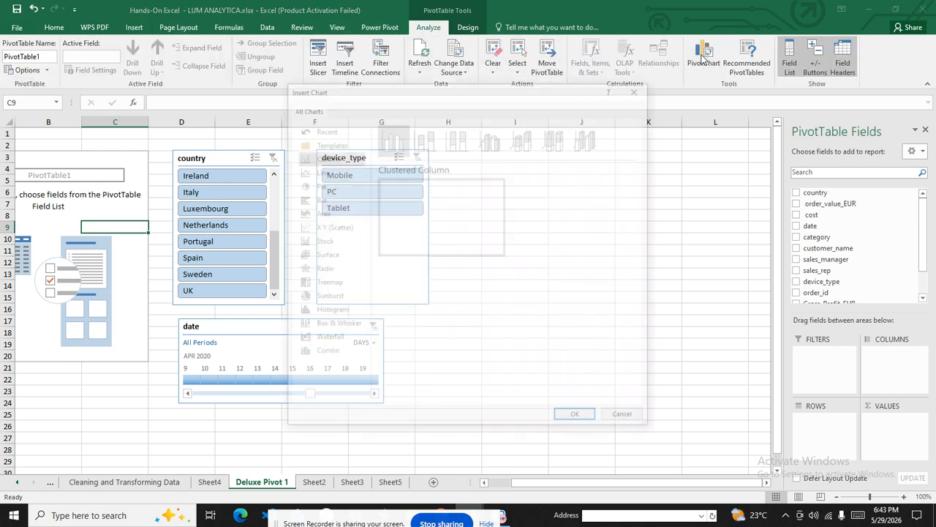
pyautogui.click(317, 185)
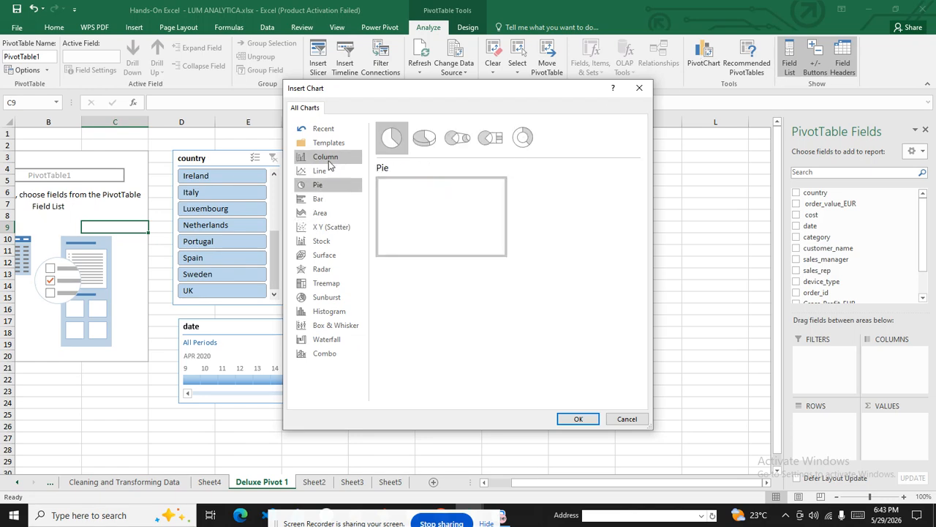
pyautogui.click(324, 156)
pyautogui.click(319, 171)
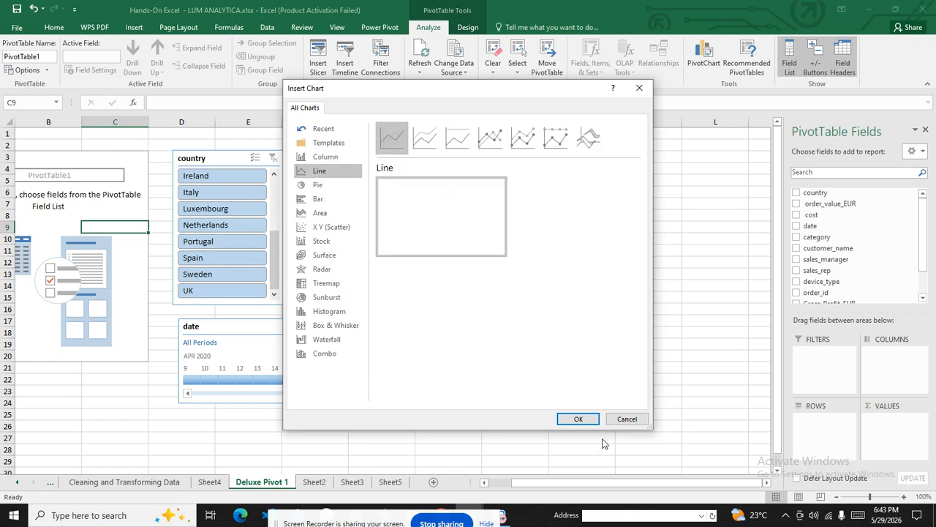
pyautogui.click(578, 419)
pyautogui.moveTo(527, 232); pyautogui.dragTo(526, 231)
pyautogui.press('Delete')
pyautogui.click(526, 228)
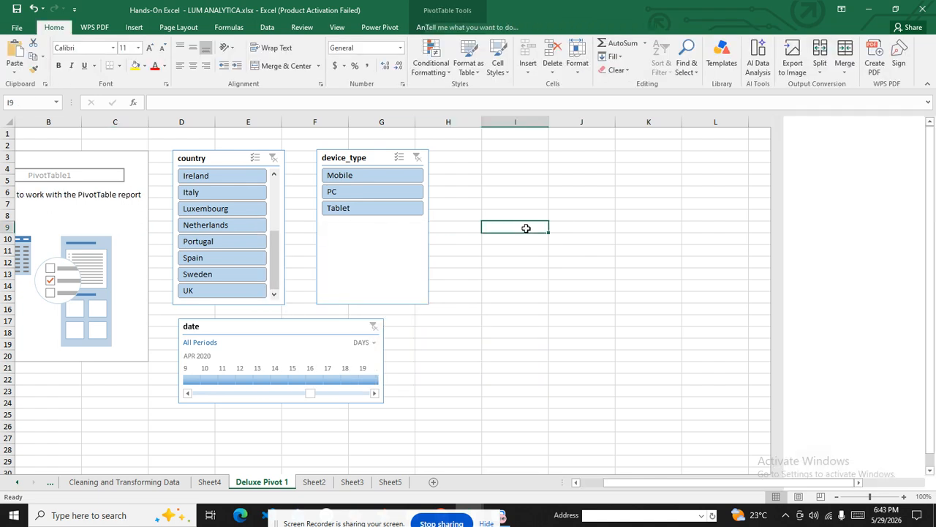
# Step: Review the report connections of the country slicer, the device_type slicer and the date timeline on Deluxe Pivot 1
pyautogui.rightClick(240, 161)
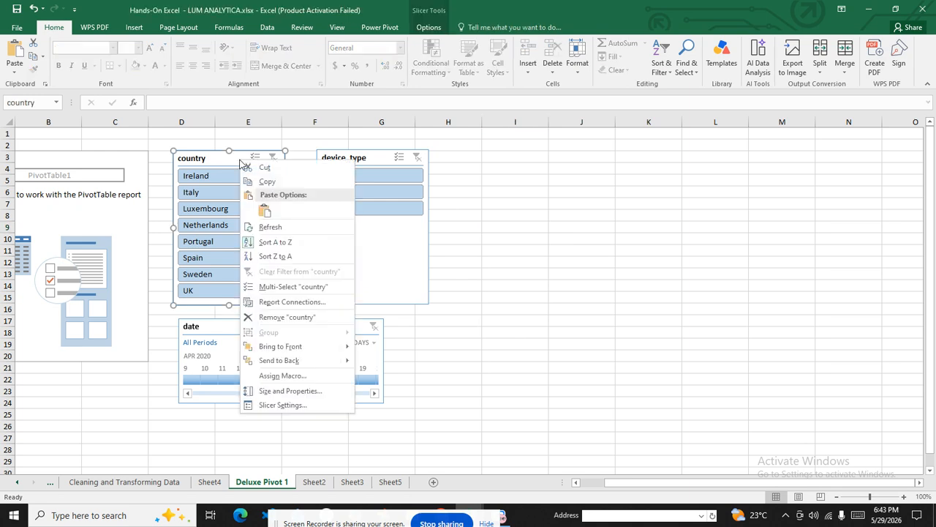
pyautogui.click(292, 301)
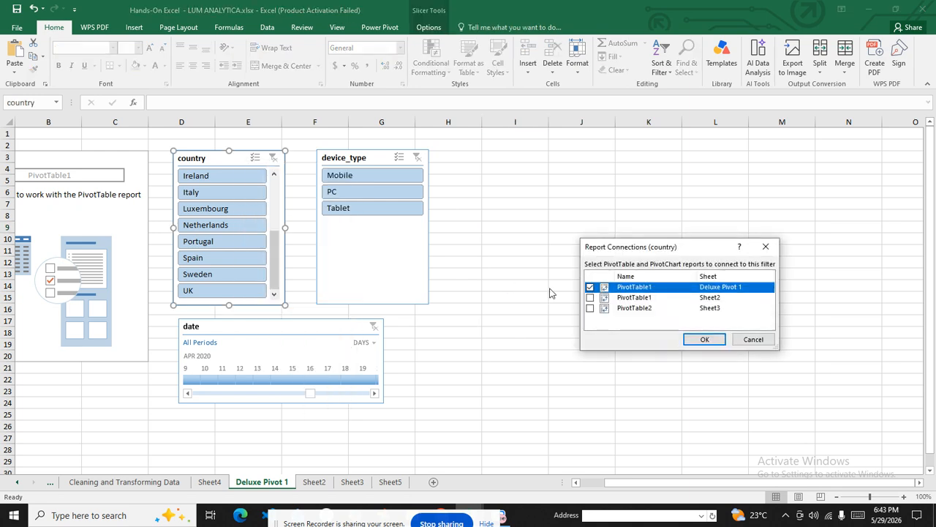
pyautogui.click(704, 341)
pyautogui.rightClick(371, 163)
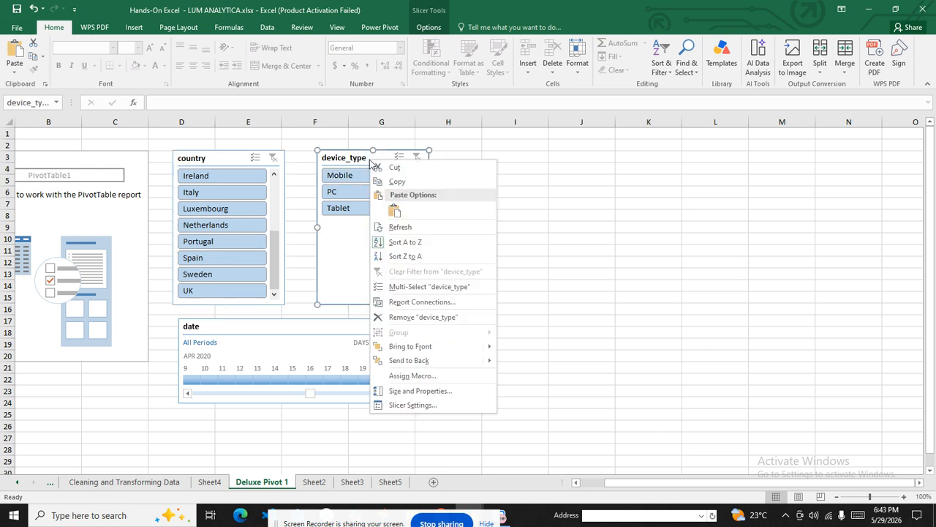
pyautogui.click(406, 302)
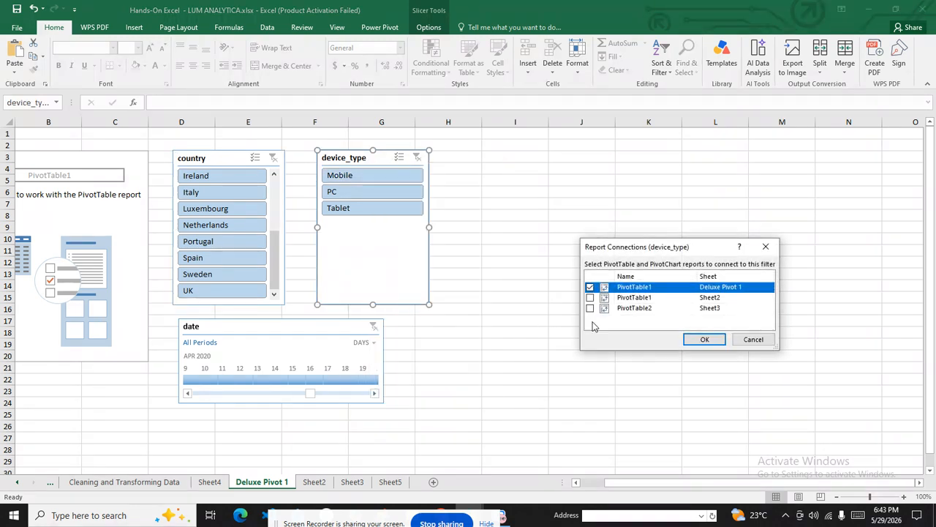
pyautogui.click(705, 340)
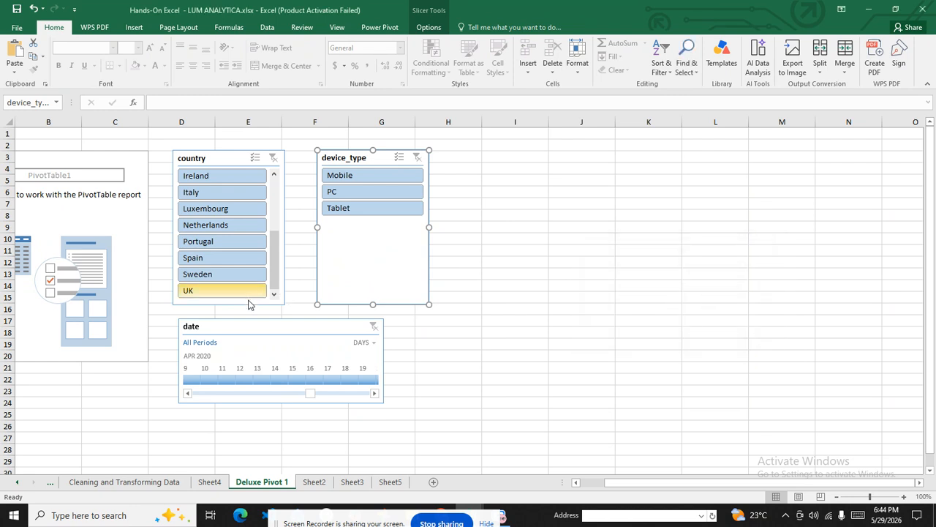
pyautogui.rightClick(267, 332)
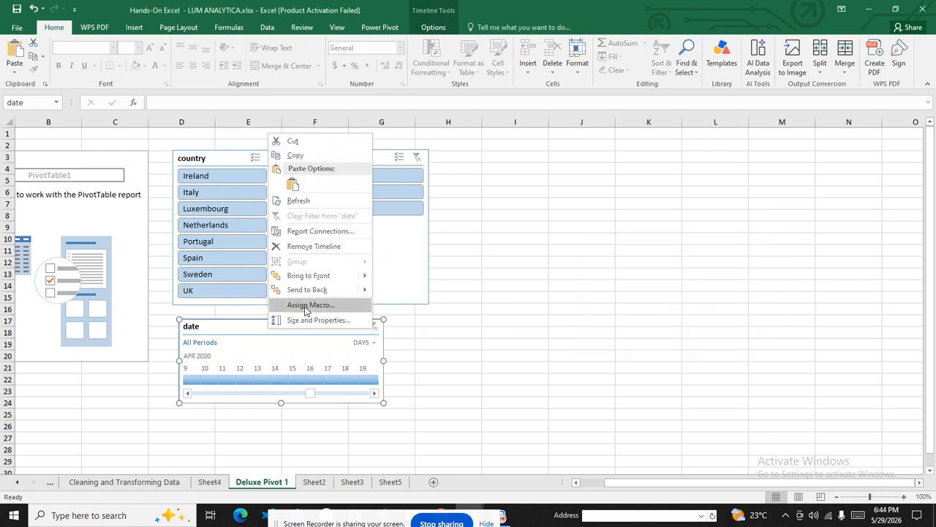
pyautogui.moveTo(327, 269)
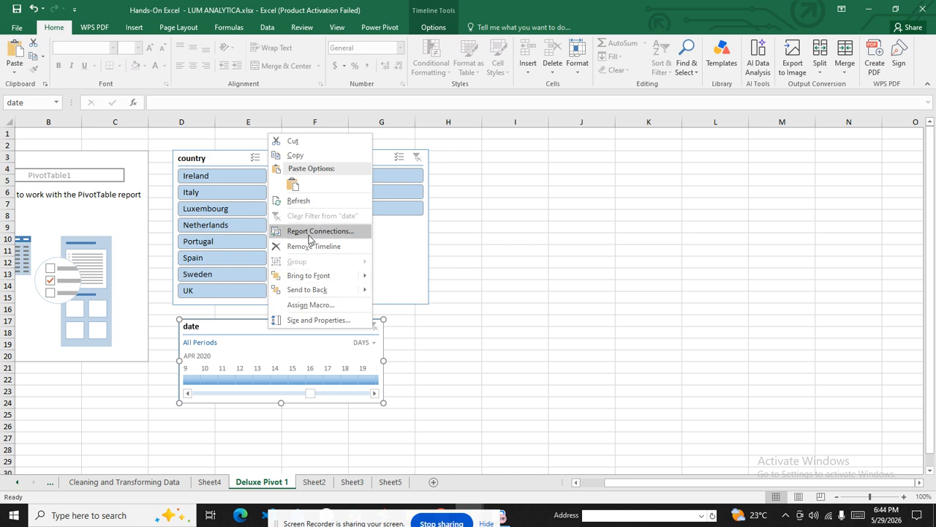
pyautogui.click(316, 231)
pyautogui.click(709, 343)
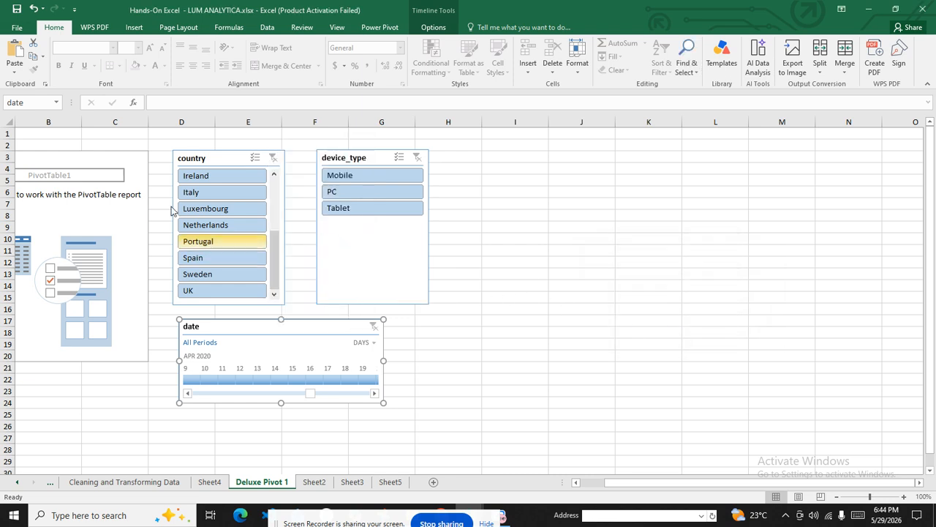
# Step: Examine the Line, Bar, Pie, Area, Scatter, Surface and Stock PivotChart types offered for the empty PivotTable1 on Deluxe Pivot 1
pyautogui.click(113, 153)
pyautogui.click(85, 167)
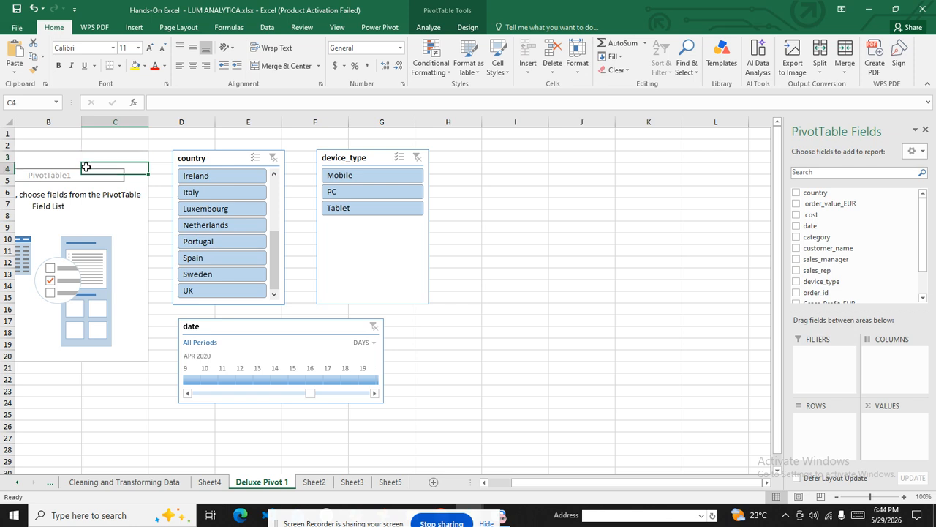
pyautogui.click(69, 167)
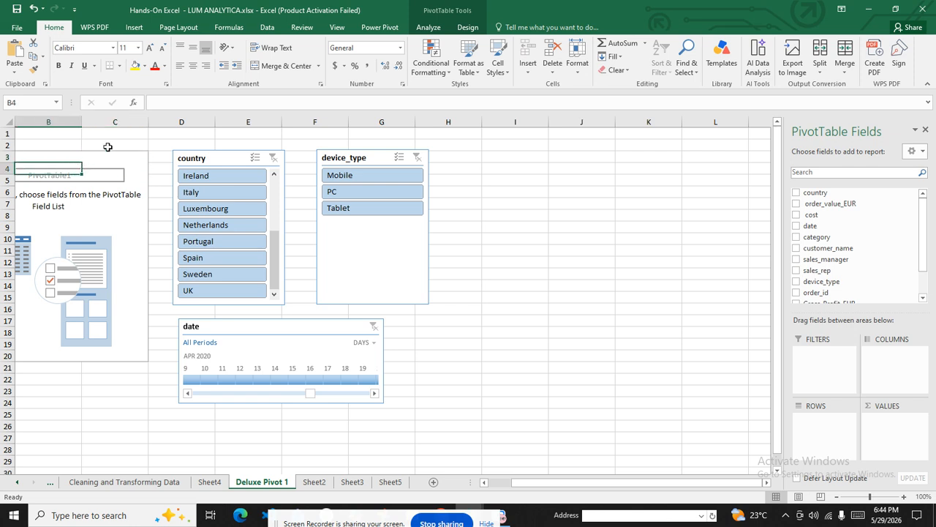
pyautogui.click(426, 29)
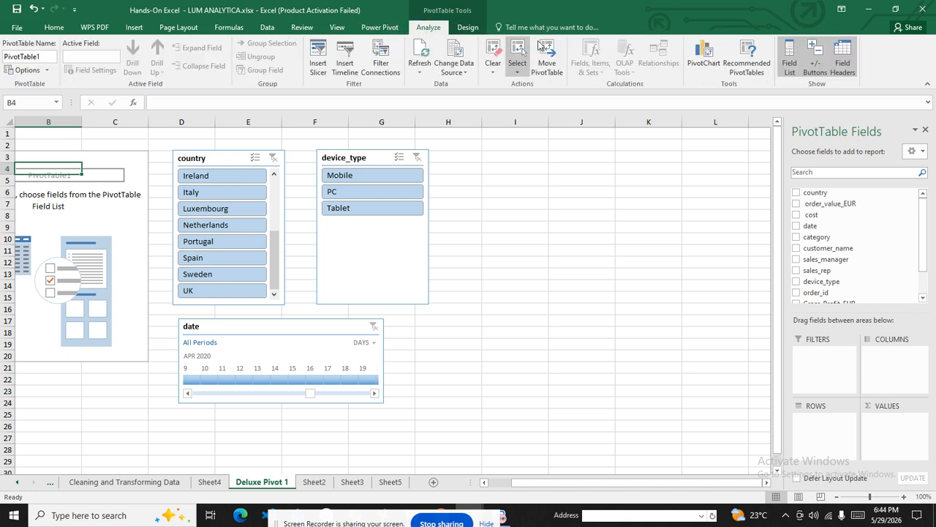
pyautogui.click(704, 59)
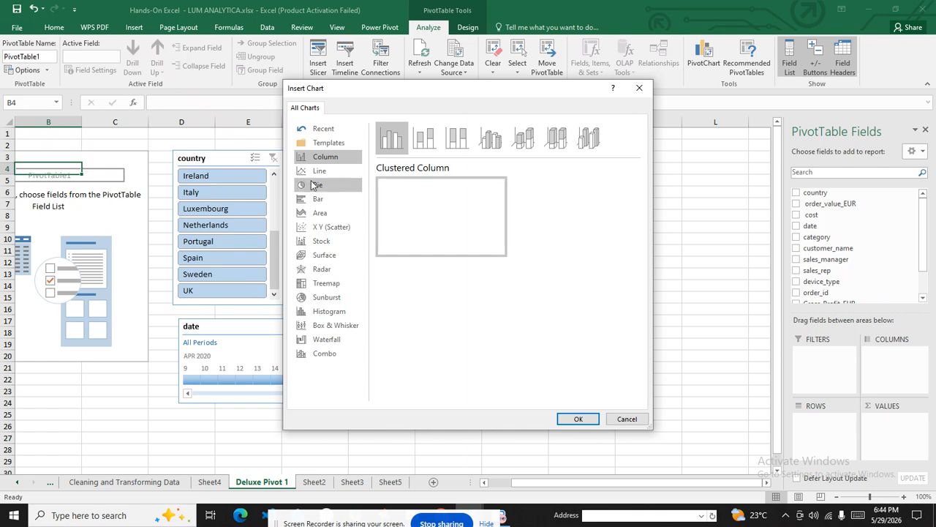
pyautogui.click(319, 171)
pyautogui.click(318, 198)
pyautogui.click(317, 184)
pyautogui.click(320, 212)
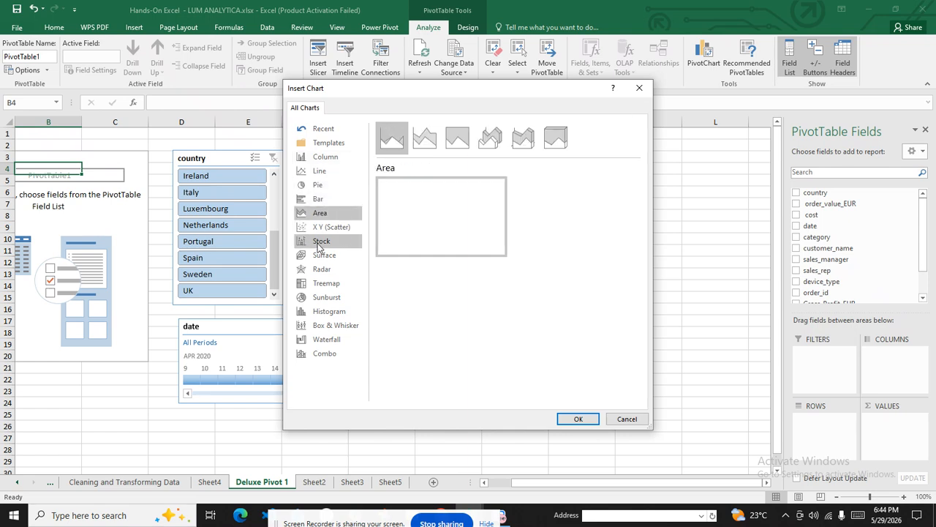
pyautogui.click(323, 254)
pyautogui.click(327, 227)
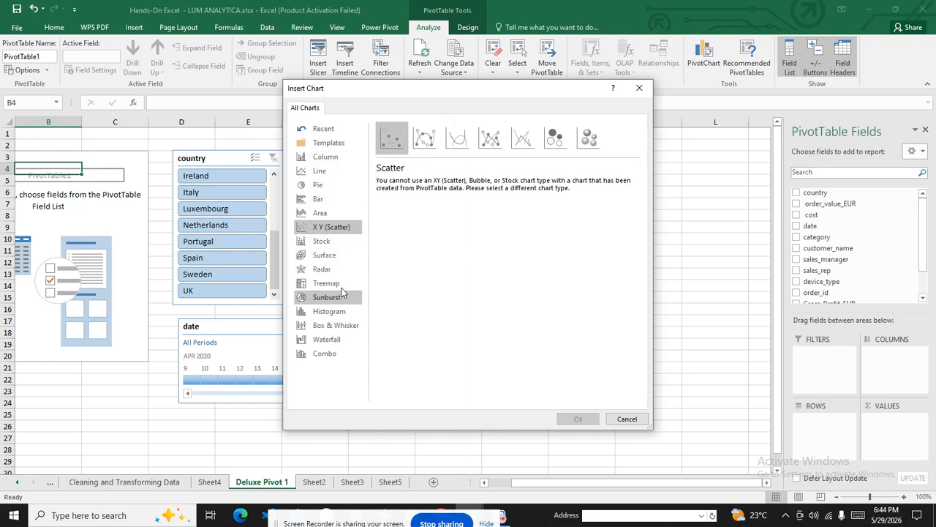
pyautogui.click(325, 255)
pyautogui.click(324, 240)
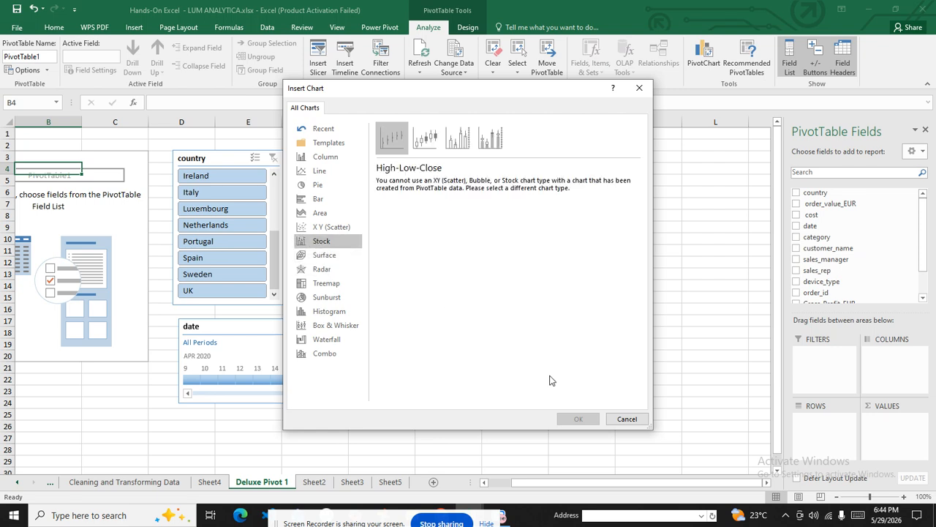
pyautogui.click(627, 418)
pyautogui.click(509, 283)
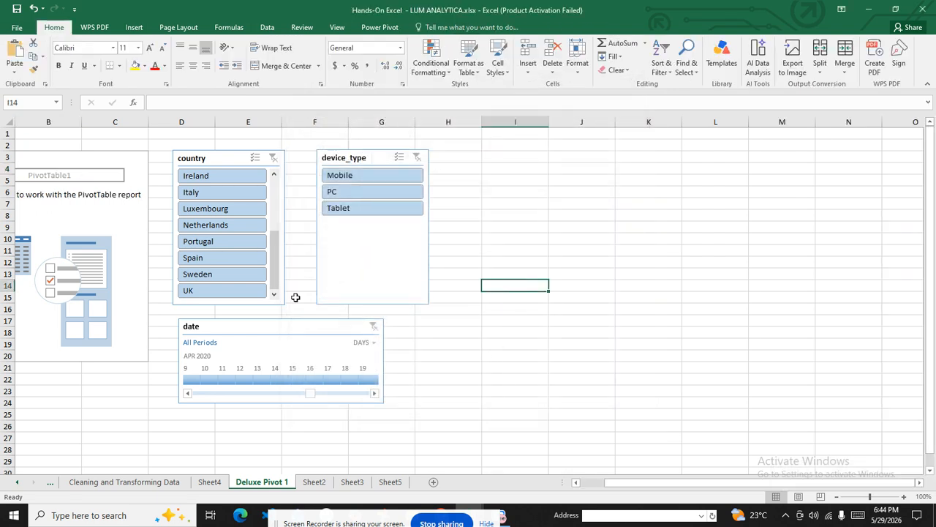
# Step: Try filtering country to Ireland and device_type to Mobile with the slicers, and clear both filters
pyautogui.click(243, 177)
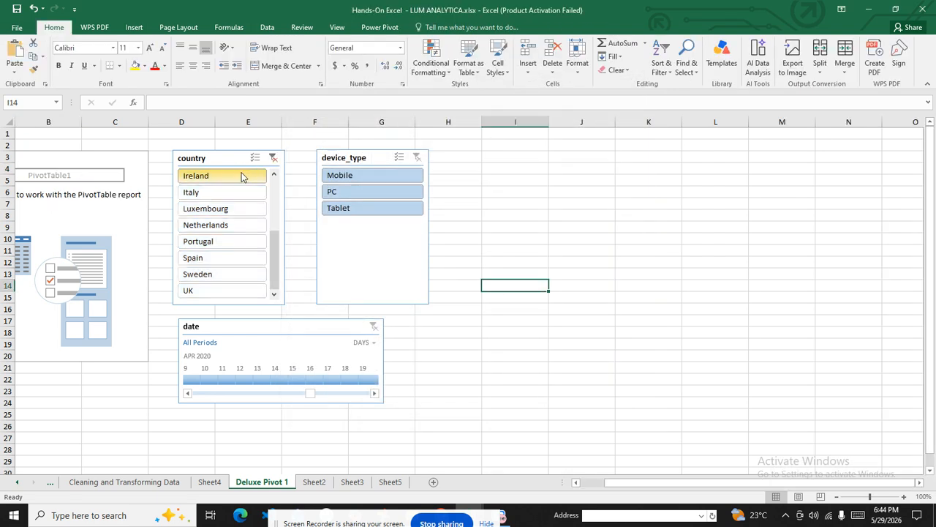
pyautogui.click(381, 180)
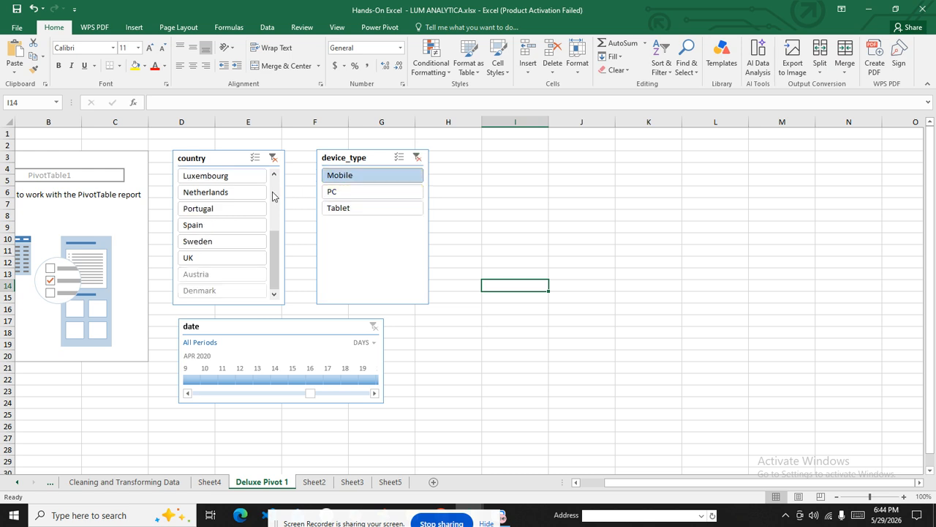
pyautogui.click(243, 176)
pyautogui.click(273, 158)
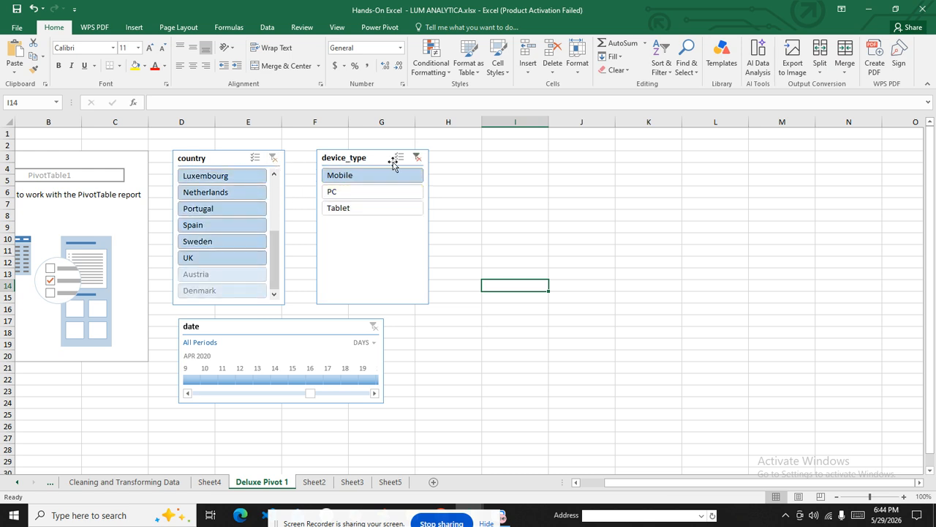
pyautogui.click(417, 157)
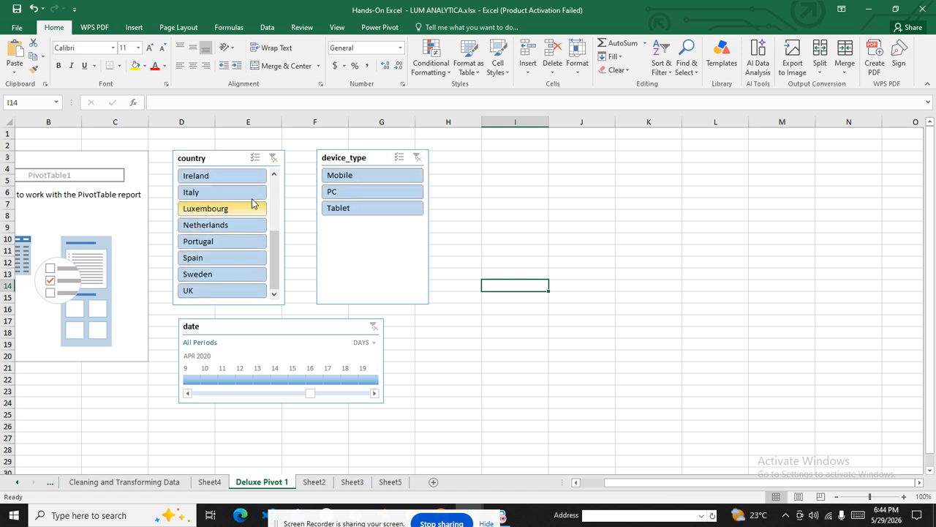
pyautogui.click(229, 158)
pyautogui.rightClick(230, 159)
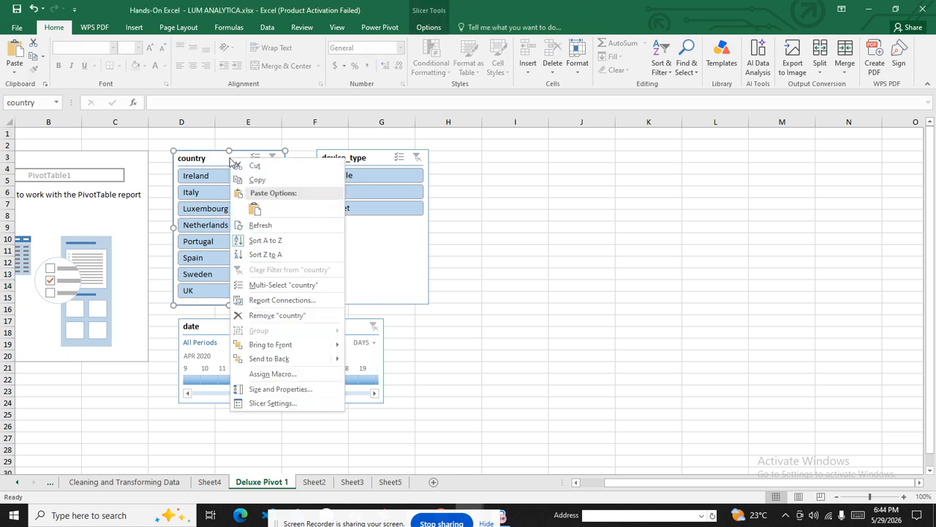
pyautogui.click(640, 290)
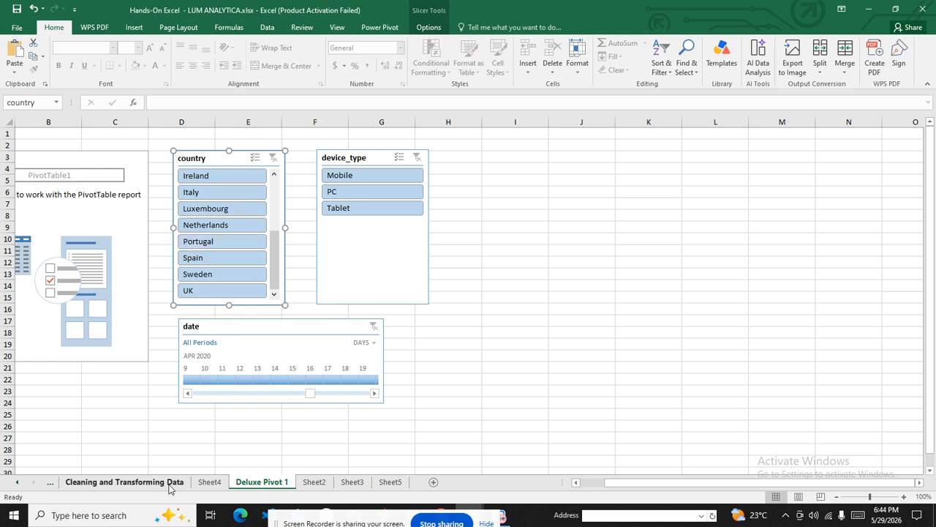
# Step: Delete the blank worksheet Sheet4 from the workbook
pyautogui.click(209, 481)
pyautogui.rightClick(208, 482)
pyautogui.click(259, 251)
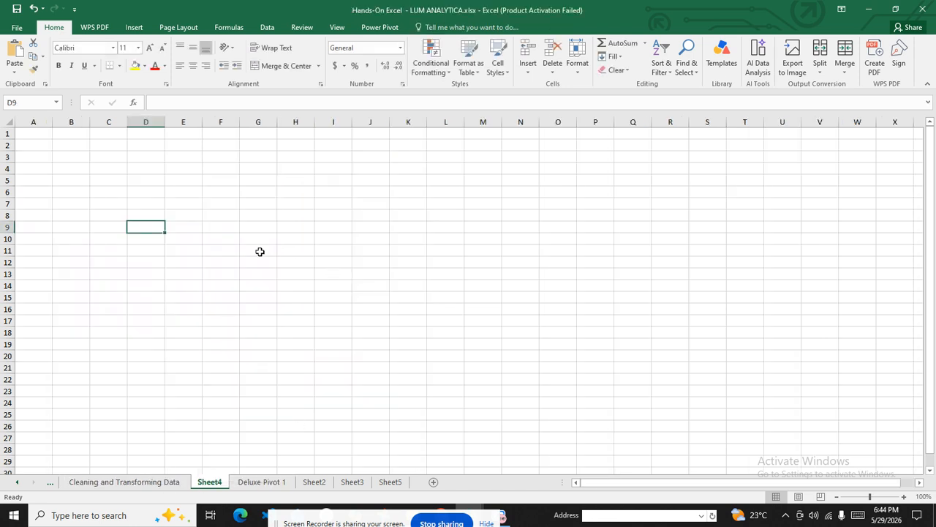
pyautogui.rightClick(215, 489)
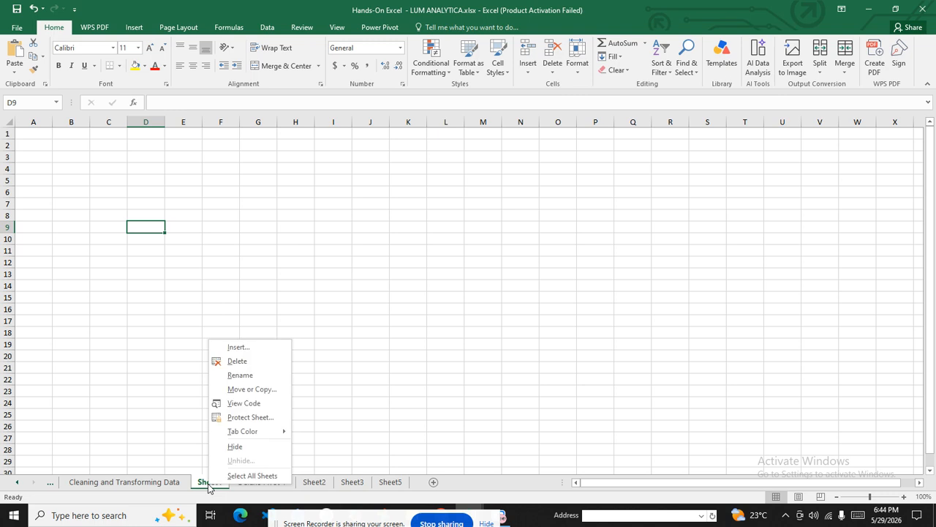
pyautogui.click(238, 362)
pyautogui.click(545, 378)
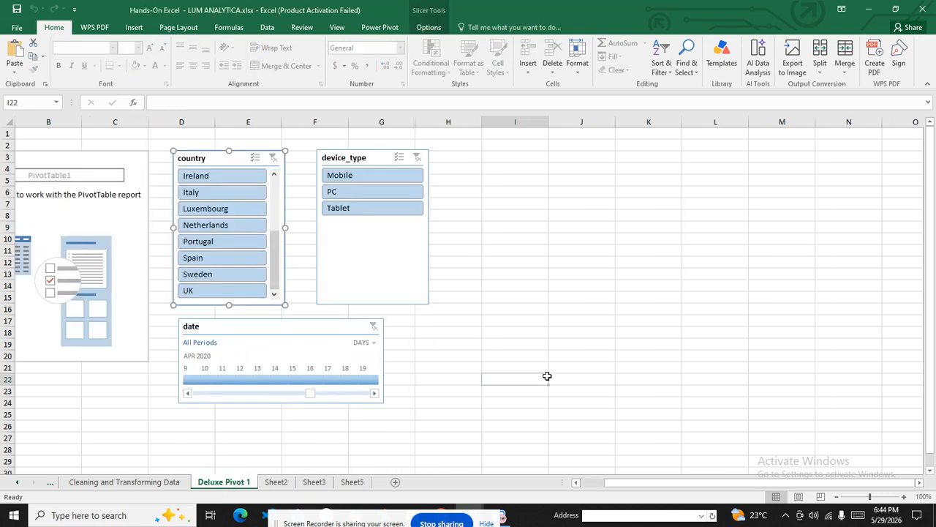
# Step: Insert a Clustered Column PivotChart from the category by device_type PivotTable on Sheet2, and shift the chart slightly across the sheet
pyautogui.click(277, 482)
pyautogui.click(450, 446)
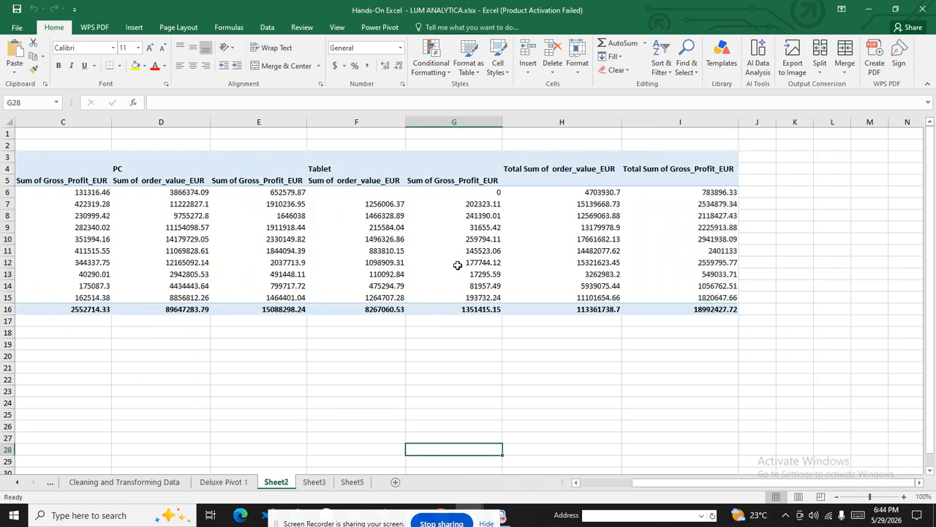
pyautogui.click(169, 182)
pyautogui.click(178, 158)
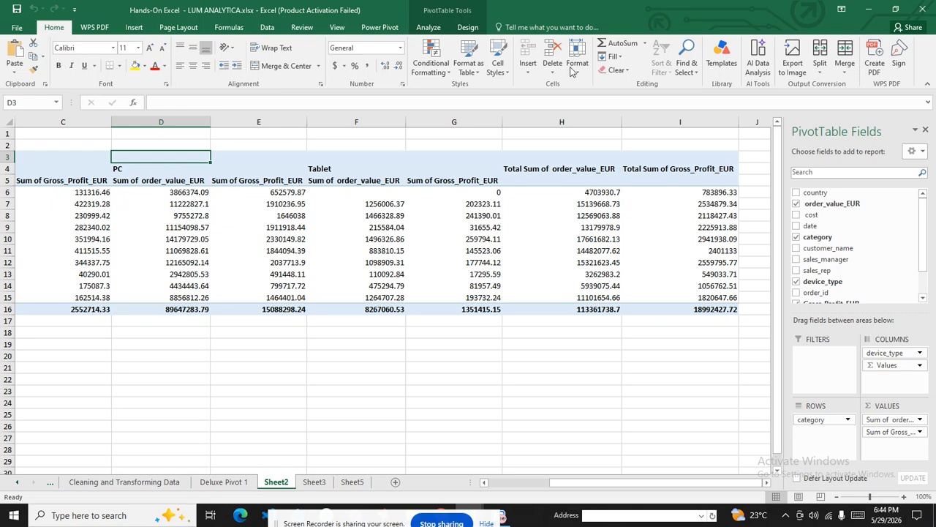
pyautogui.click(437, 28)
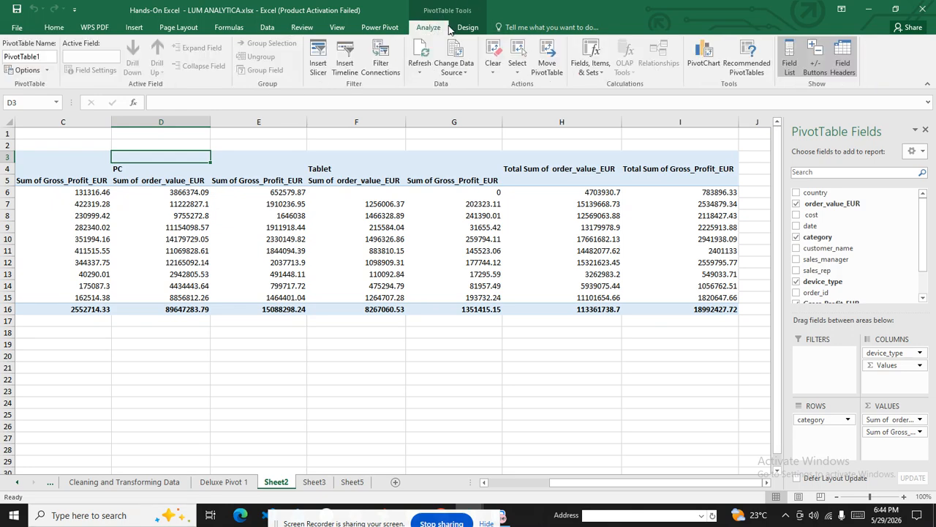
pyautogui.click(703, 57)
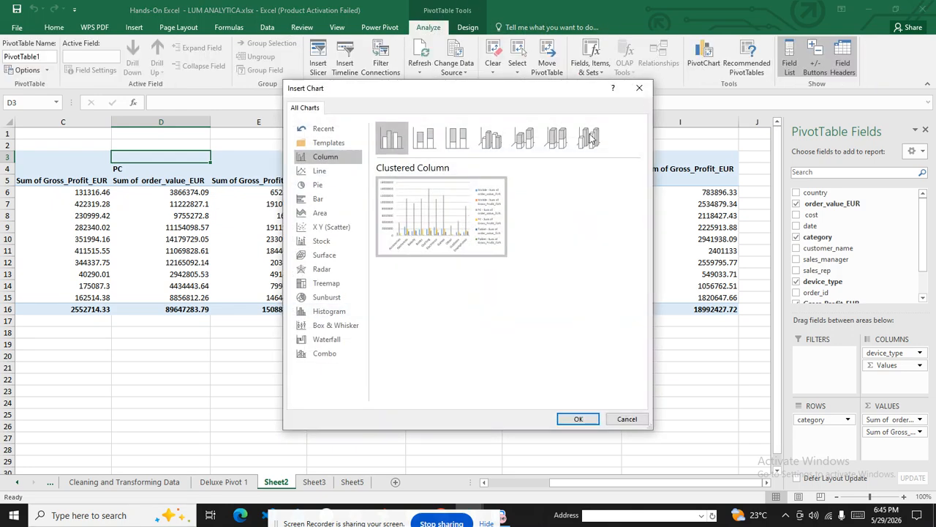
pyautogui.click(335, 174)
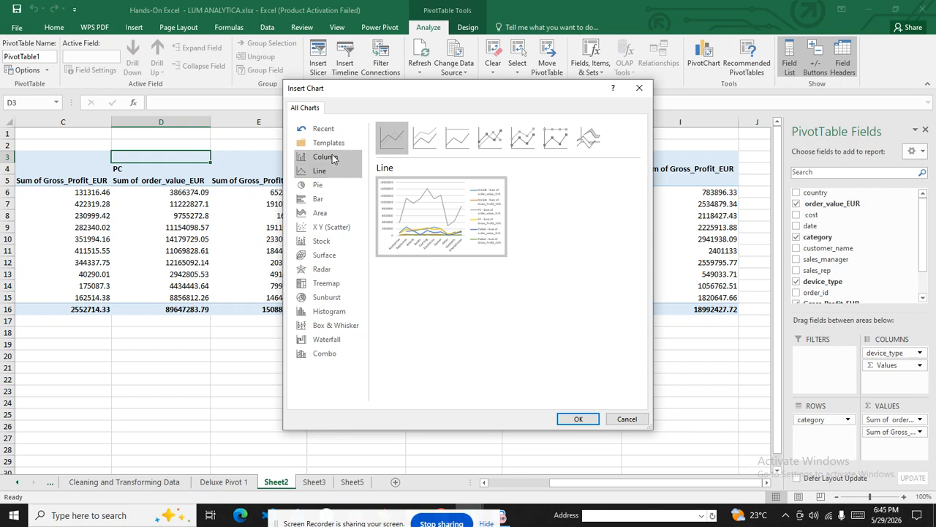
pyautogui.click(317, 187)
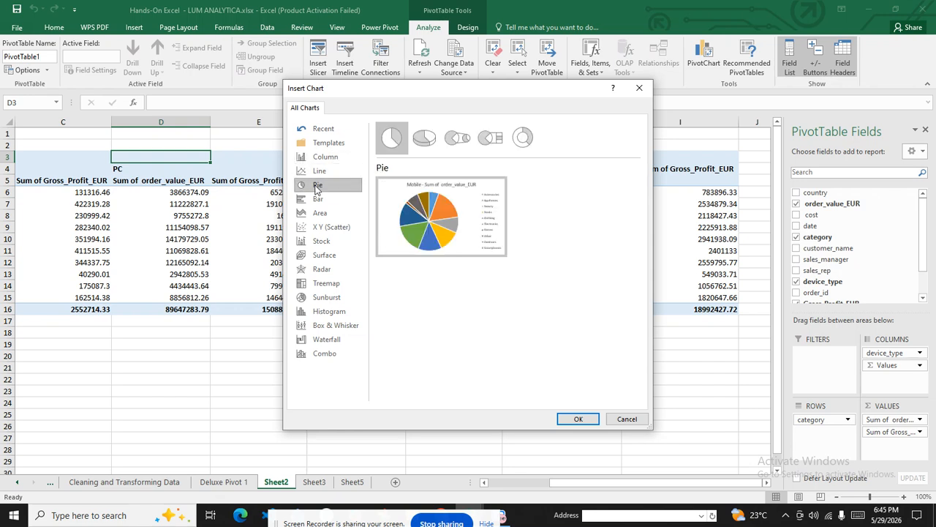
pyautogui.click(318, 198)
pyautogui.click(322, 158)
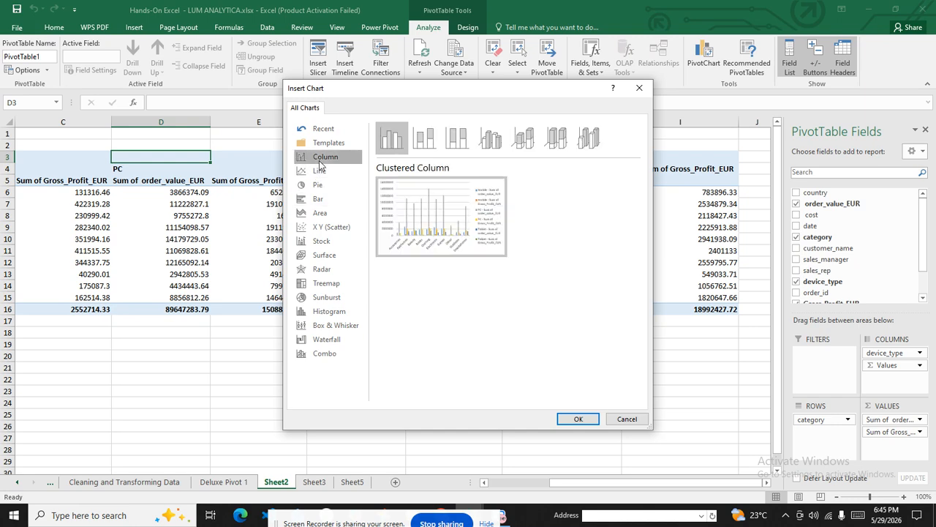
pyautogui.moveTo(449, 195)
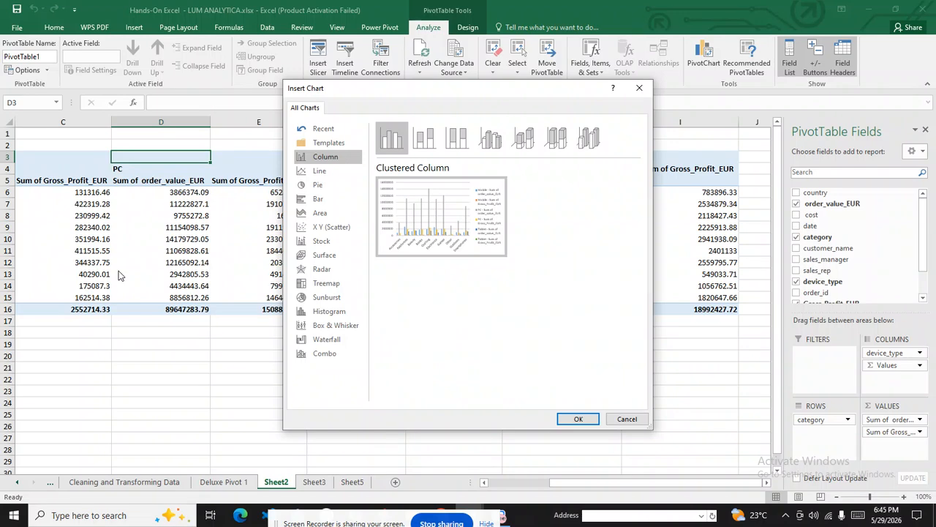
pyautogui.click(579, 420)
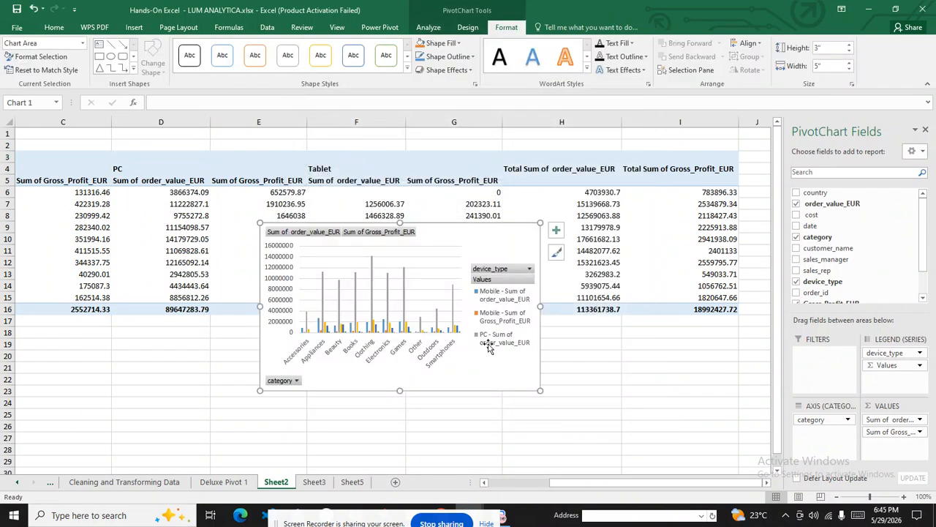
pyautogui.moveTo(502, 232); pyautogui.dragTo(522, 238)
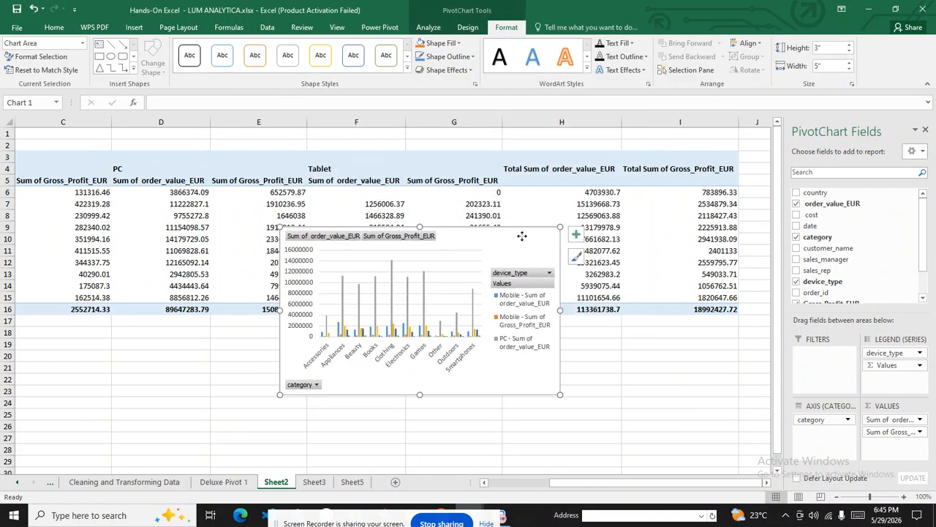
# Step: Cut the clustered column PivotChart from Sheet2 and paste it into a new blank worksheet after Sheet5
pyautogui.rightClick(523, 236)
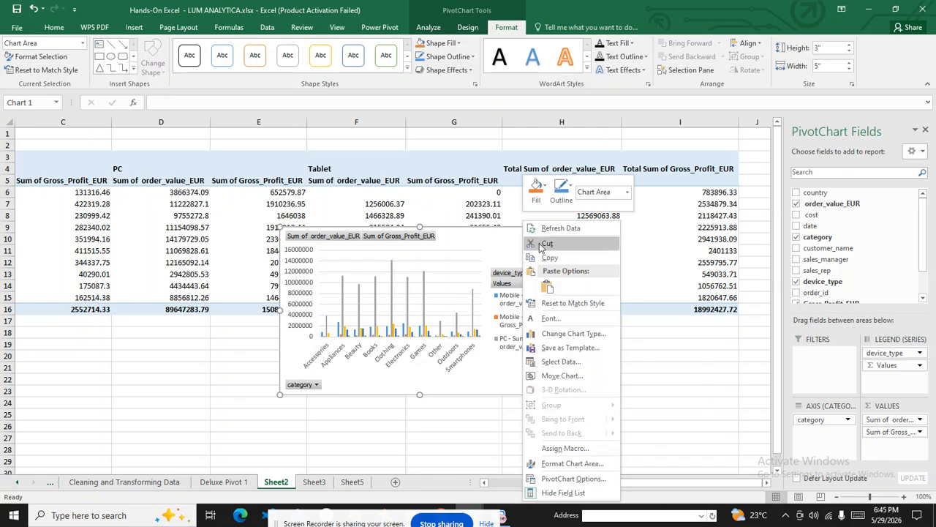
pyautogui.click(547, 243)
pyautogui.click(314, 481)
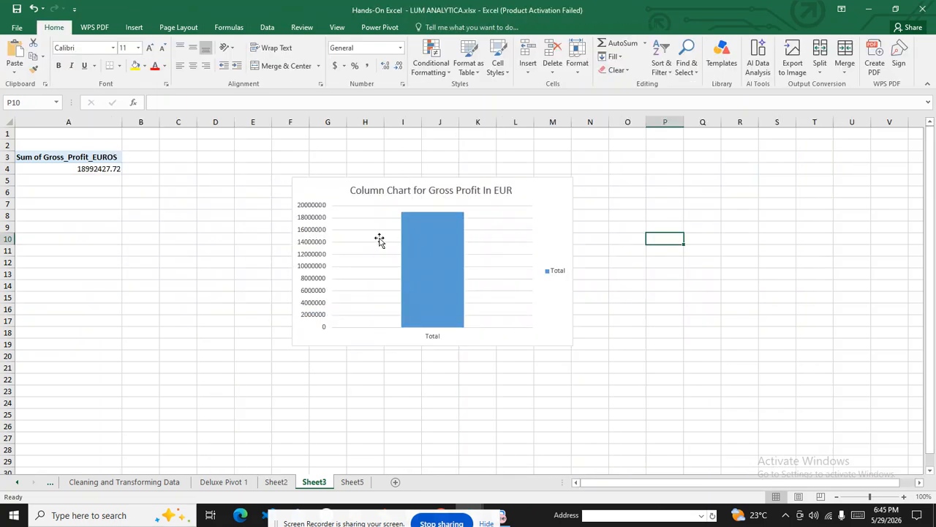
pyautogui.click(353, 482)
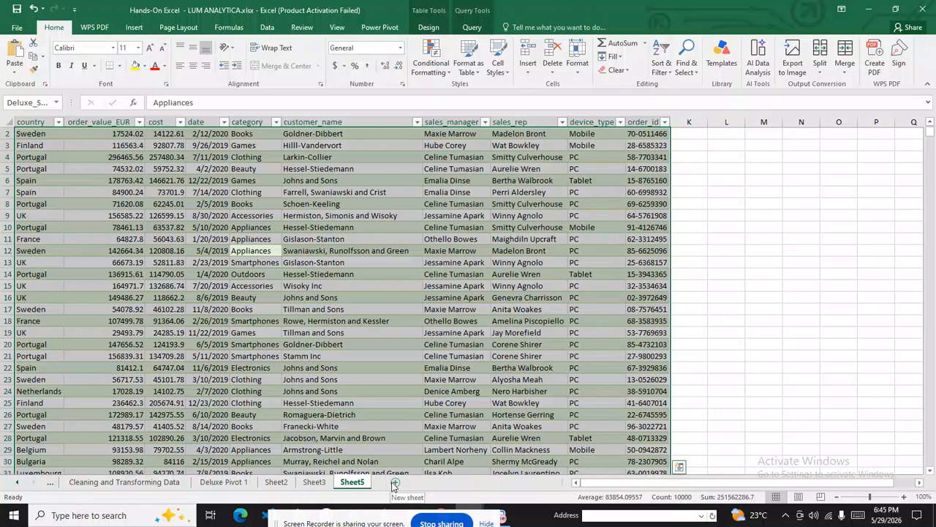
pyautogui.click(395, 484)
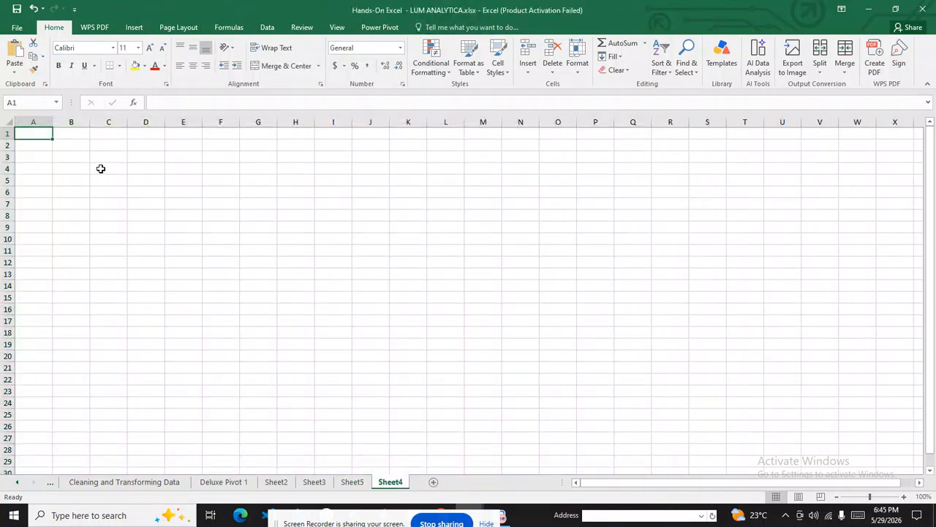
pyautogui.hotkey('ctrl', 'v')
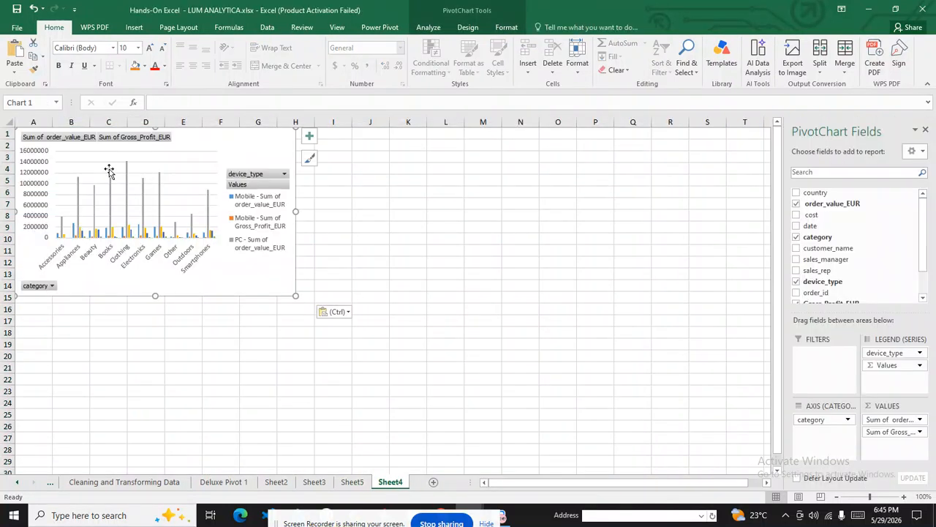
# Step: Rename the new worksheet holding the pasted chart as Deluxe Sales Dashboard
pyautogui.rightClick(392, 481)
pyautogui.click(418, 370)
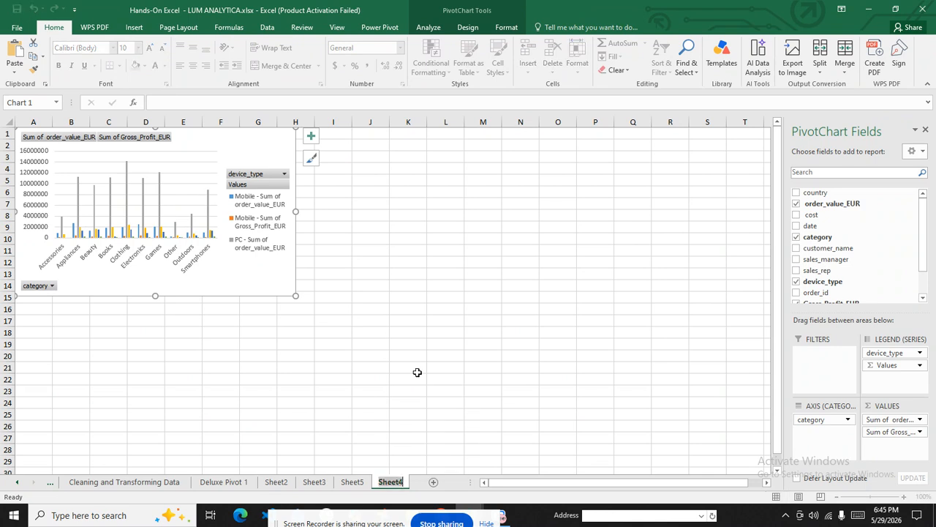
pyautogui.write('Deluxe')
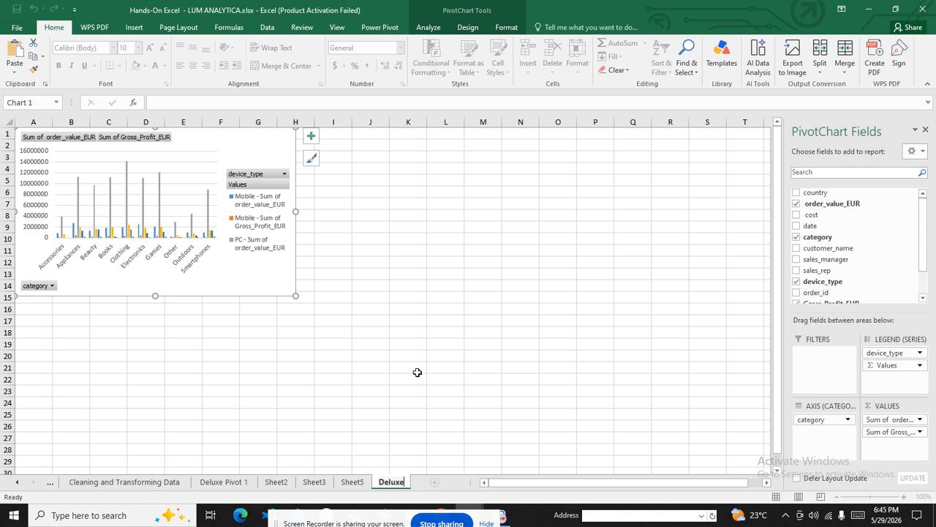
pyautogui.write(' Sla')
pyautogui.press('BackSpace')
pyautogui.write('e Sales Dashboard')
pyautogui.press('Return')
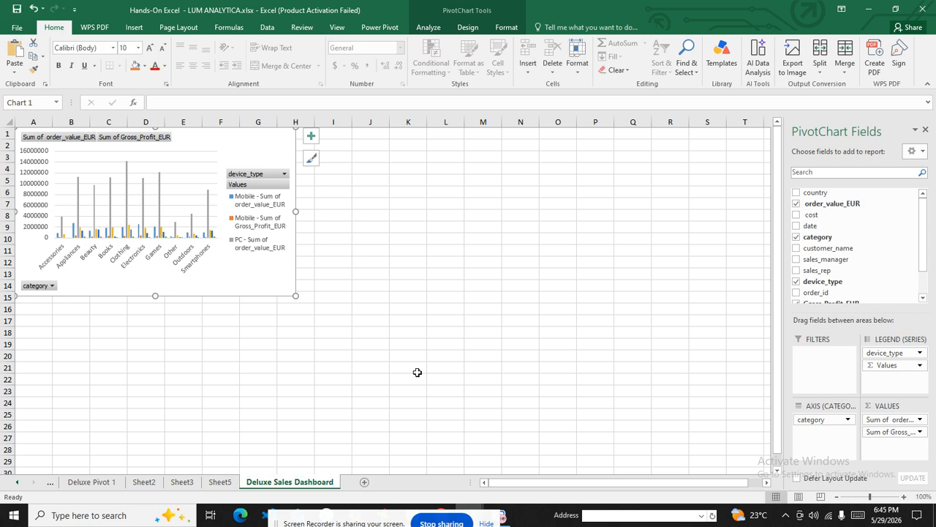
# Step: Hide all field buttons on the dashboard's column PivotChart and shift the chart across to about columns F to M
pyautogui.click(381, 262)
pyautogui.moveTo(252, 147); pyautogui.dragTo(366, 158)
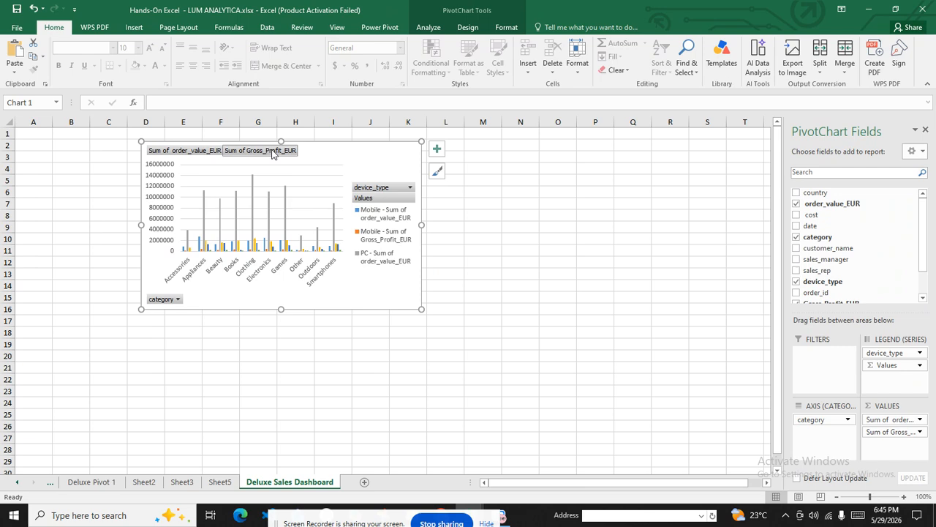
pyautogui.click(210, 152)
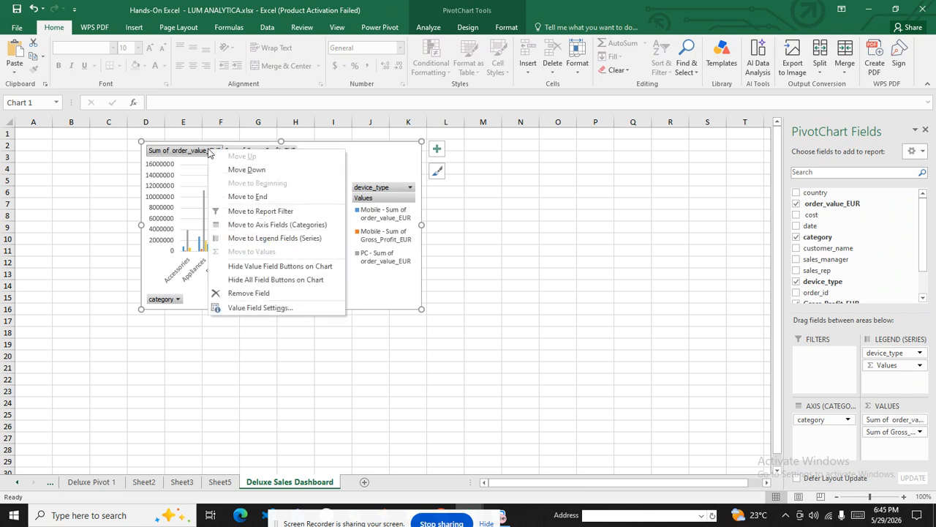
pyautogui.click(264, 279)
pyautogui.click(526, 240)
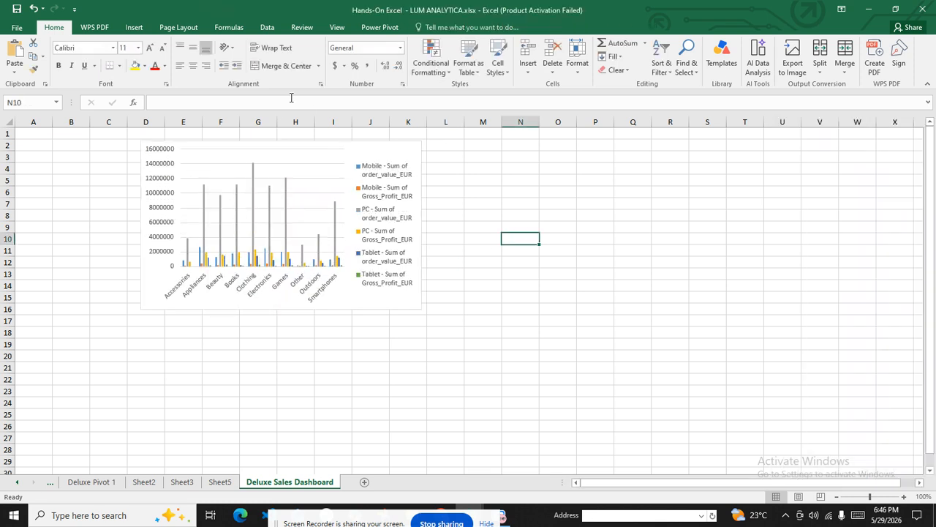
pyautogui.moveTo(268, 142); pyautogui.dragTo(320, 138)
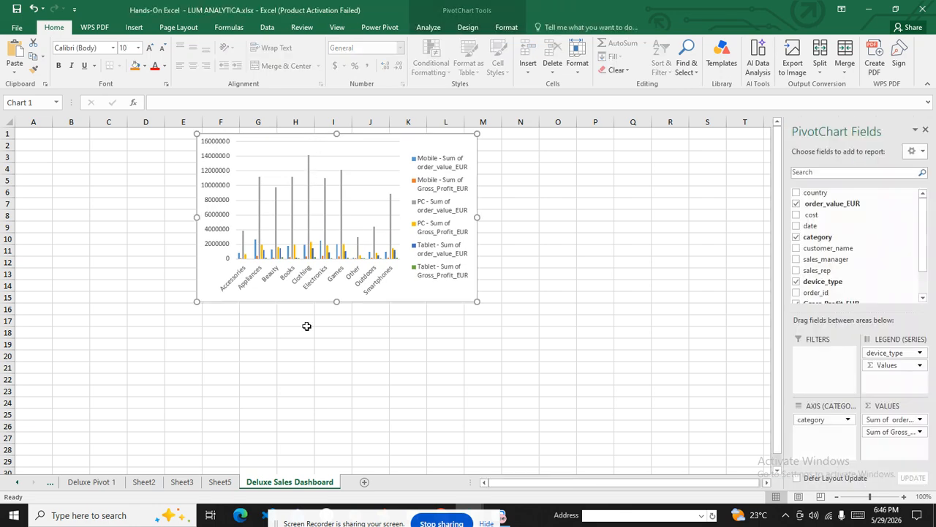
pyautogui.click(315, 405)
# Step: Insert a Line PivotChart from the category by device_type PivotTable on Sheet2
pyautogui.click(232, 483)
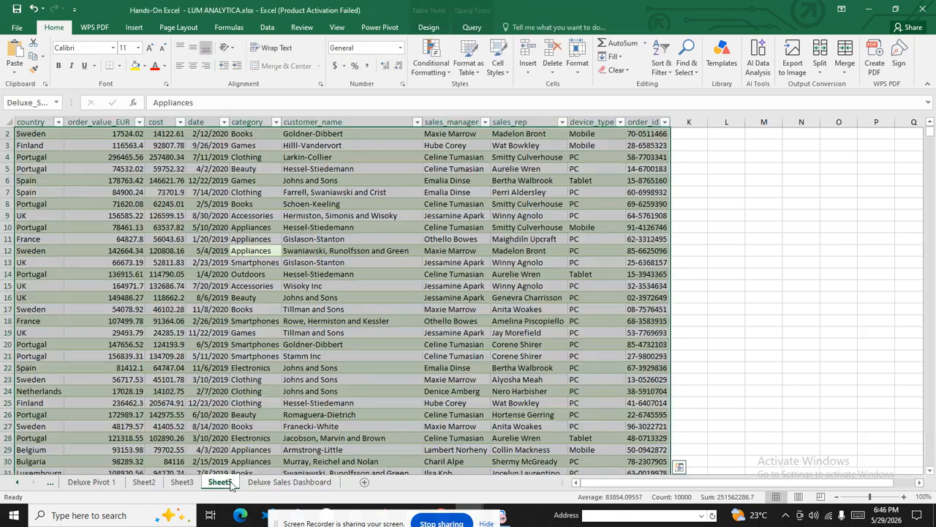
pyautogui.click(181, 483)
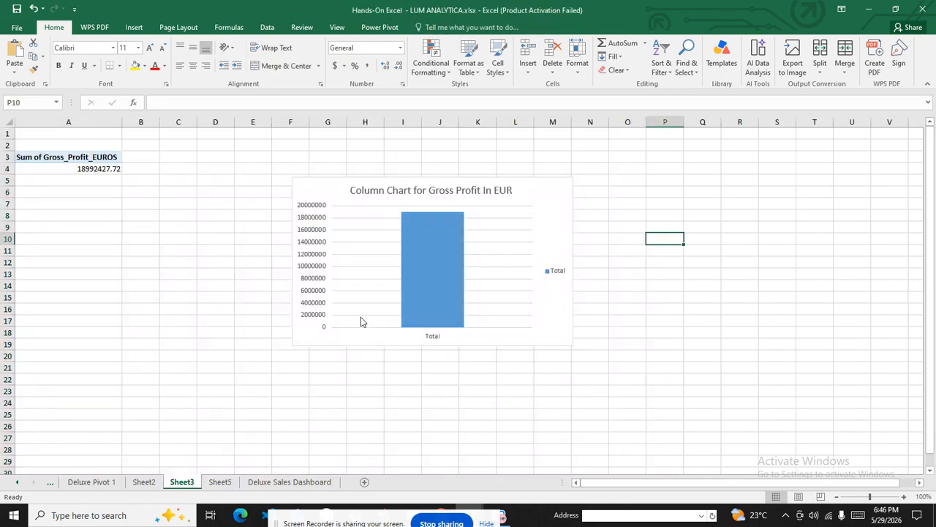
pyautogui.click(144, 483)
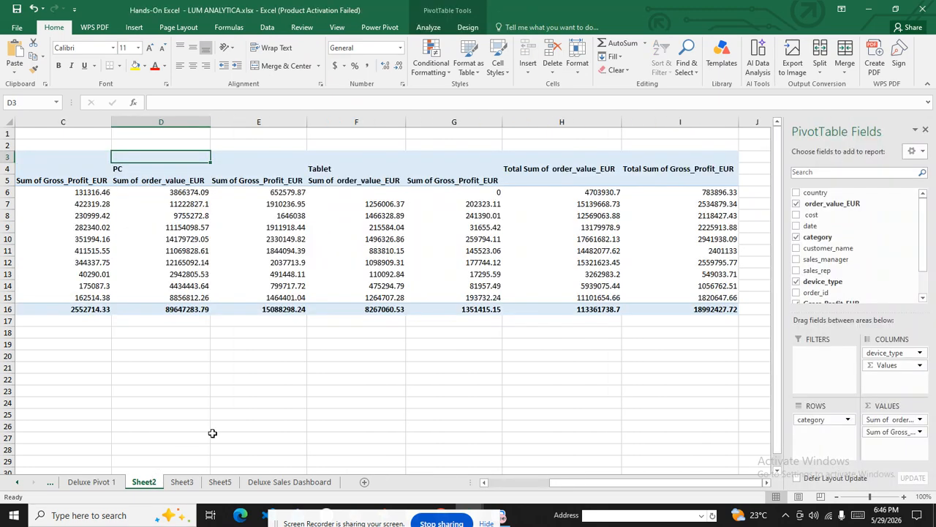
pyautogui.click(282, 363)
pyautogui.moveTo(646, 485); pyautogui.dragTo(682, 485)
pyautogui.moveTo(779, 483); pyautogui.dragTo(779, 483)
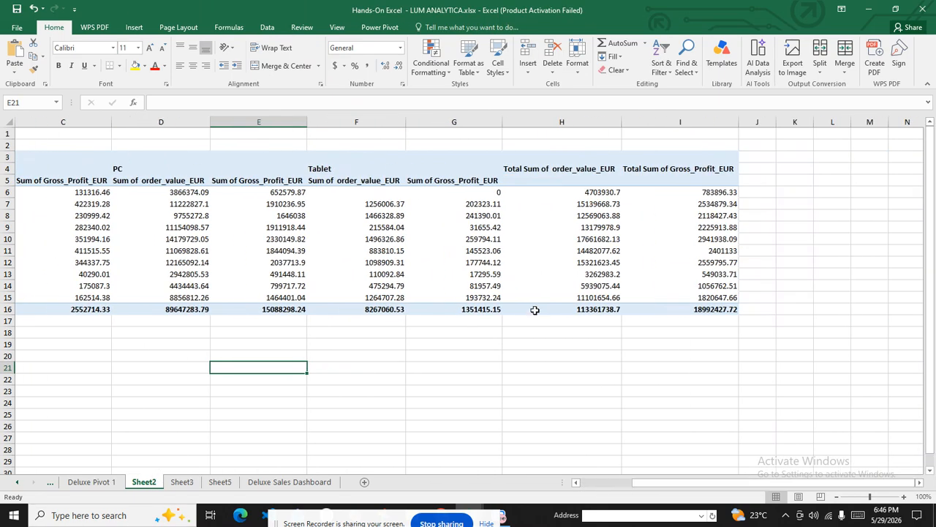
pyautogui.click(534, 310)
pyautogui.click(349, 331)
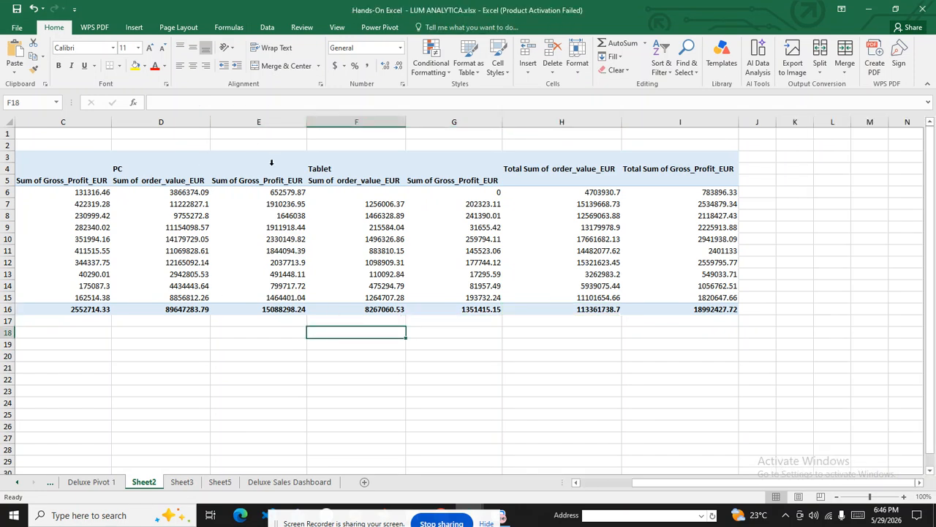
pyautogui.click(271, 166)
pyautogui.click(140, 160)
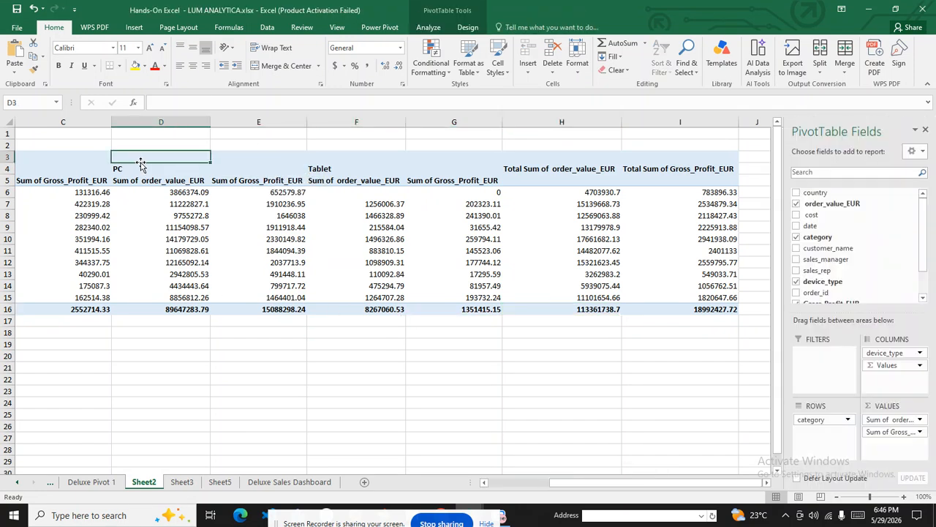
pyautogui.click(428, 29)
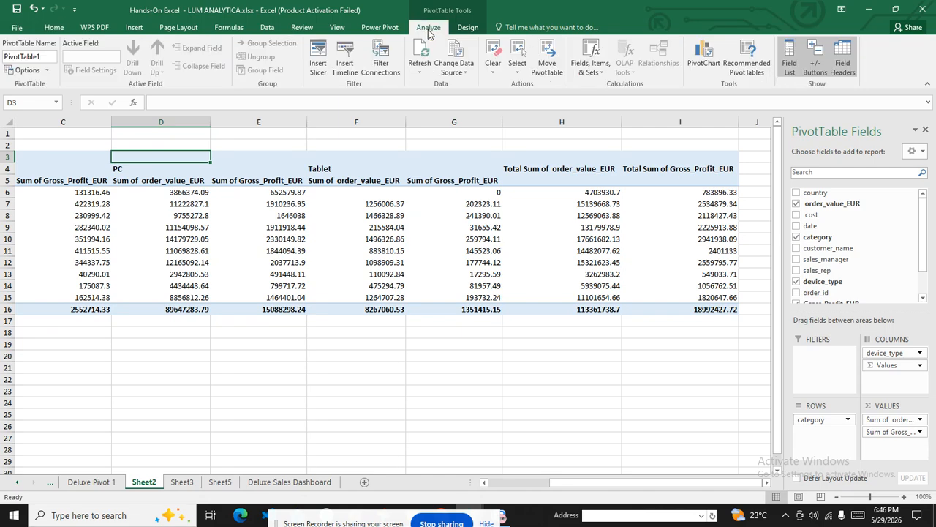
pyautogui.click(704, 59)
pyautogui.click(320, 170)
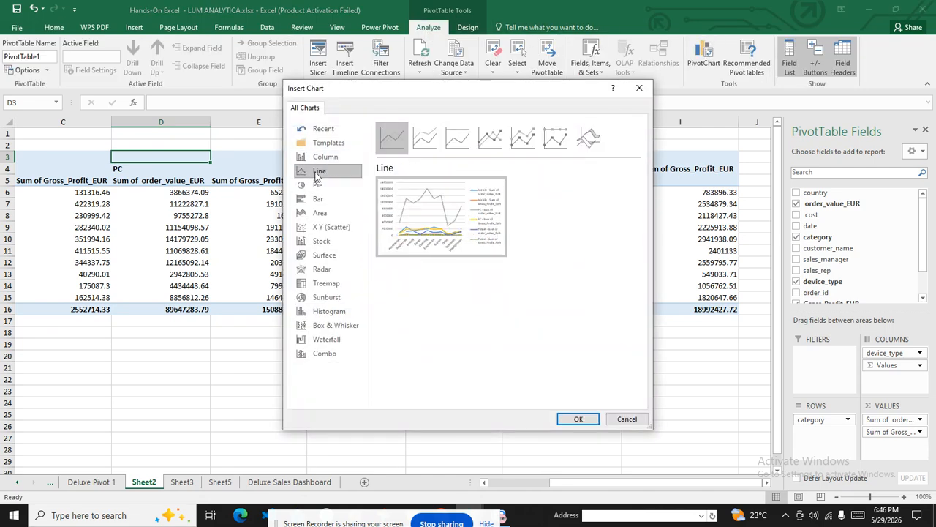
pyautogui.moveTo(432, 202)
pyautogui.click(576, 418)
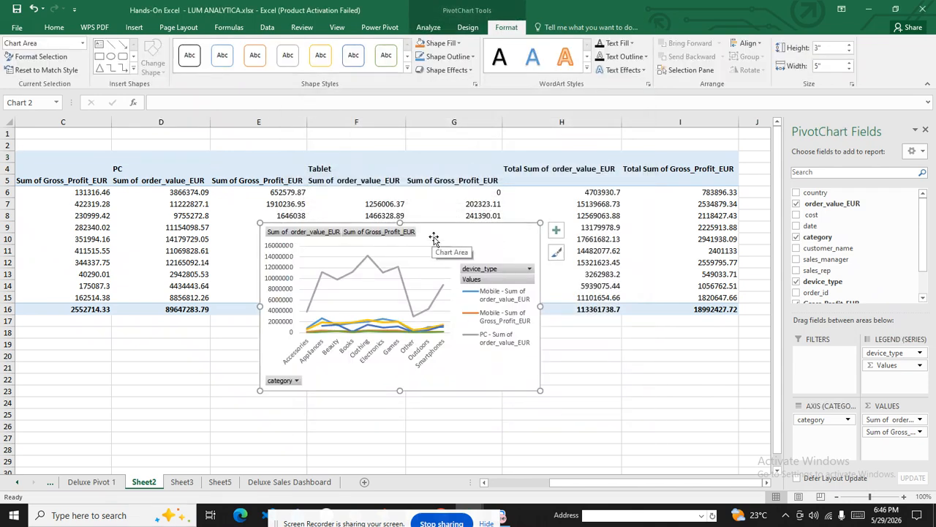
# Step: Cut the line PivotChart from Sheet2 and paste it at cell N2 of Deluxe Sales Dashboard
pyautogui.press('Delete')
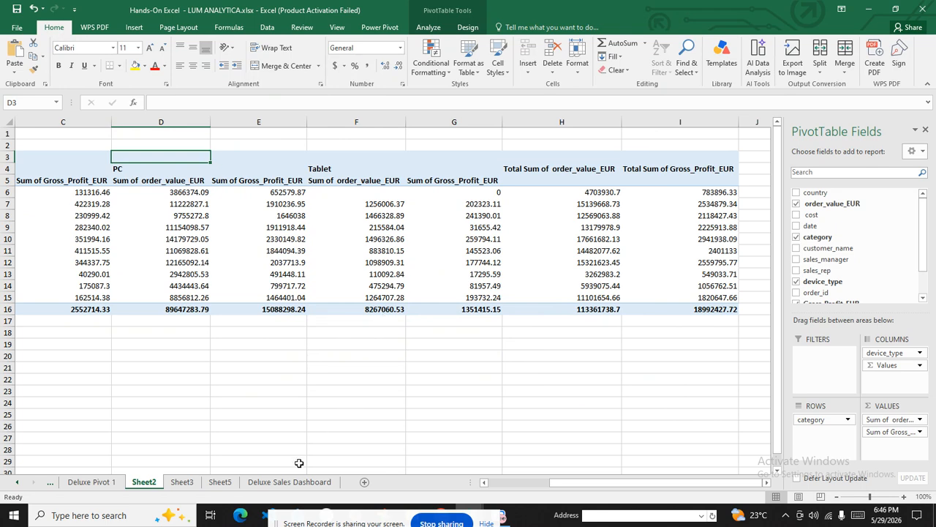
pyautogui.click(285, 482)
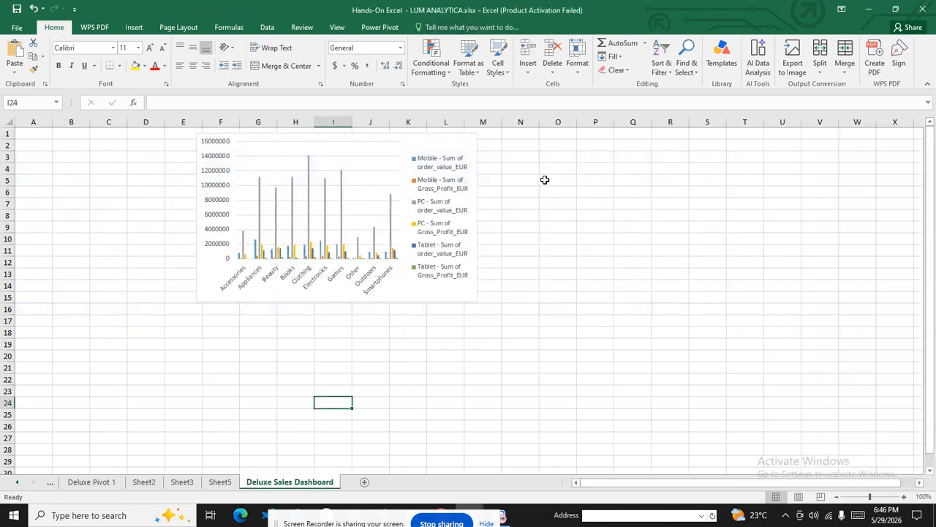
pyautogui.click(545, 181)
pyautogui.click(523, 146)
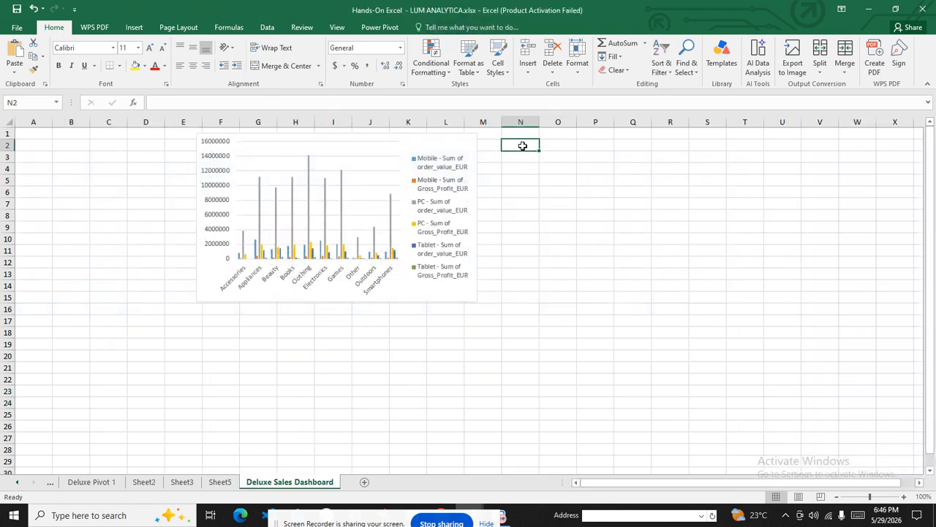
pyautogui.hotkey('ctrl', 'v')
# Step: Hide all field buttons on the line PivotChart on the dashboard
pyautogui.rightClick(582, 150)
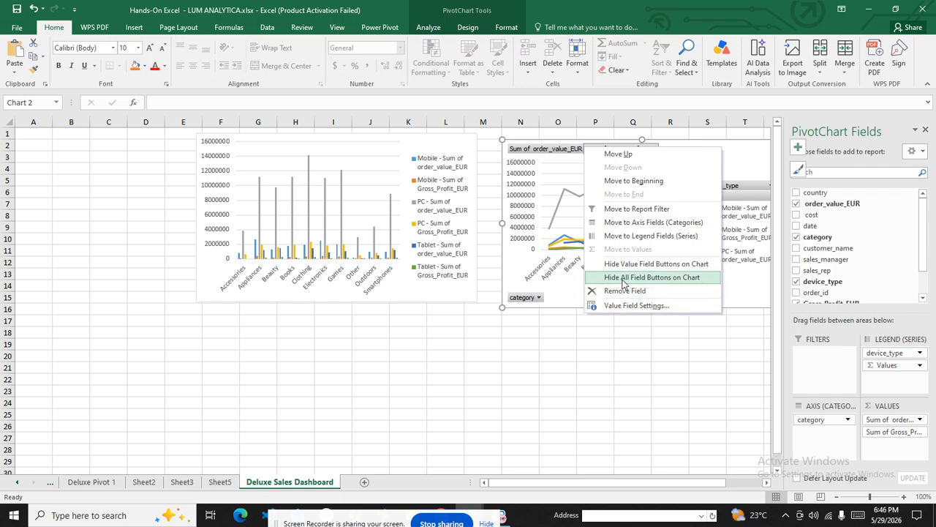
pyautogui.click(623, 278)
pyautogui.click(534, 342)
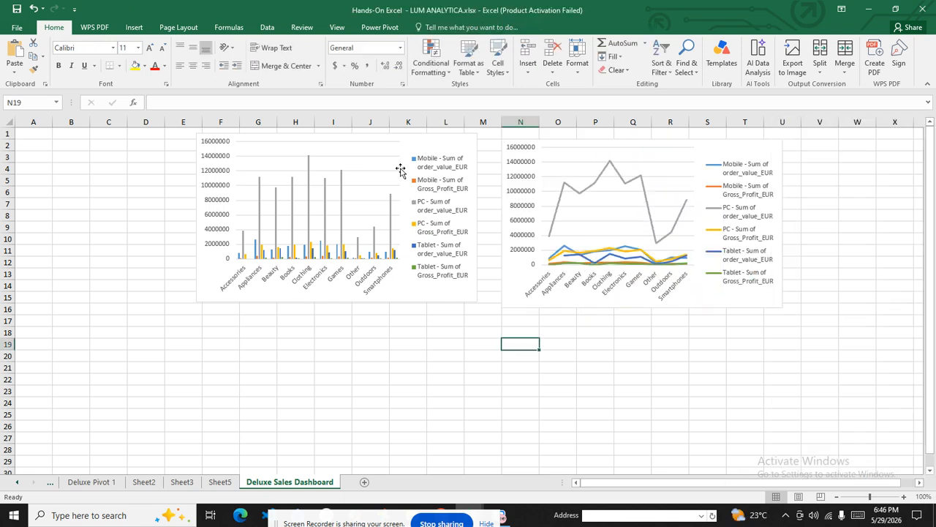
# Step: Arrange the dashboard charts side by side, with the column chart from about column C and the line chart from about column K
pyautogui.click(331, 149)
pyautogui.moveTo(332, 148)
pyautogui.mouseDown()
pyautogui.moveTo(344, 139)
pyautogui.moveTo(328, 145)
pyautogui.mouseUp()
pyautogui.moveTo(429, 146); pyautogui.dragTo(325, 143)
pyautogui.moveTo(525, 143); pyautogui.dragTo(408, 140)
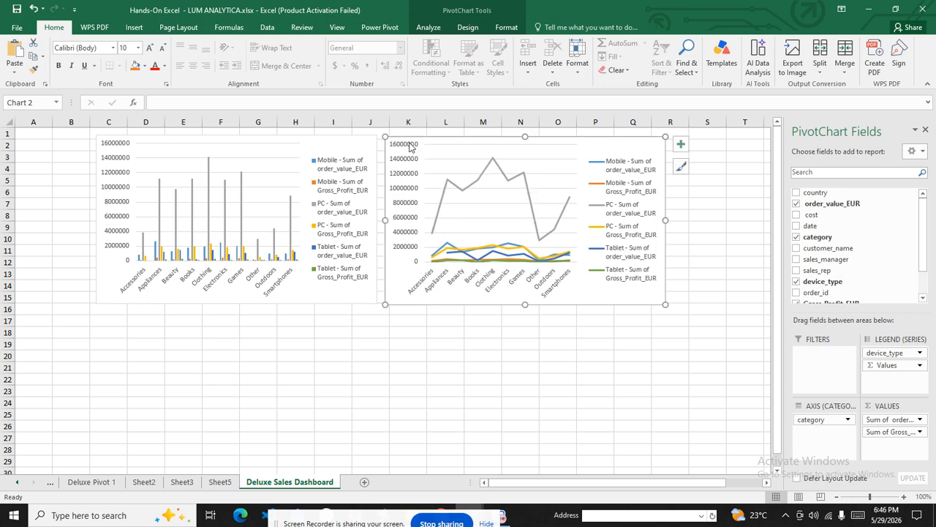
pyautogui.click(358, 377)
# Step: Insert a Pie PivotChart from the category by device_type PivotTable on Sheet2, and cut it from the sheet
pyautogui.click(219, 482)
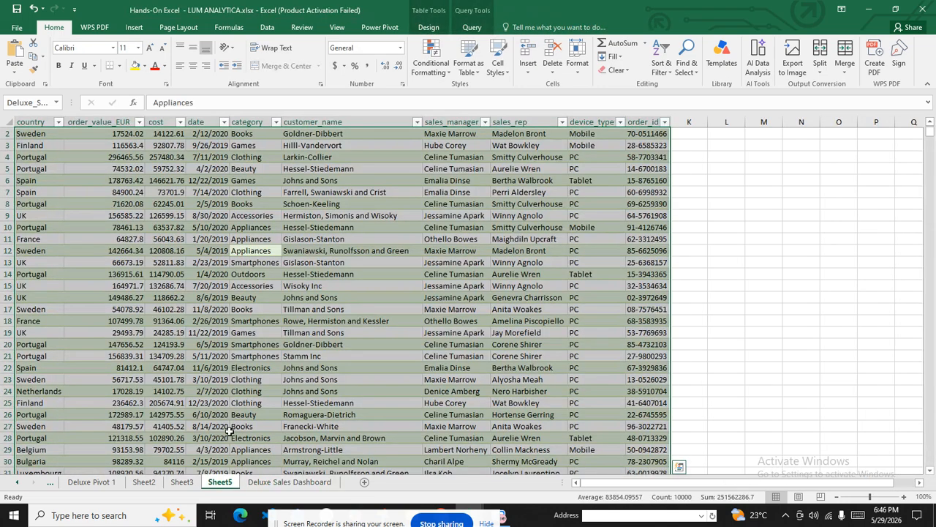
pyautogui.click(181, 481)
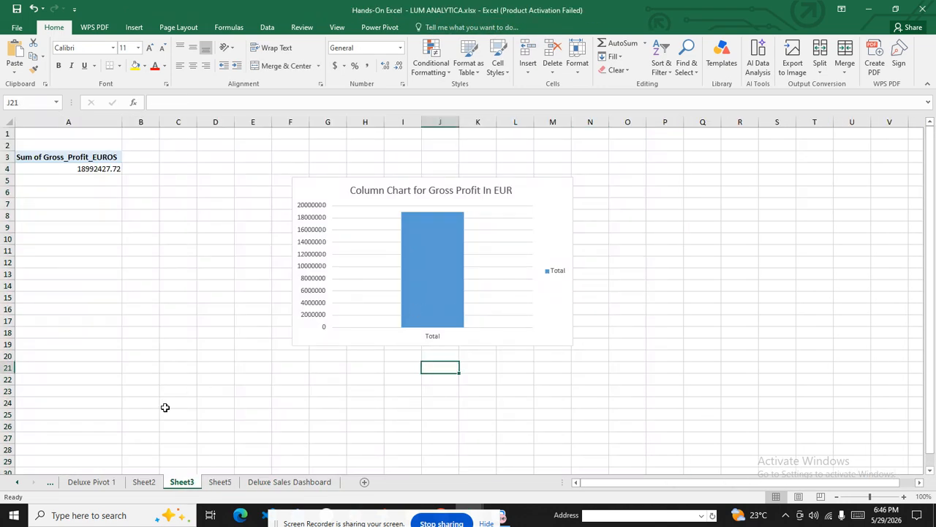
pyautogui.click(149, 481)
pyautogui.click(291, 360)
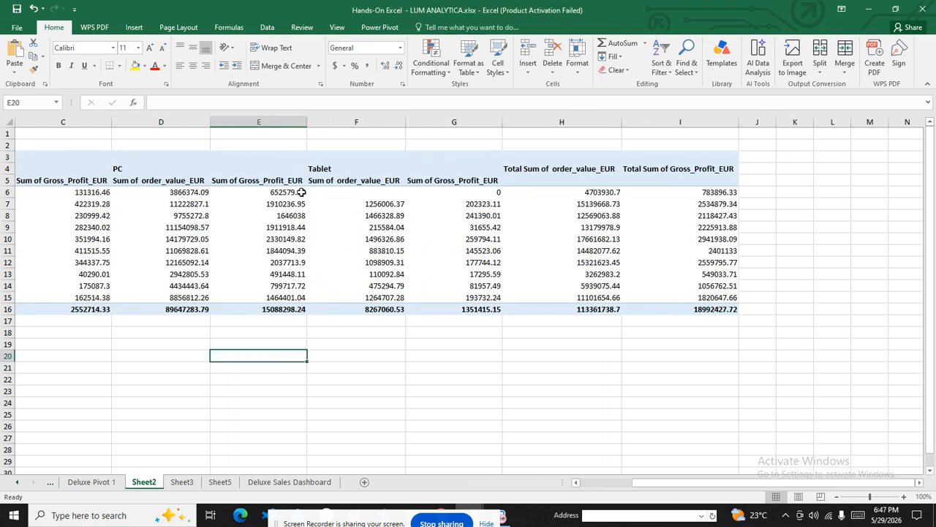
pyautogui.click(278, 173)
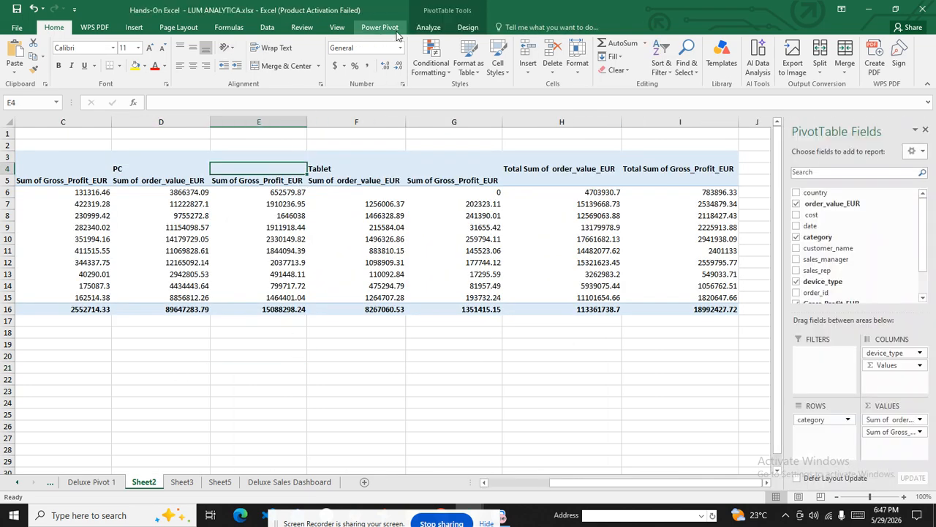
pyautogui.click(428, 27)
pyautogui.click(819, 58)
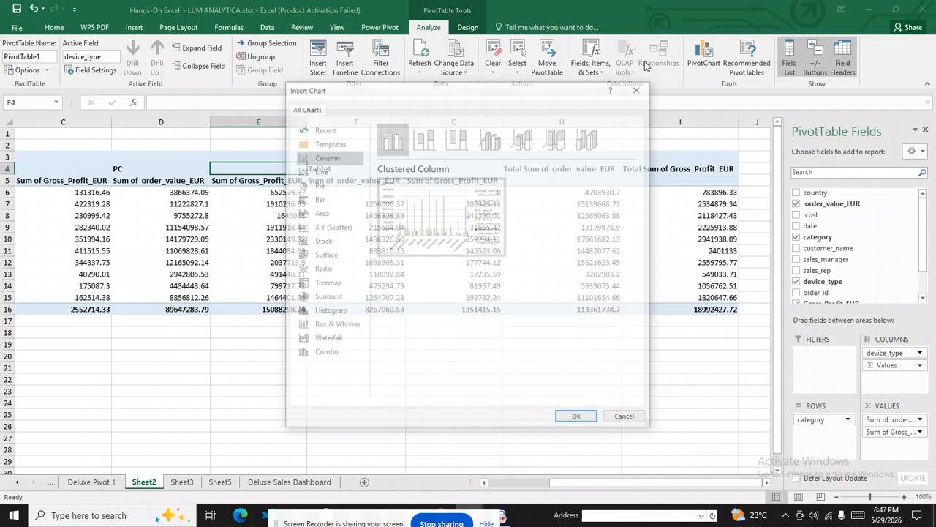
pyautogui.click(319, 184)
pyautogui.moveTo(448, 193)
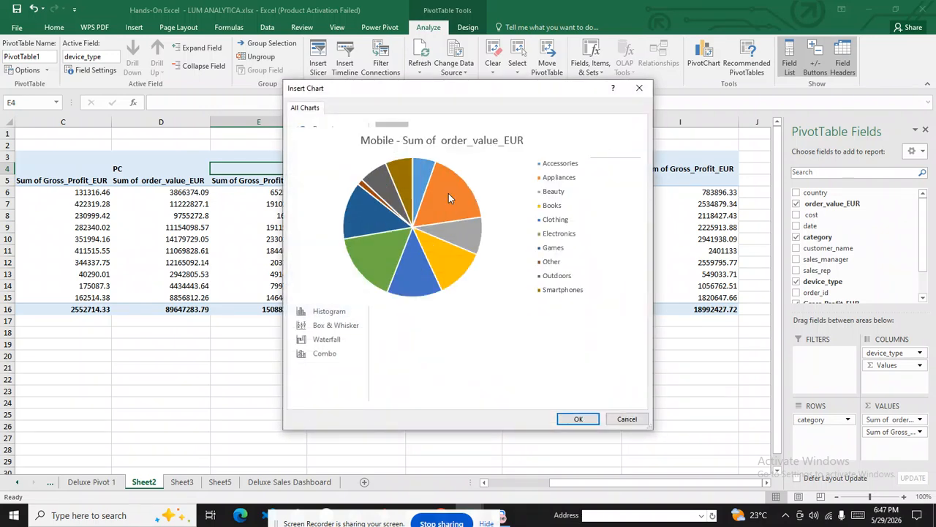
pyautogui.click(578, 418)
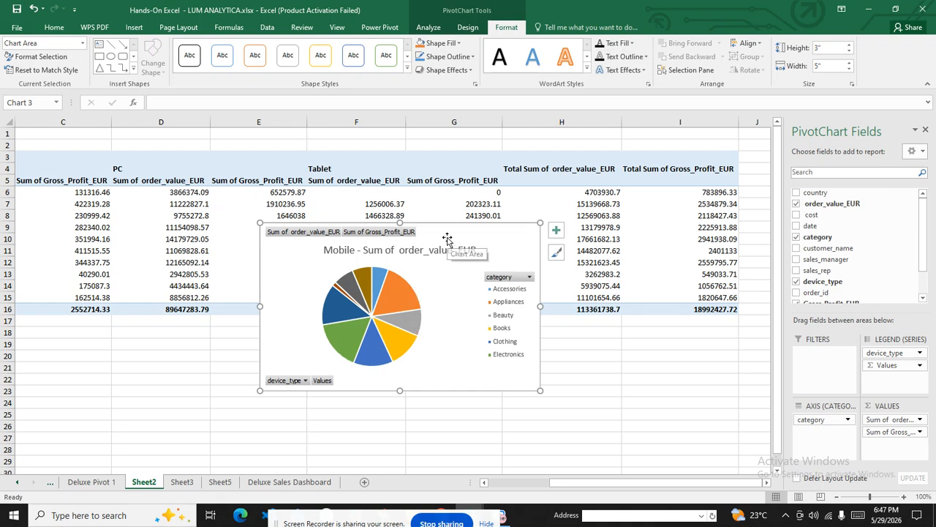
pyautogui.press('Delete')
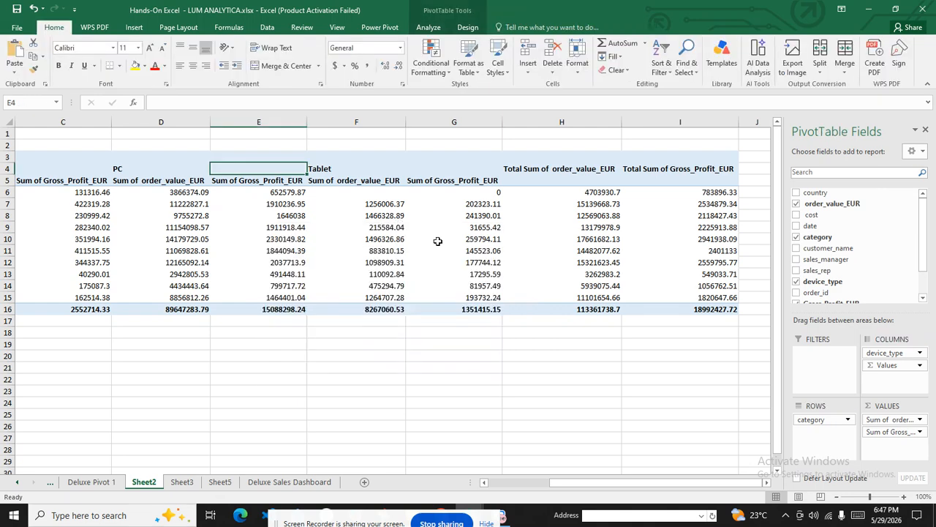
# Step: Paste the cut pie PivotChart at about cell C19 of the Deluxe Sales Dashboard sheet
pyautogui.click(313, 481)
pyautogui.click(174, 355)
pyautogui.click(136, 354)
pyautogui.click(101, 343)
pyautogui.hotkey('ctrl', 'v')
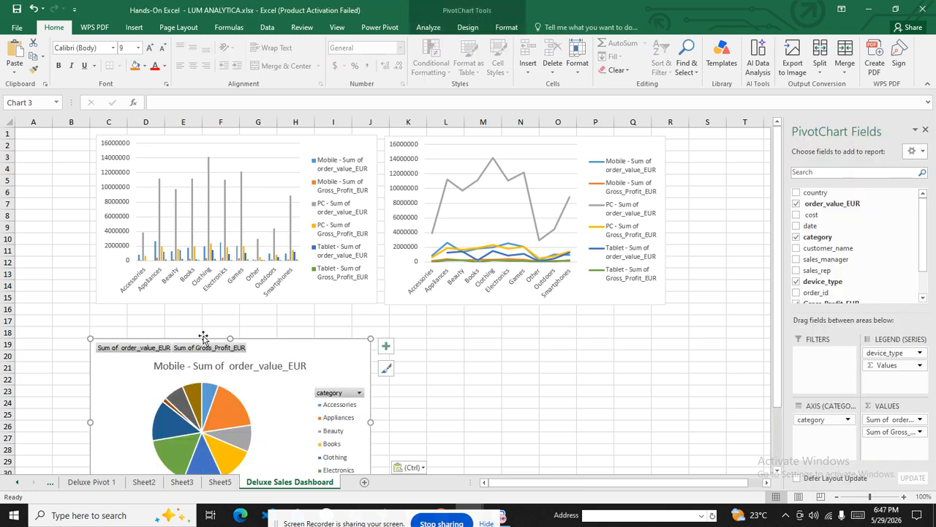
# Step: Move the pie chart up to about row 17 beneath the column chart and hide all its field buttons
pyautogui.scroll(-2, 305, 322)
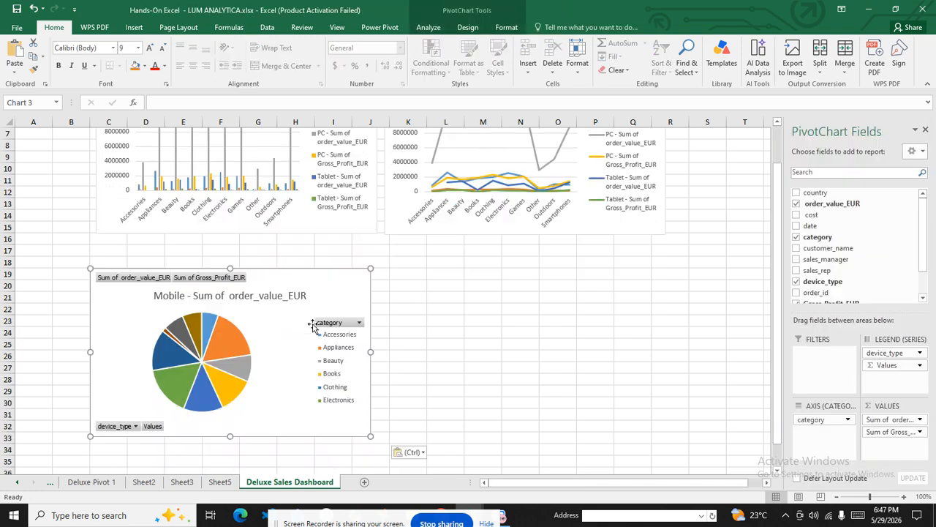
pyautogui.click(476, 322)
pyautogui.click(327, 279)
pyautogui.moveTo(327, 278); pyautogui.dragTo(331, 258)
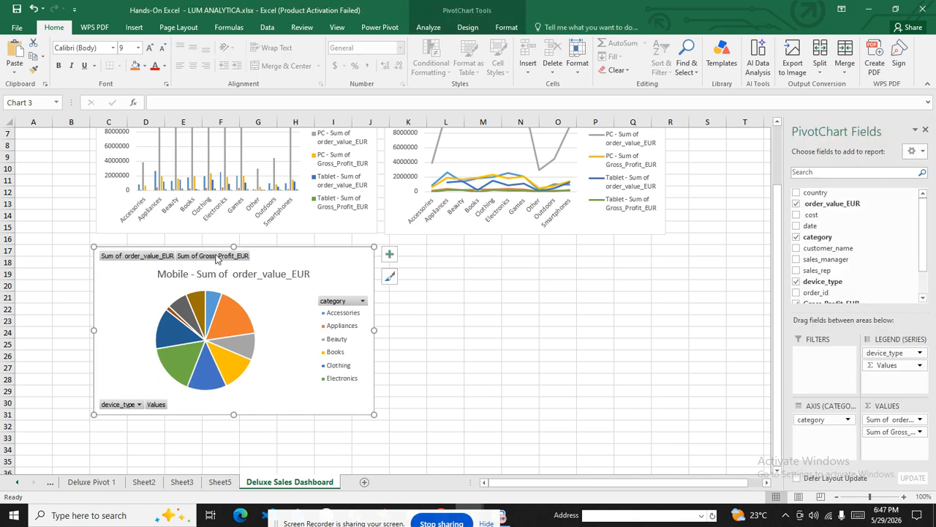
pyautogui.rightClick(216, 258)
pyautogui.click(273, 377)
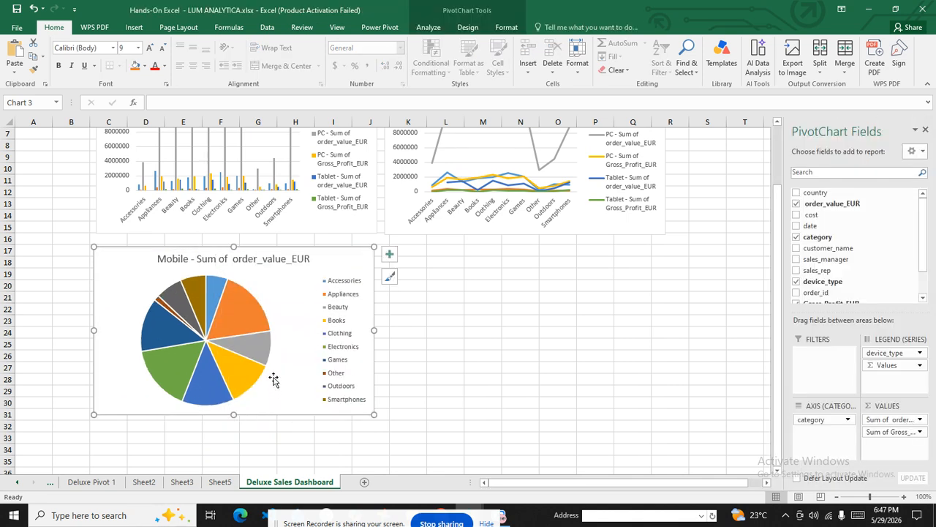
pyautogui.click(521, 331)
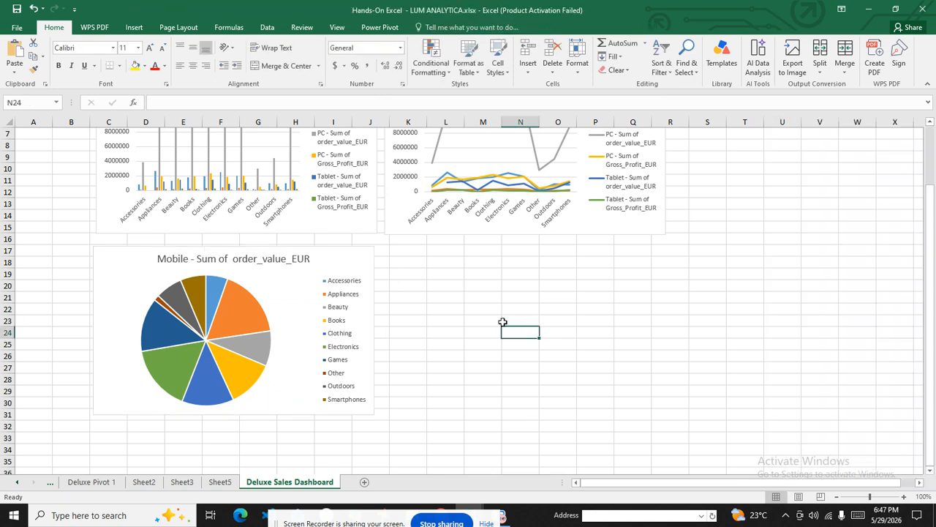
# Step: Change the pie chart's title to "Pie Chart of Sum of Order Values by Device Categories"
pyautogui.doubleClick(282, 261)
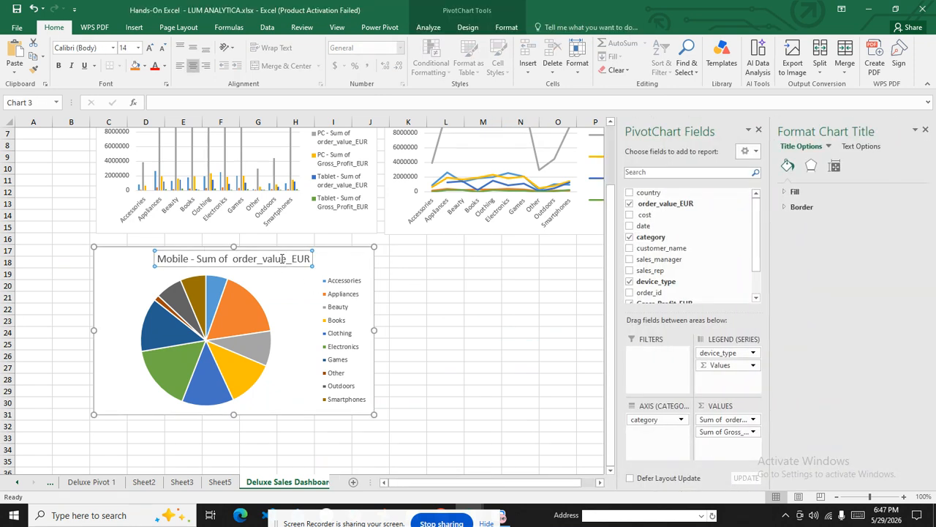
pyautogui.doubleClick(282, 261)
pyautogui.click(292, 262)
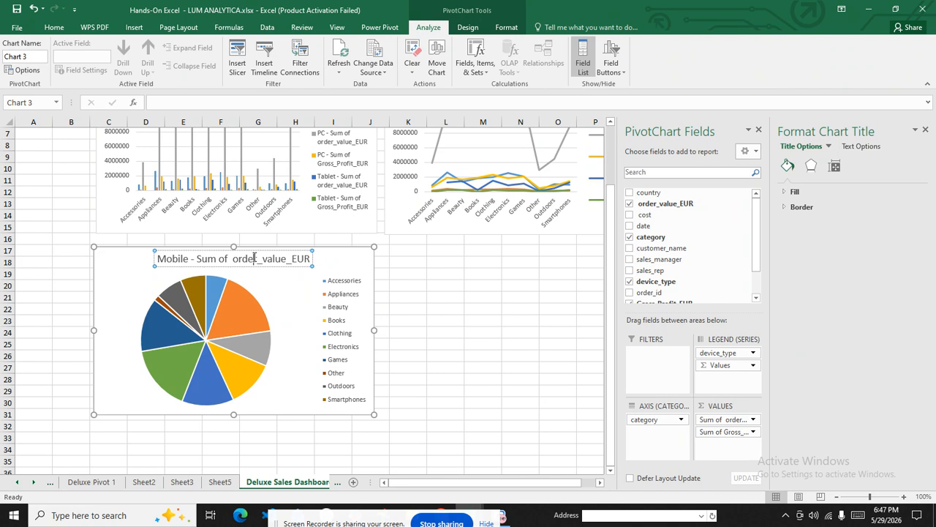
pyautogui.tripleClick(255, 259)
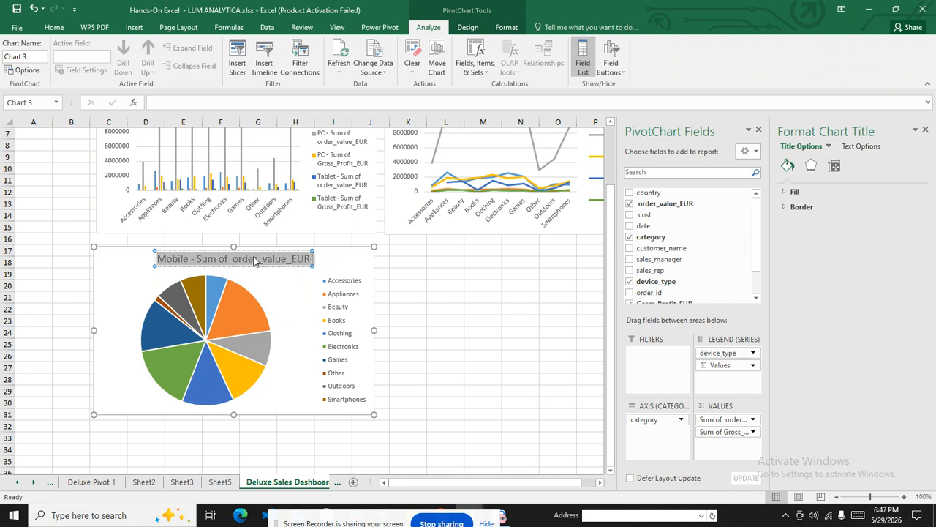
pyautogui.write('Pi')
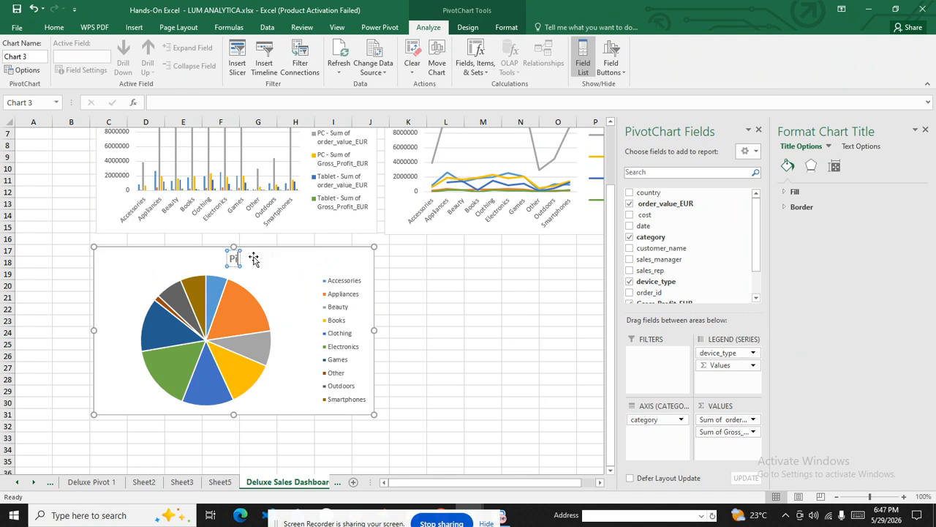
pyautogui.write('e Ch')
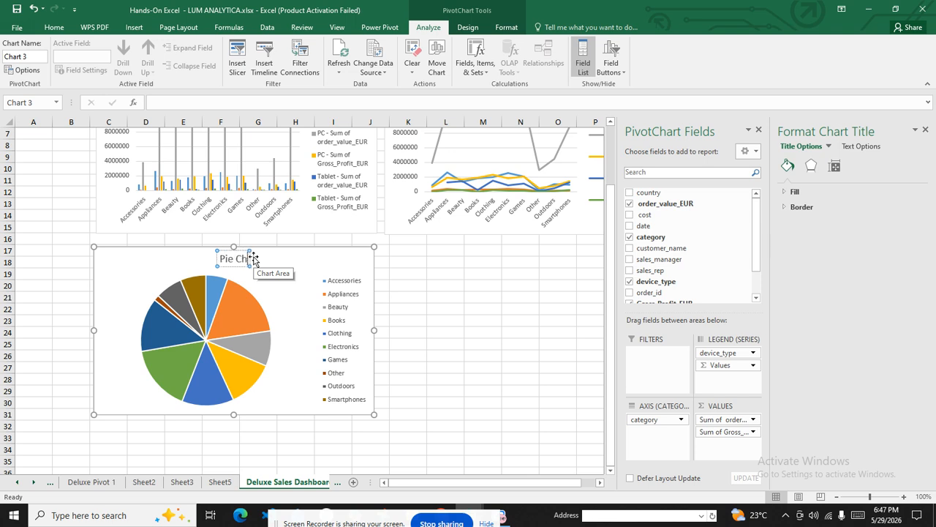
pyautogui.write('art of Su')
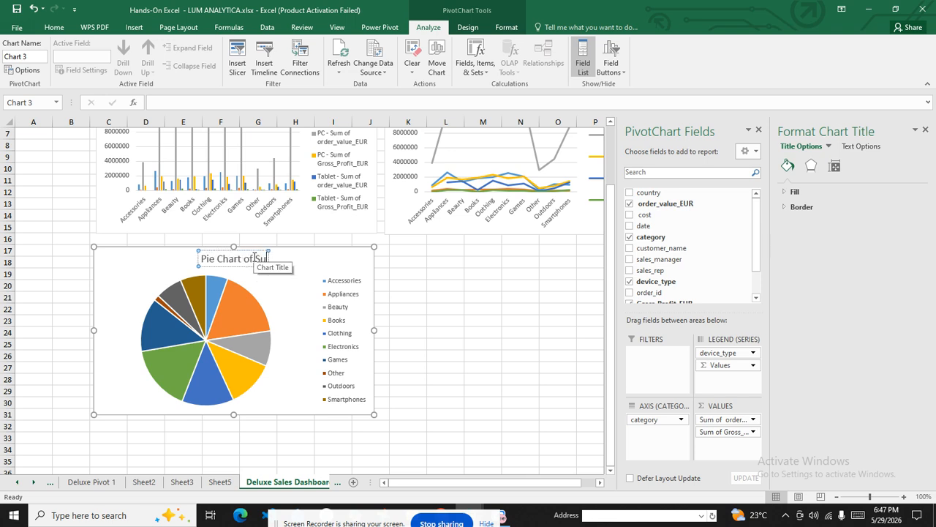
pyautogui.write('m OF oRDER')
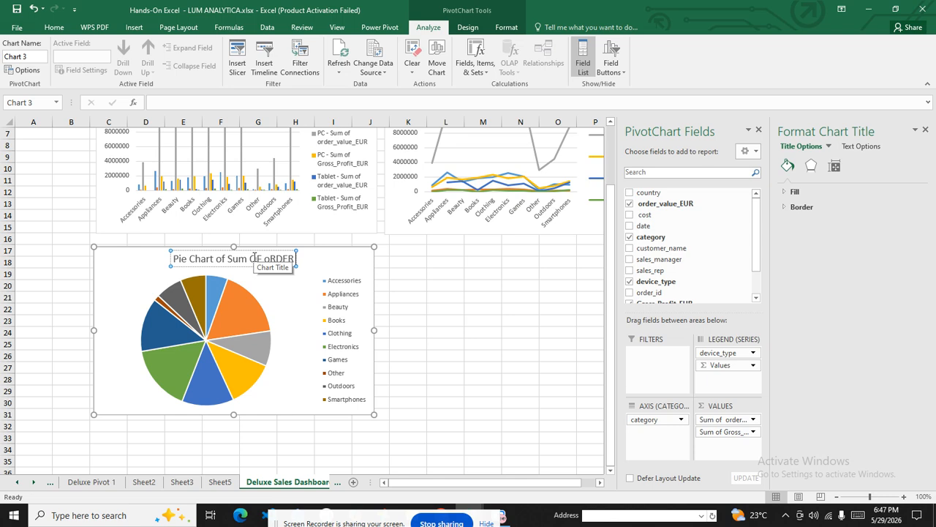
pyautogui.press('BackSpace')
pyautogui.press('BackSpace')
pyautogui.press('BackSpace')
pyautogui.press('BackSpace')
pyautogui.press('BackSpace')
pyautogui.press('BackSpace')
pyautogui.press('BackSpace')
pyautogui.press('BackSpace')
pyautogui.press('BackSpace')
pyautogui.press('BackSpace')
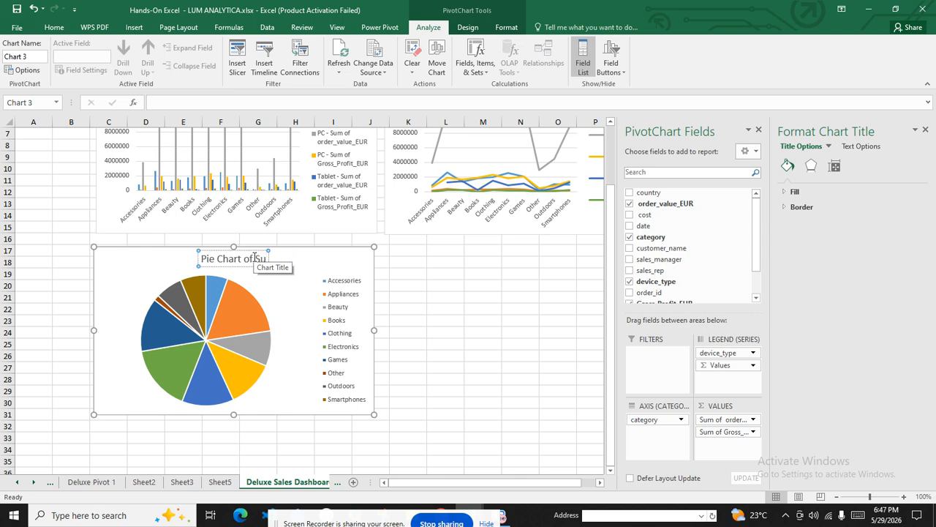
pyautogui.write('m of')
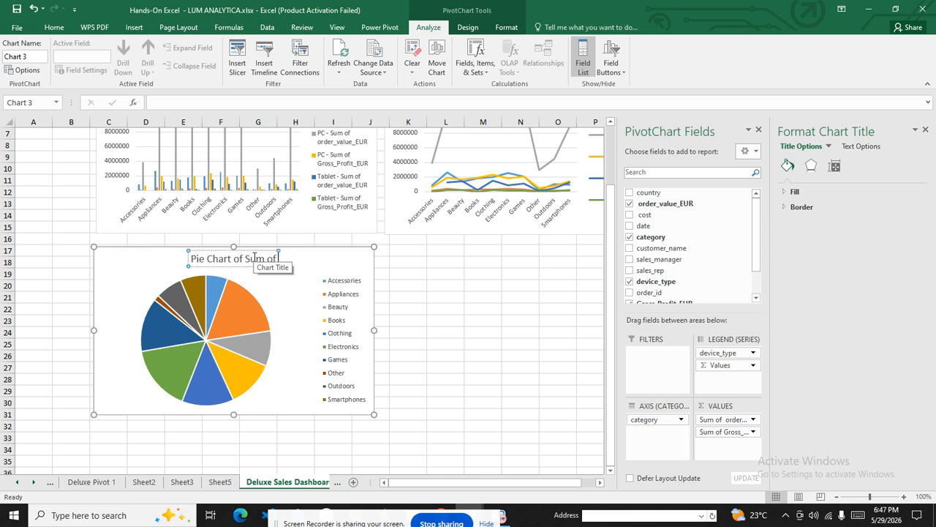
pyautogui.write(' Order Val')
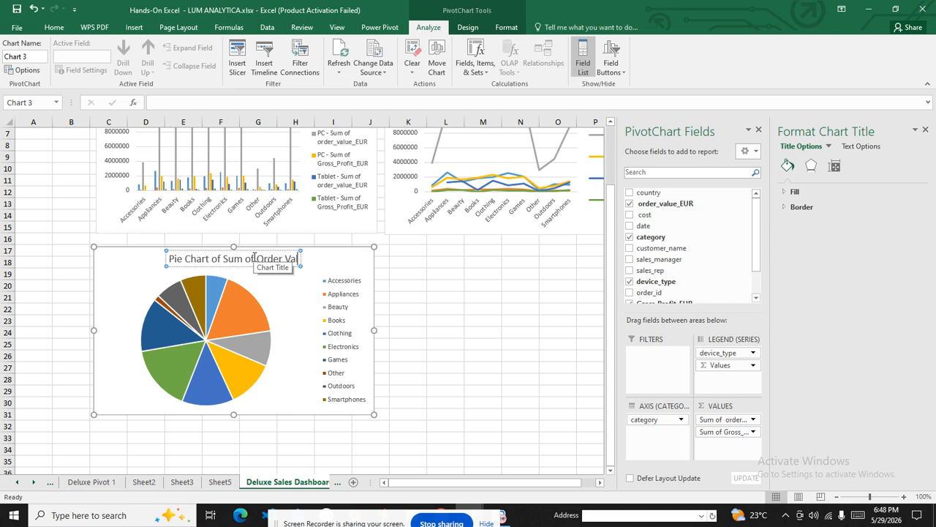
pyautogui.write('ues Per')
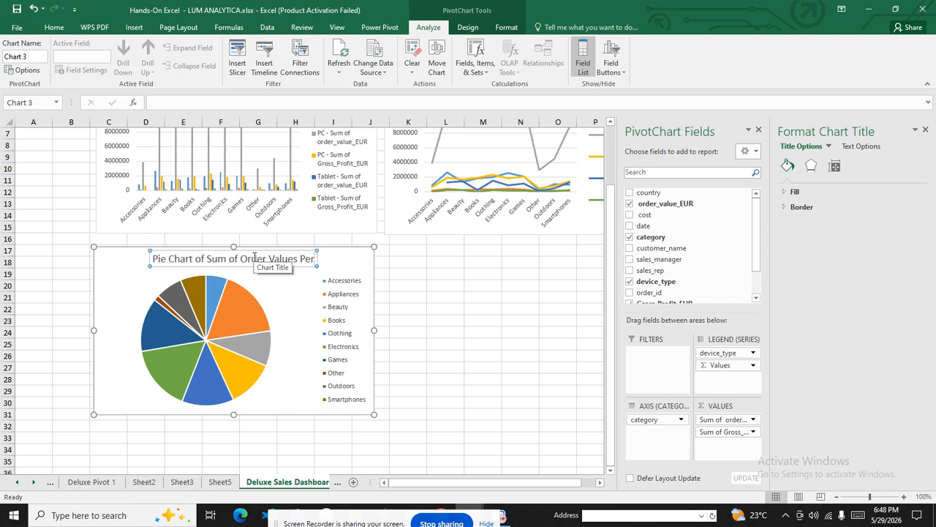
pyautogui.press('BackSpace')
pyautogui.press('BackSpace')
pyautogui.press('BackSpace')
pyautogui.press('BackSpace')
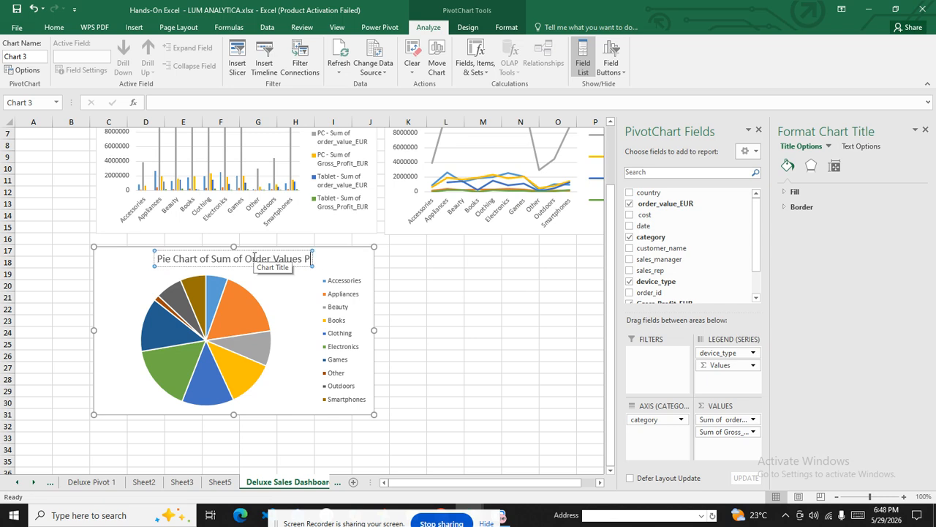
pyautogui.write('by')
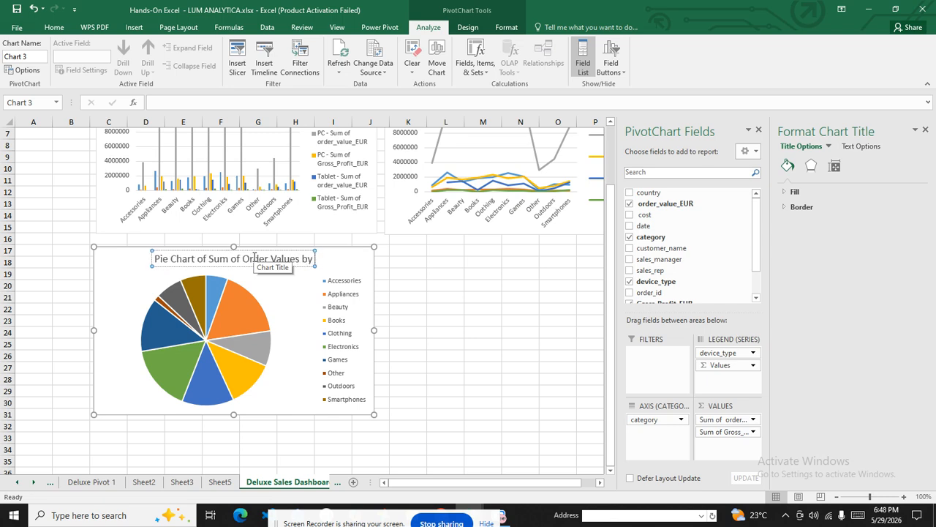
pyautogui.write(' Devi')
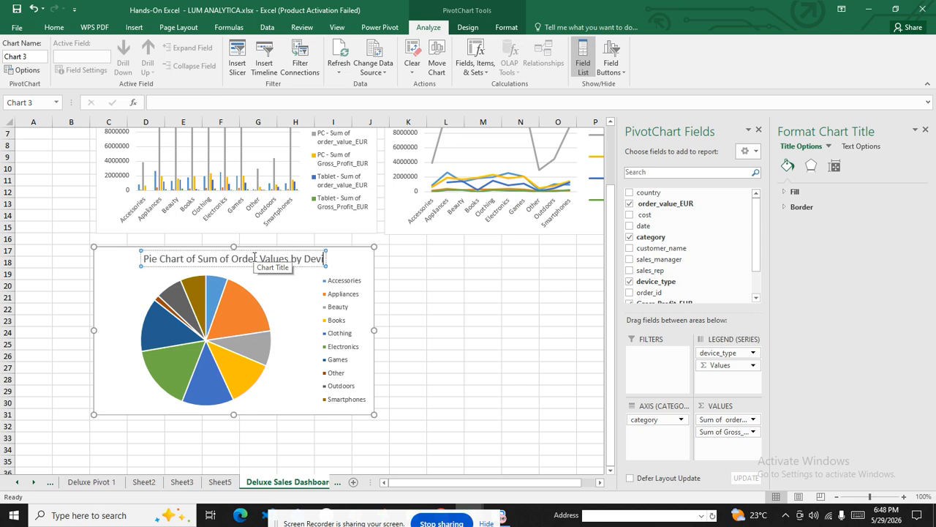
pyautogui.write('ce Ca')
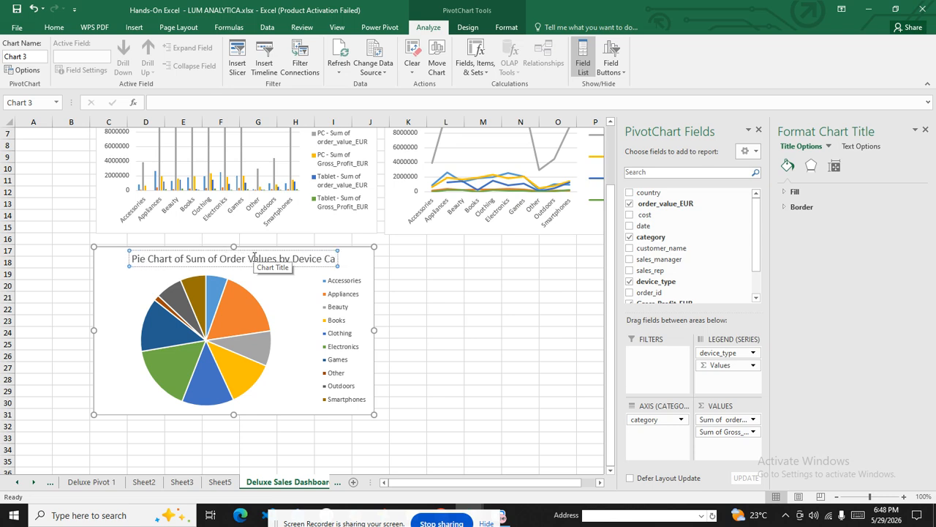
pyautogui.write('te')
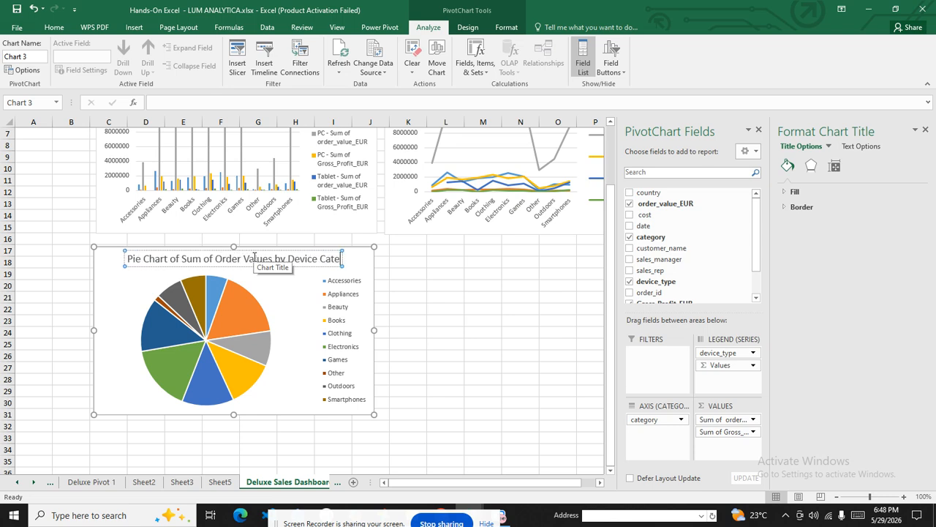
pyautogui.write('gorie')
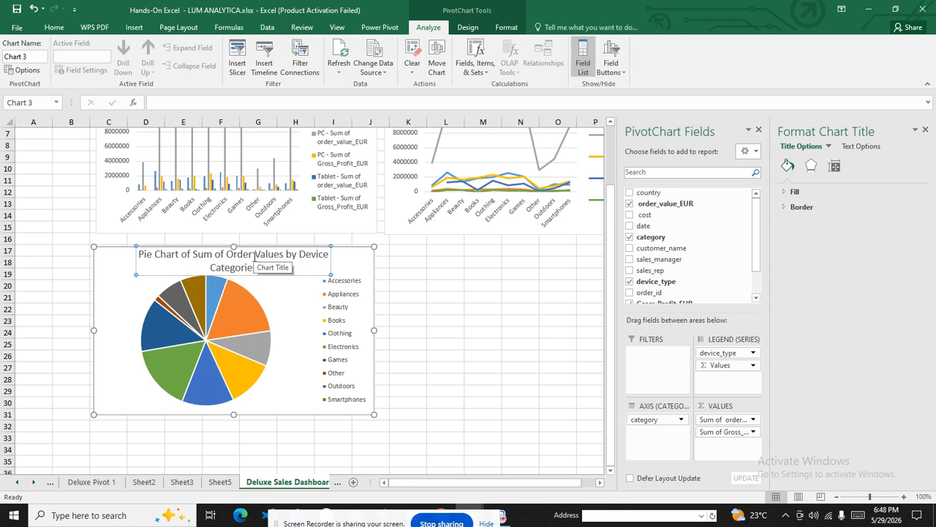
pyautogui.write('s')
pyautogui.click(435, 266)
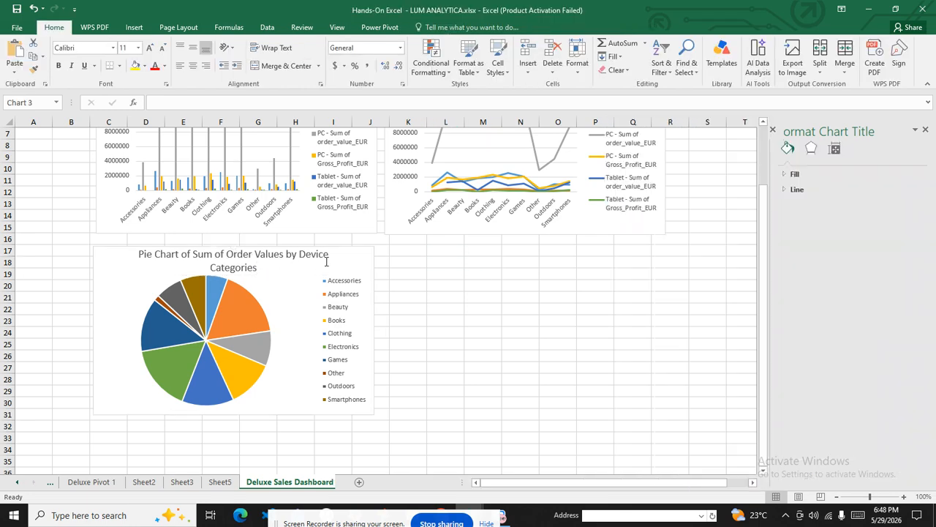
# Step: Format the pie chart's title text as 12 pt bold
pyautogui.click(332, 266)
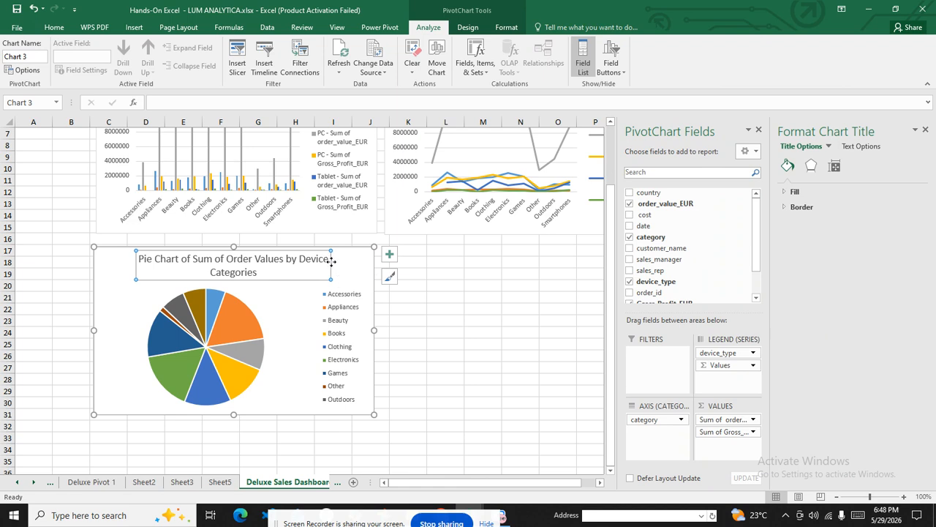
pyautogui.moveTo(331, 262); pyautogui.dragTo(338, 262)
pyautogui.click(297, 263)
pyautogui.tripleClick(288, 273)
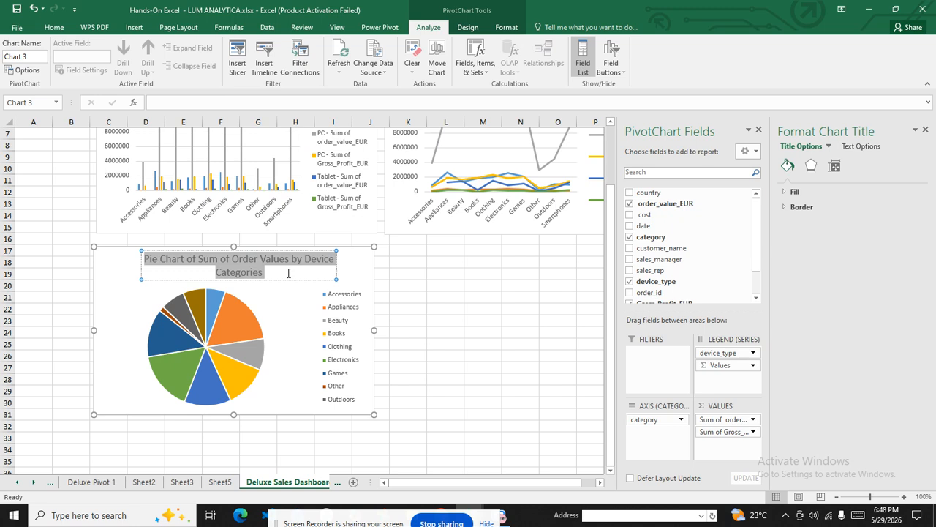
pyautogui.click(64, 29)
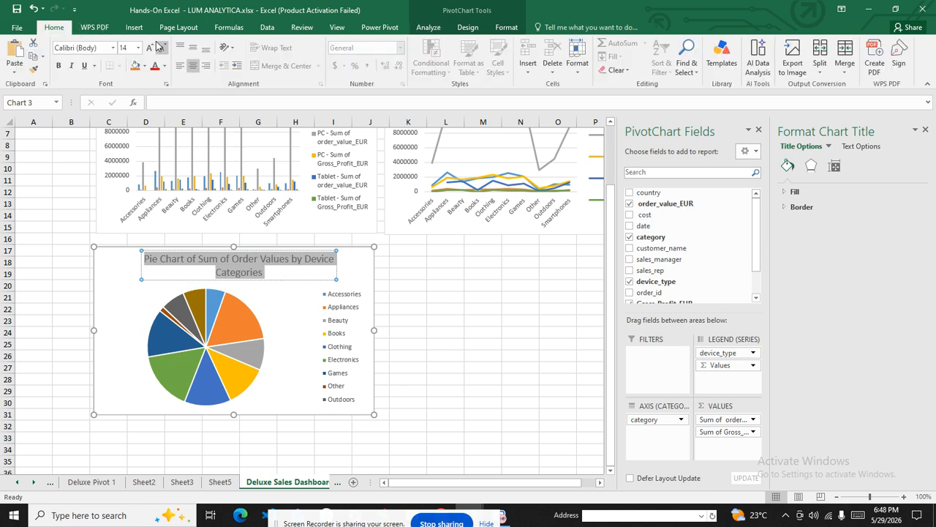
pyautogui.click(163, 50)
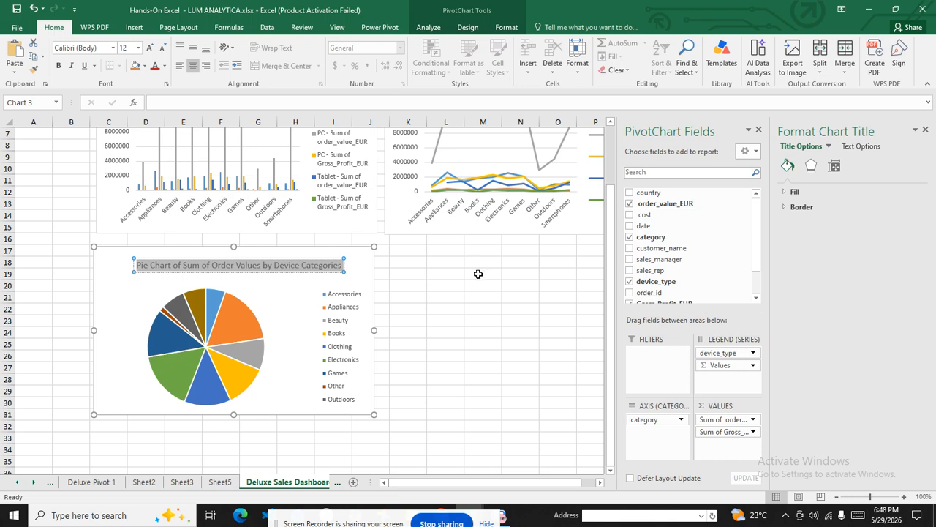
pyautogui.click(448, 333)
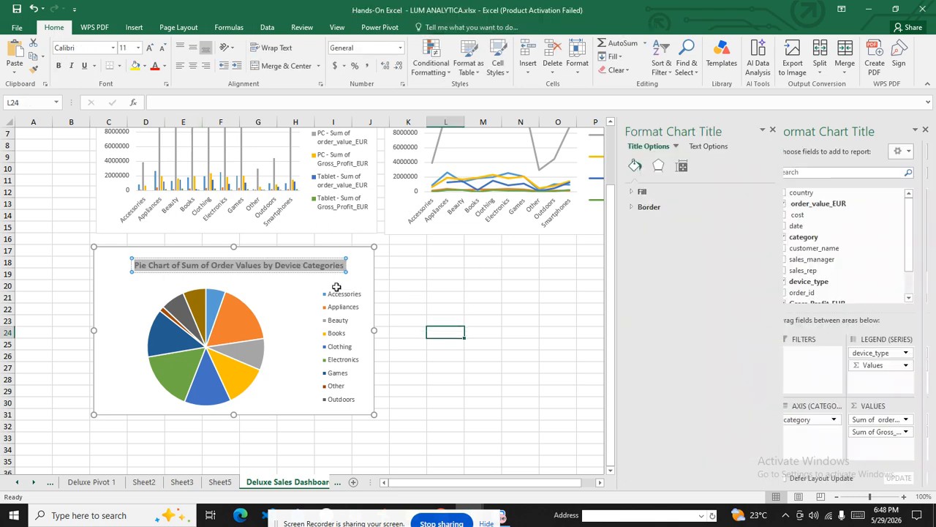
# Step: Move the pie chart's title slightly up and to the right, closer to the chart's upper edge
pyautogui.moveTo(308, 271); pyautogui.dragTo(317, 264)
pyautogui.click(458, 294)
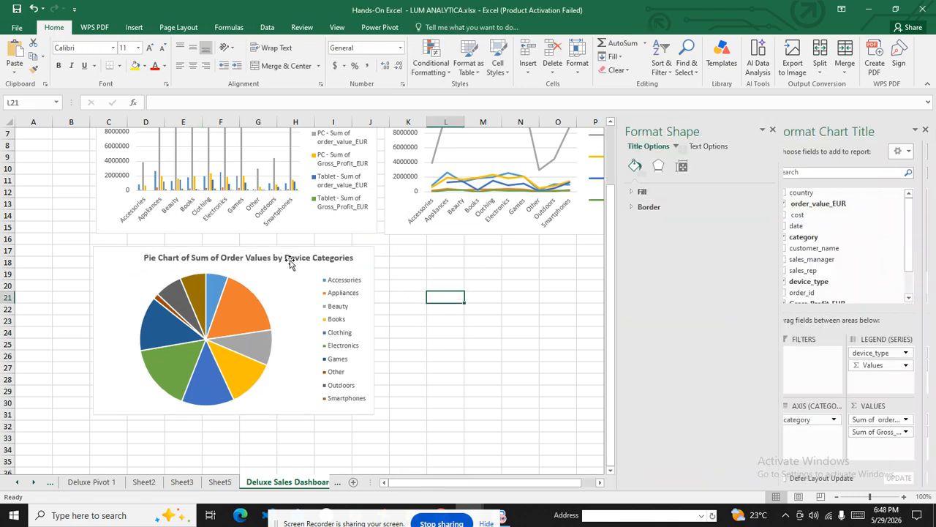
pyautogui.click(290, 261)
pyautogui.click(516, 309)
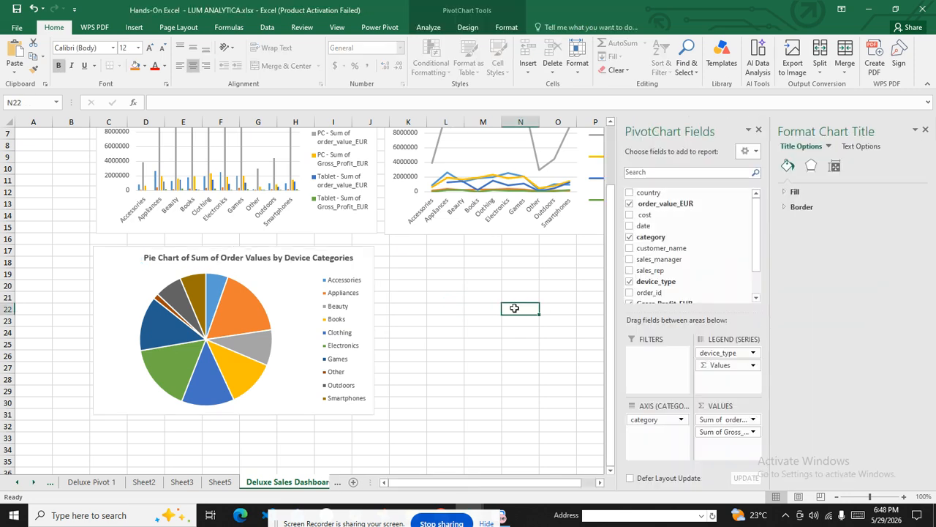
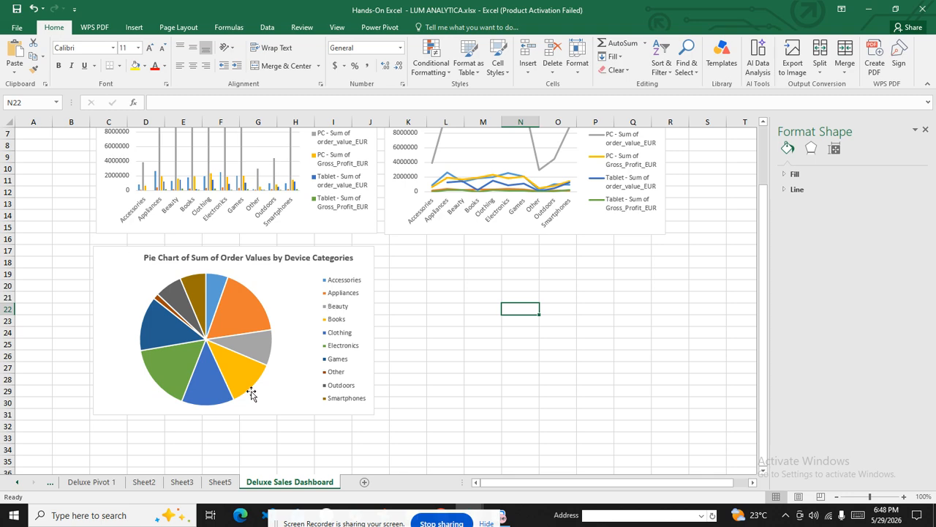
# Step: Insert a Clustered Column - Line combo PivotChart from the category by device type PivotTable on Sheet2
pyautogui.click(209, 480)
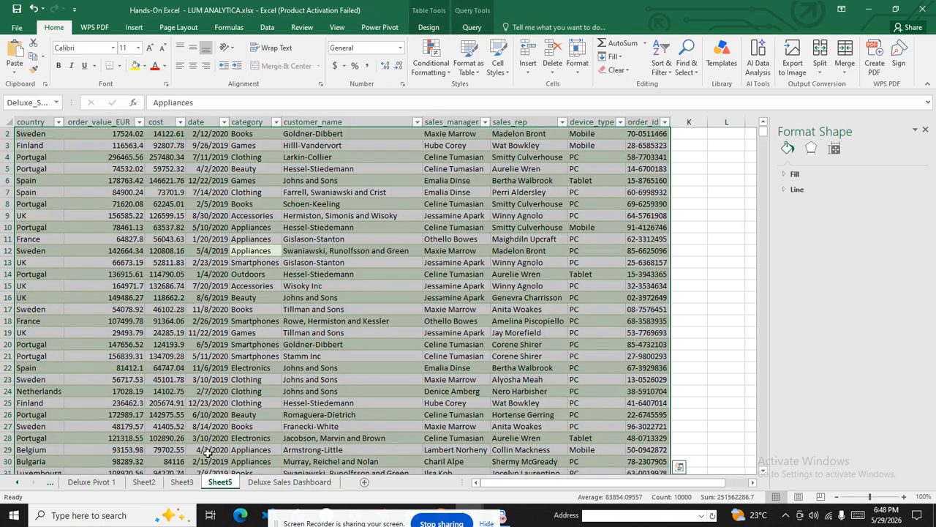
pyautogui.click(182, 482)
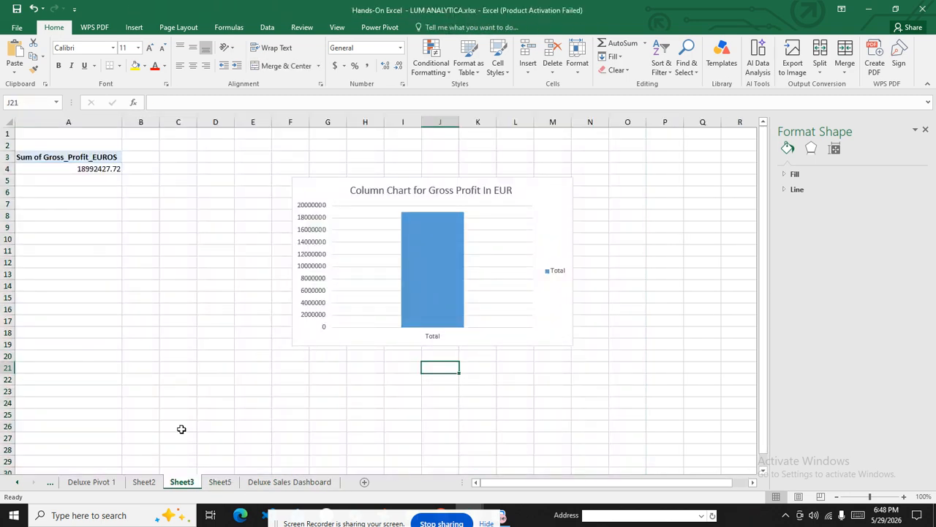
pyautogui.click(145, 482)
pyautogui.click(327, 321)
pyautogui.click(282, 159)
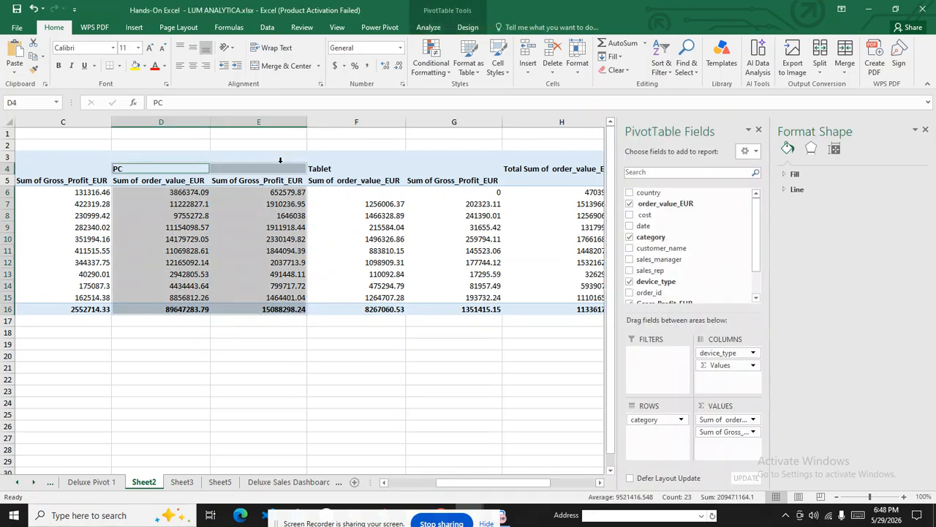
pyautogui.click(494, 308)
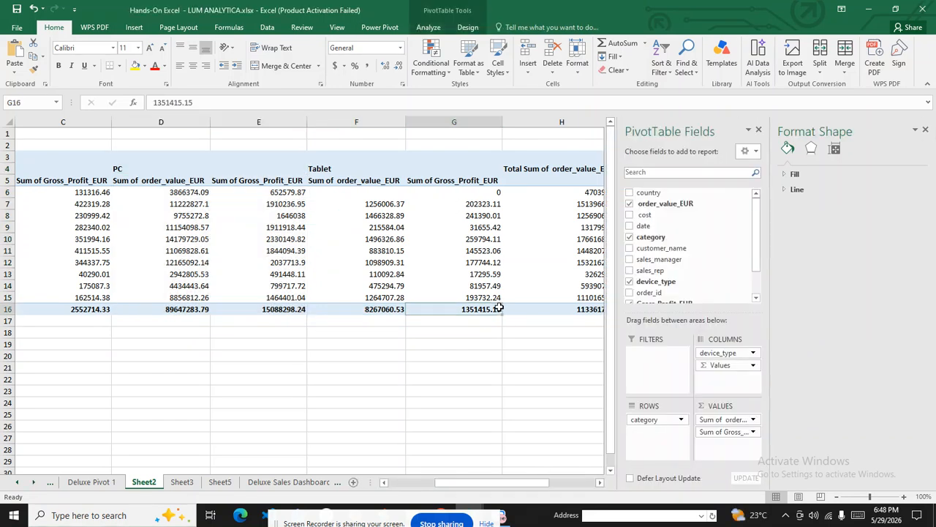
pyautogui.click(219, 170)
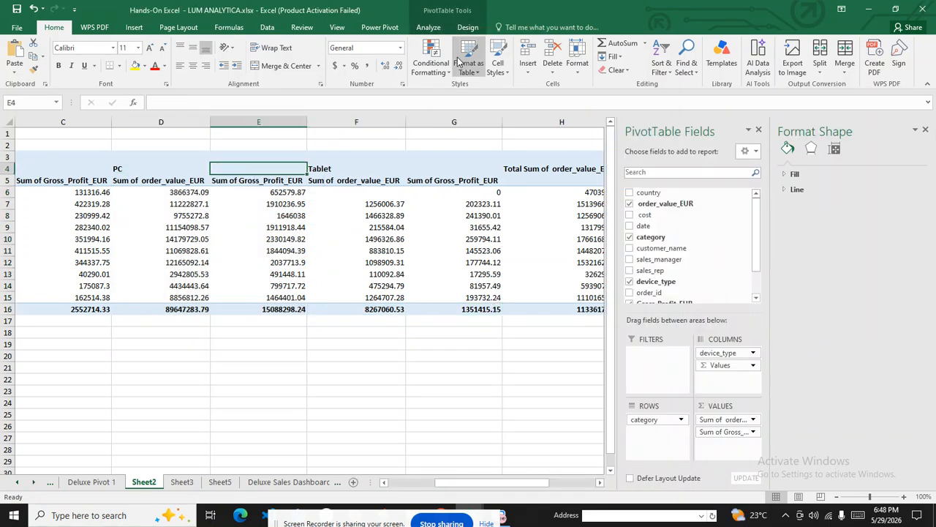
pyautogui.click(431, 34)
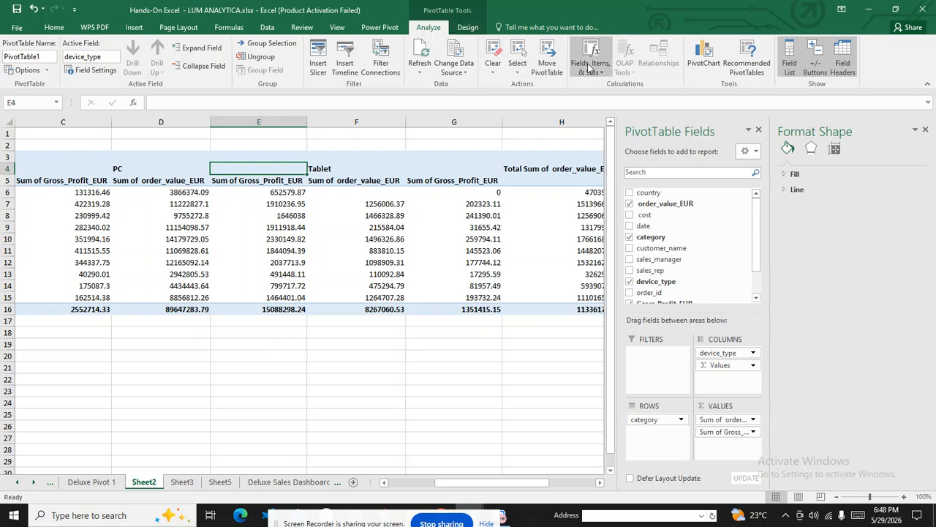
pyautogui.click(712, 62)
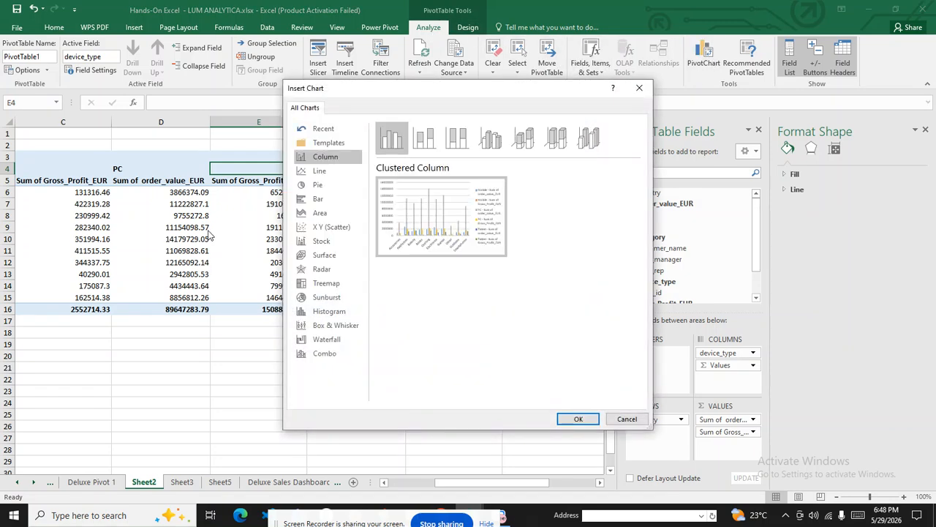
pyautogui.click(346, 229)
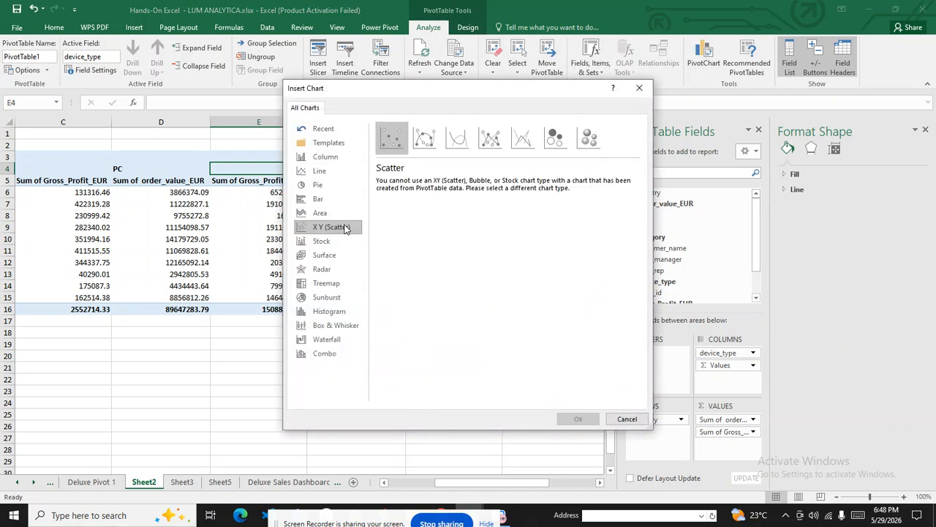
pyautogui.click(327, 217)
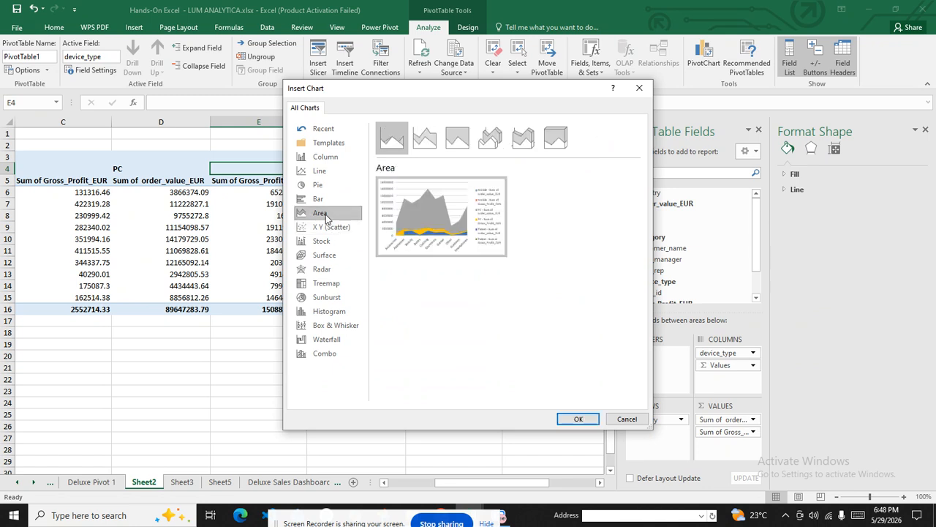
pyautogui.click(329, 257)
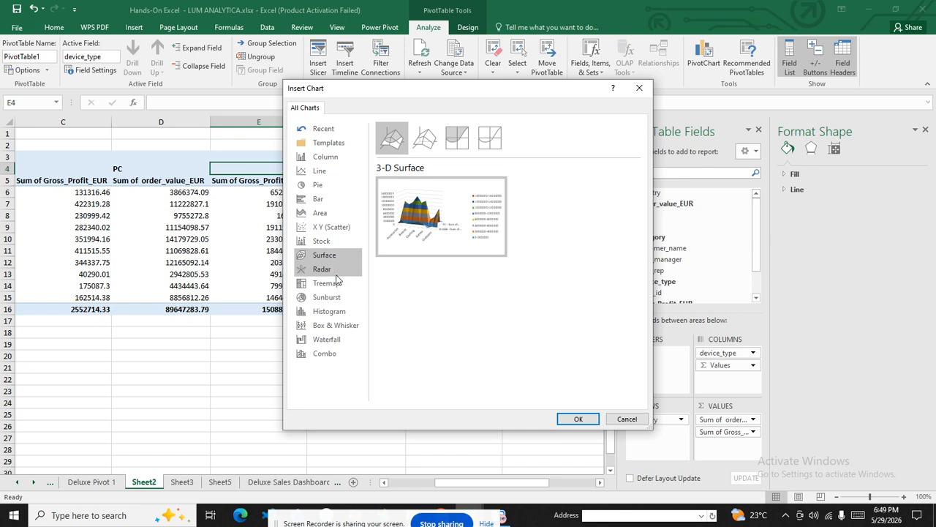
pyautogui.click(336, 312)
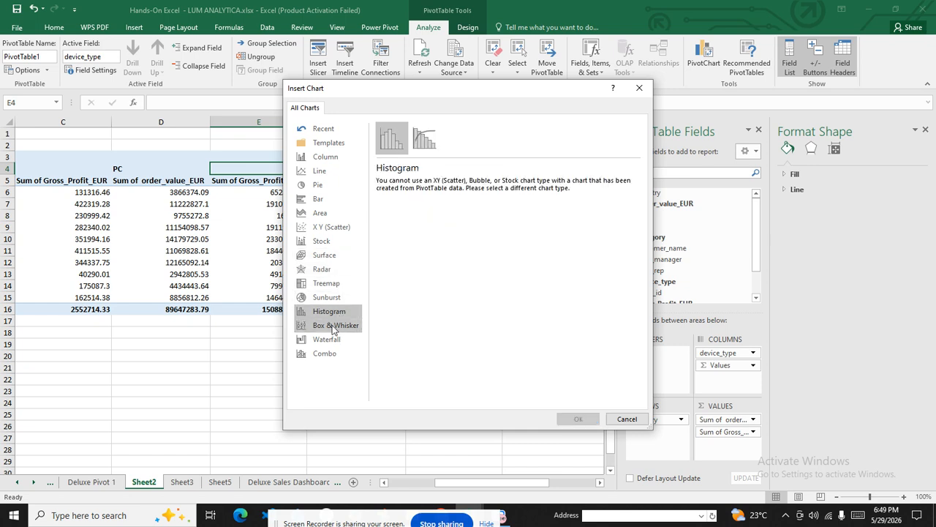
pyautogui.click(337, 324)
pyautogui.click(330, 341)
pyautogui.click(327, 354)
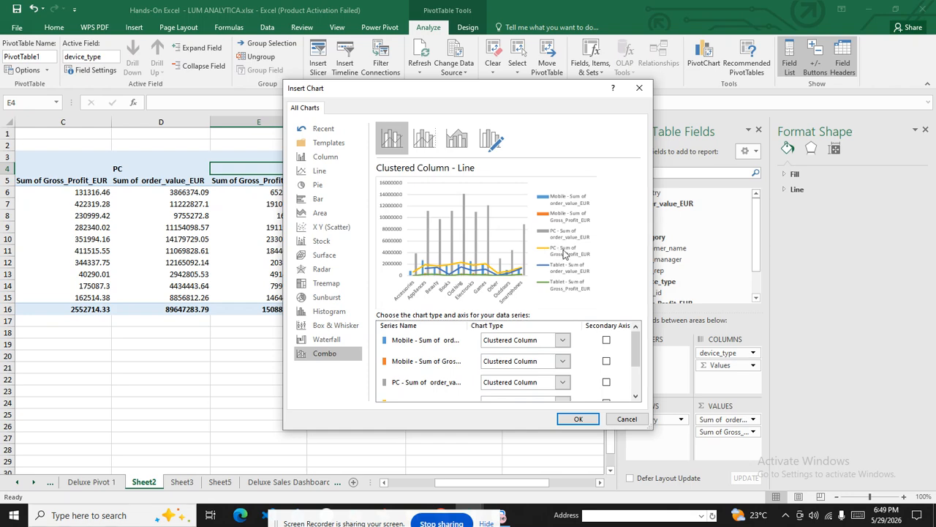
pyautogui.click(579, 423)
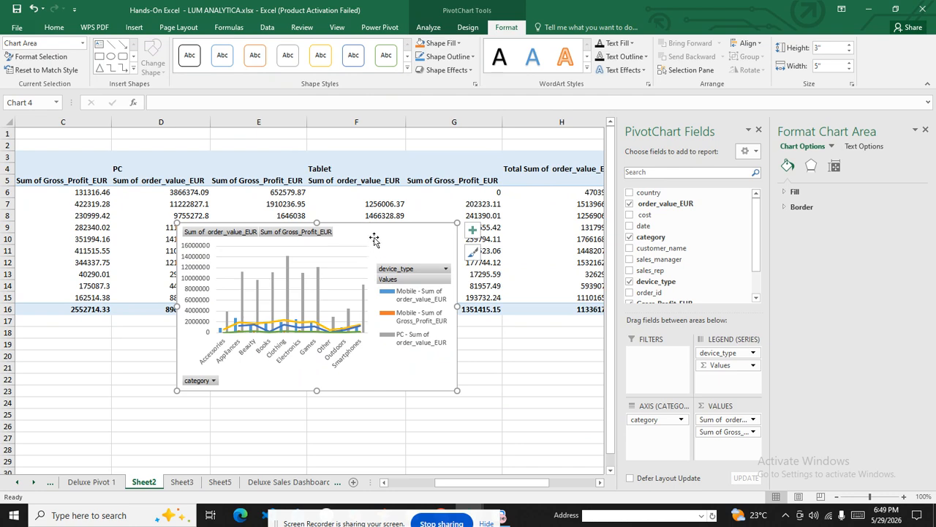
# Step: Move the combo PivotChart from Sheet2 to the Deluxe Sales Dashboard sheet, beside the pie chart at about row 17
pyautogui.press('Delete')
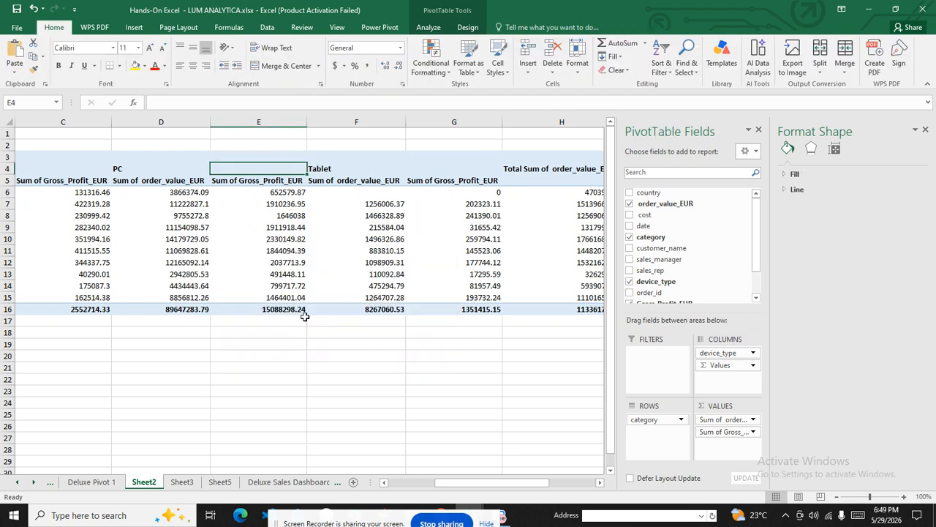
pyautogui.click(295, 482)
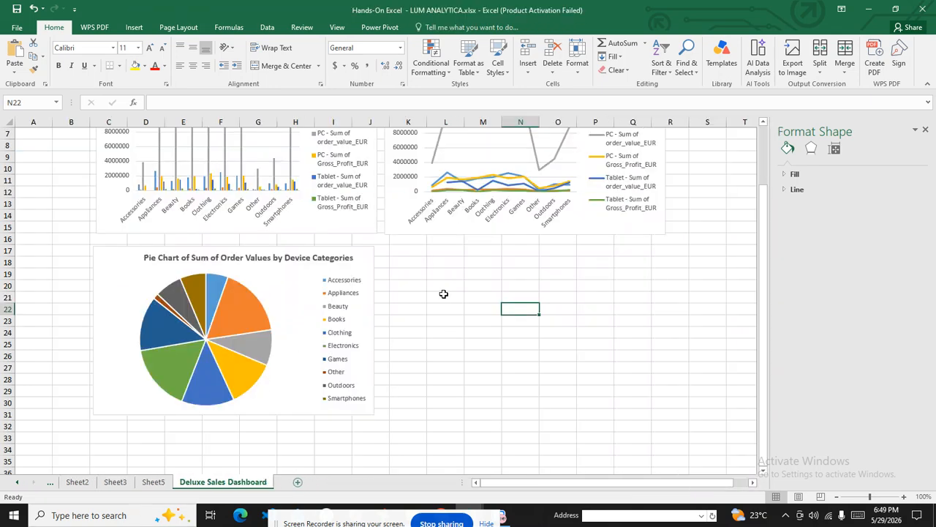
pyautogui.click(417, 263)
pyautogui.hotkey('ctrl', 'v')
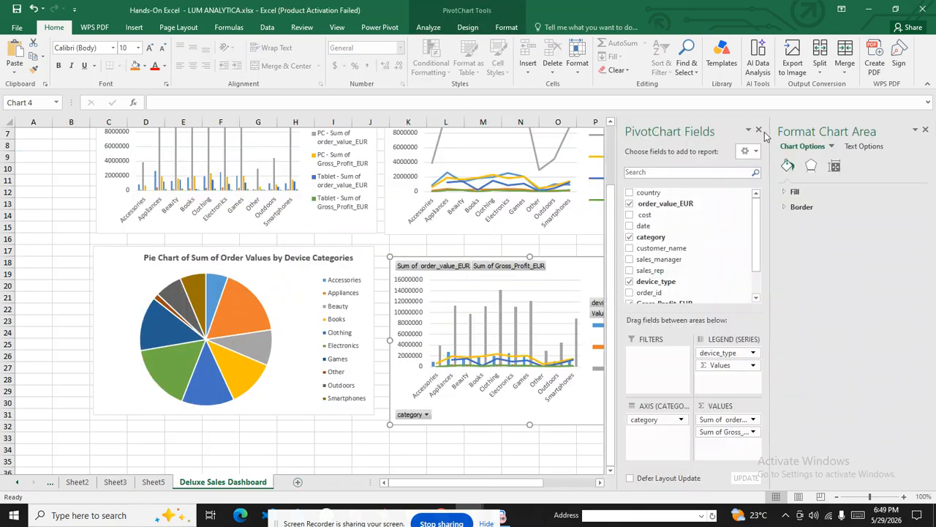
pyautogui.click(759, 130)
pyautogui.moveTo(586, 257); pyautogui.dragTo(581, 253)
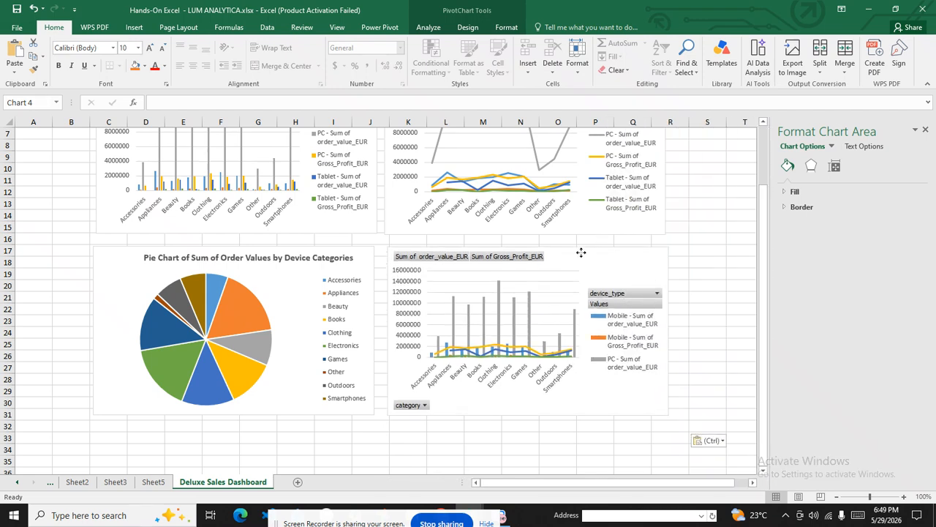
pyautogui.click(581, 252)
# Step: Hide all field buttons on the combo chart on the dashboard
pyautogui.click(524, 259)
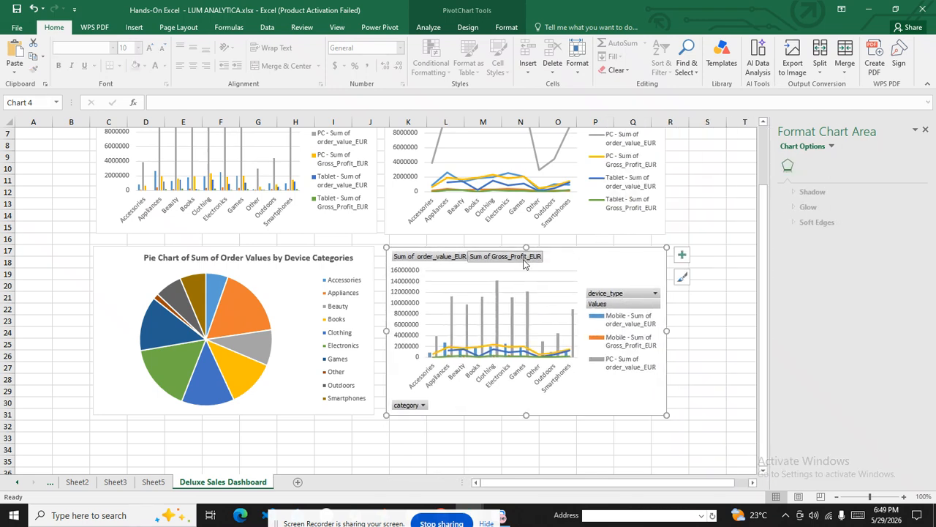
pyautogui.rightClick(451, 257)
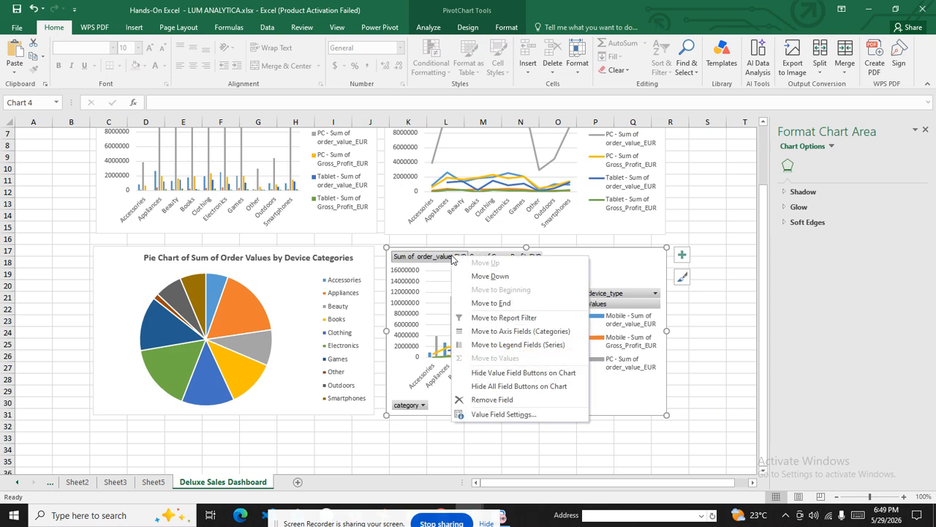
pyautogui.click(512, 385)
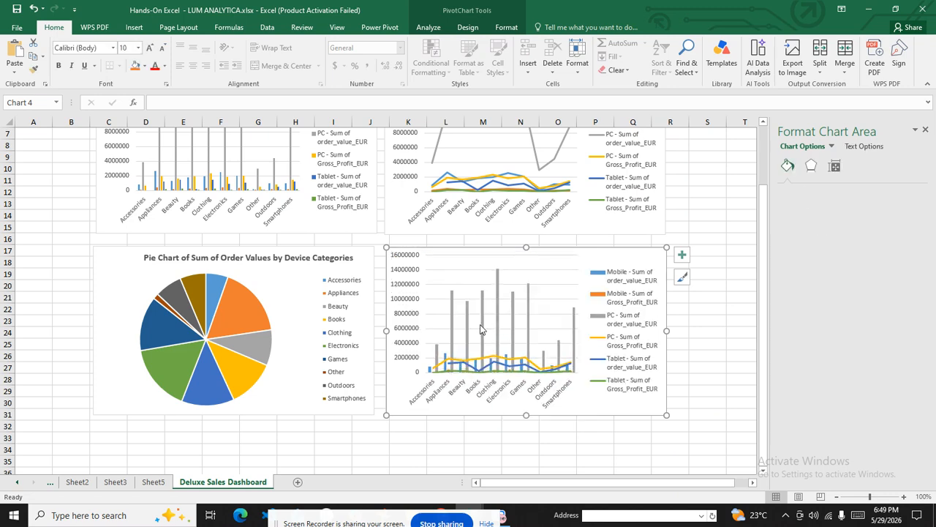
pyautogui.click(471, 459)
pyautogui.scroll(2, 427, 229)
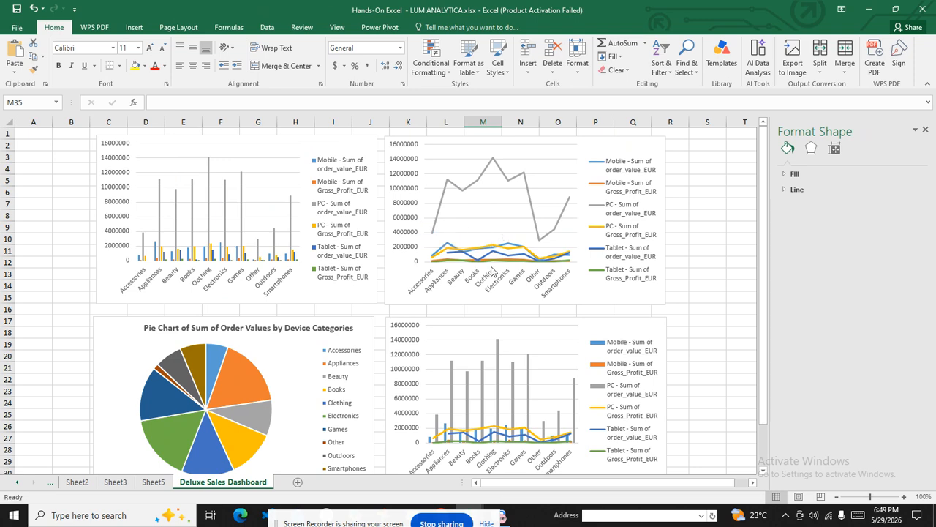
pyautogui.scroll(-3, 376, 280)
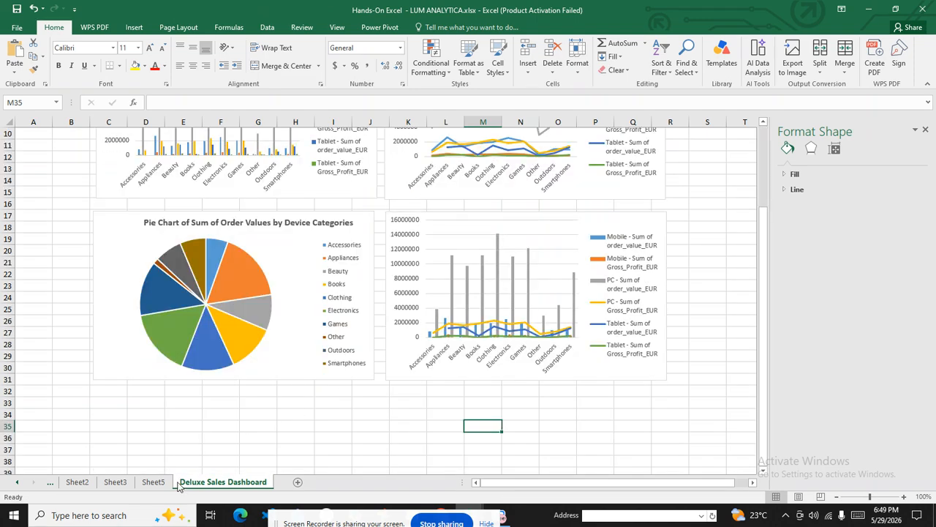
# Step: Insert a Clustered Bar PivotChart from the category by device type PivotTable on Sheet2
pyautogui.click(153, 482)
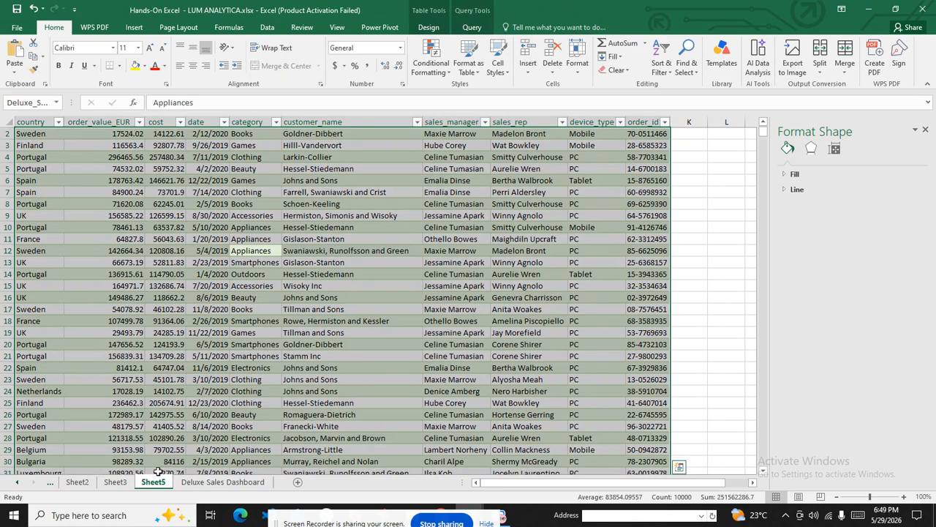
pyautogui.click(126, 482)
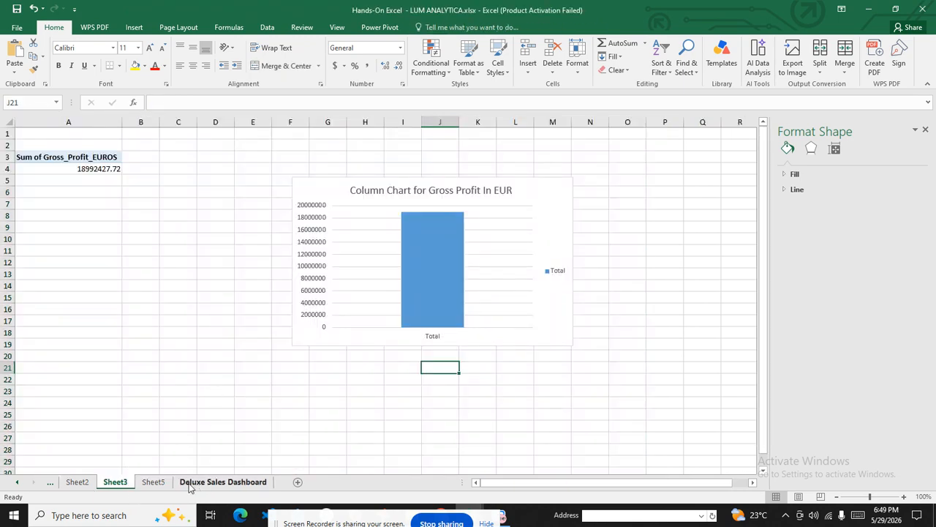
pyautogui.click(77, 482)
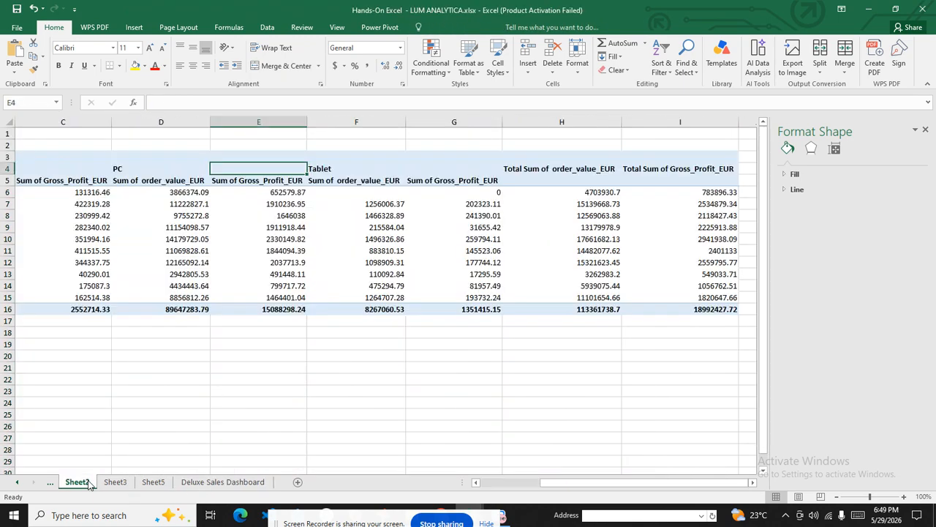
pyautogui.click(368, 169)
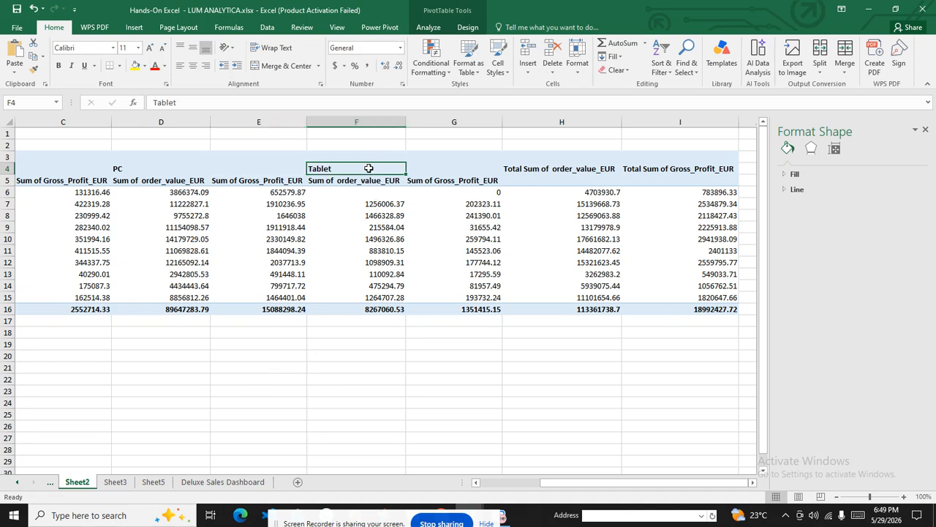
pyautogui.click(270, 159)
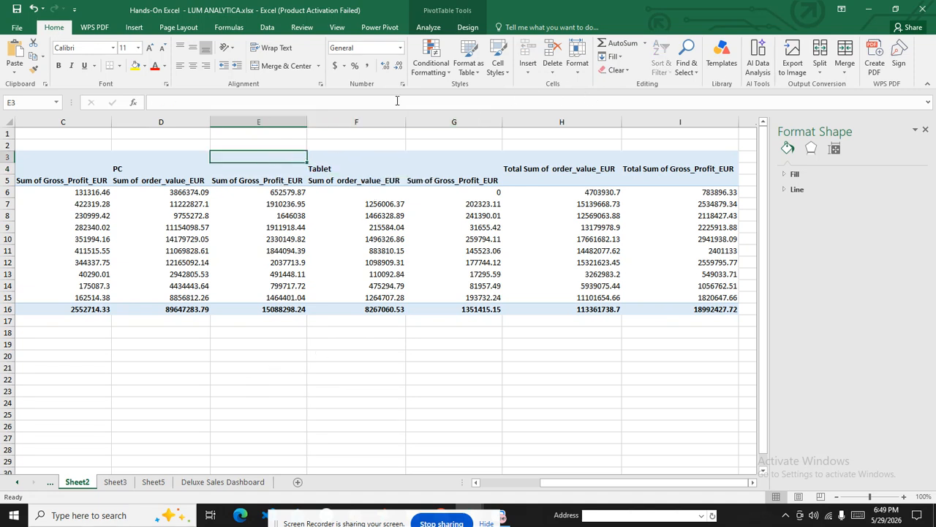
pyautogui.click(427, 29)
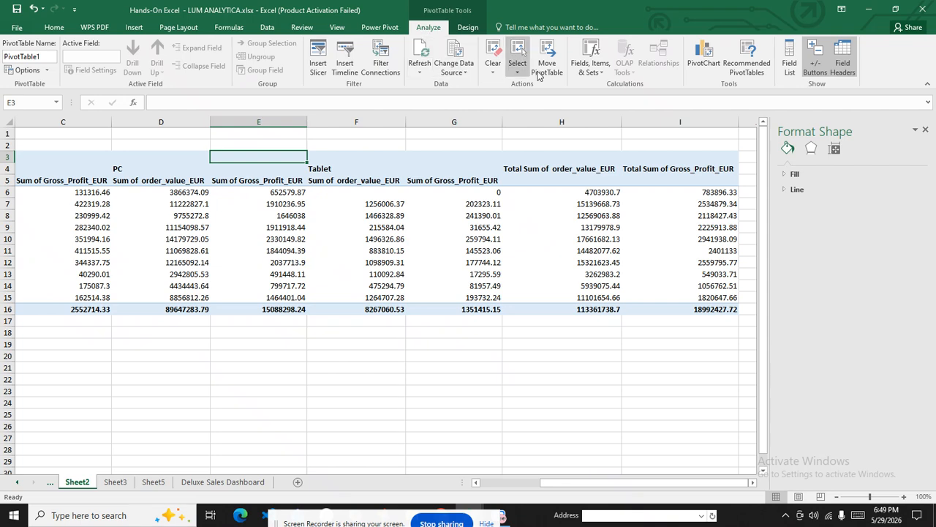
pyautogui.click(695, 67)
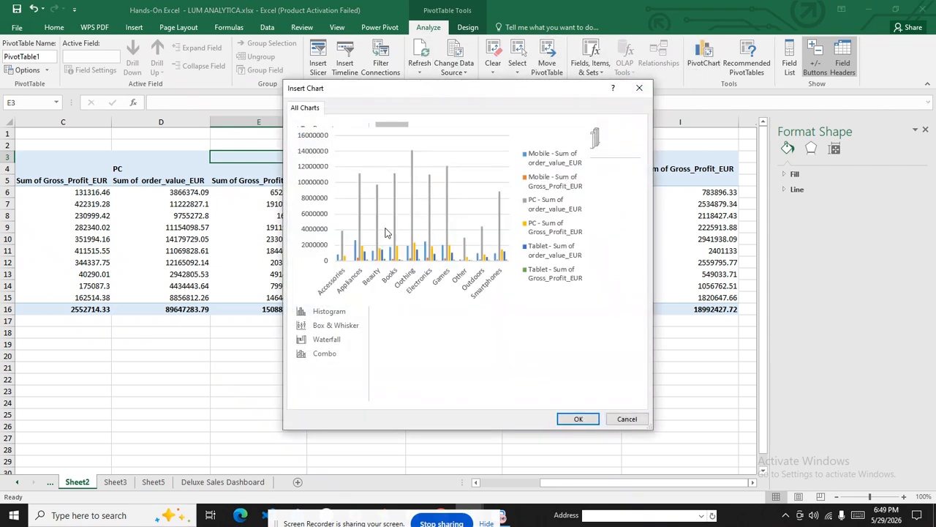
pyautogui.click(326, 228)
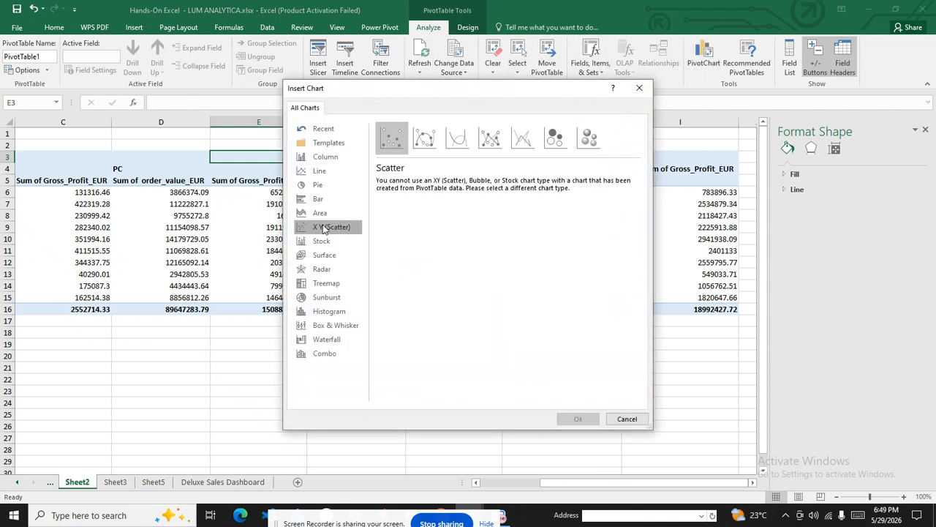
pyautogui.click(320, 211)
pyautogui.click(318, 199)
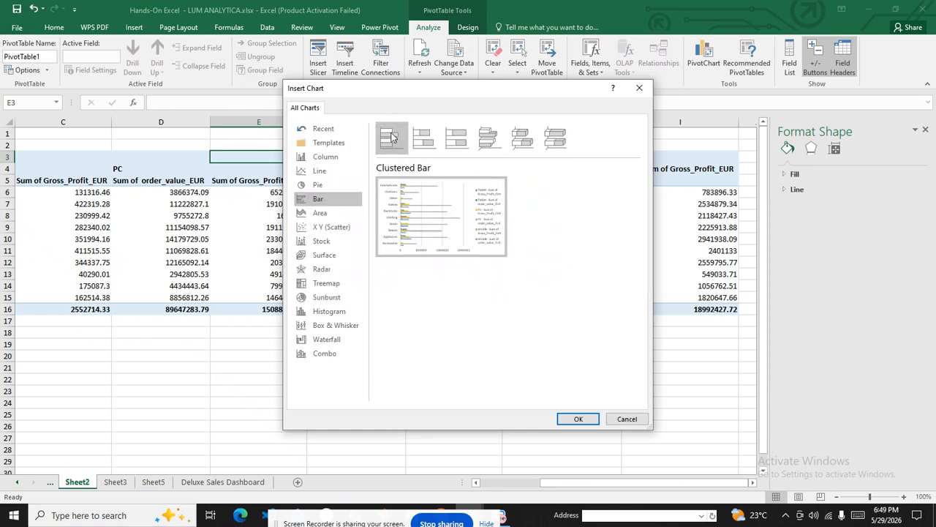
pyautogui.click(576, 421)
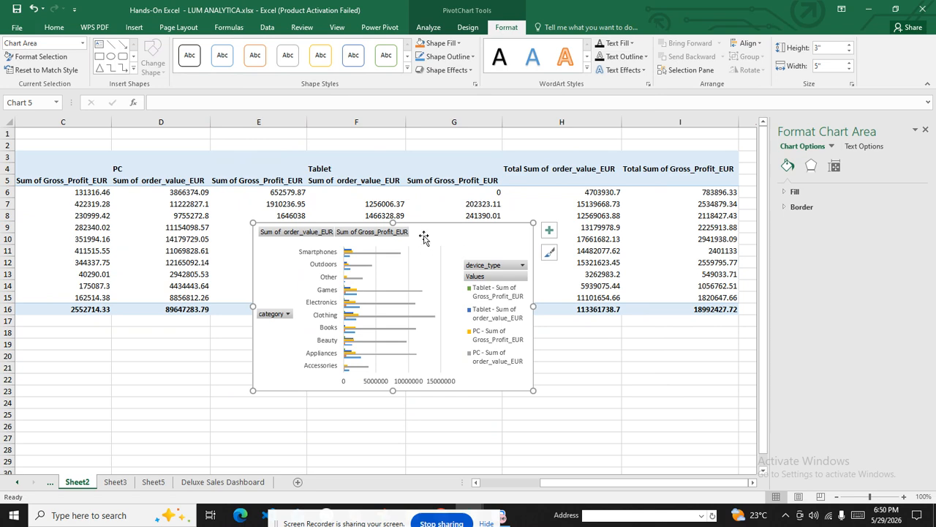
# Step: Move the clustered bar PivotChart from Sheet2 to cell S2 of the Deluxe Sales Dashboard sheet, beside the line chart
pyautogui.press('Delete')
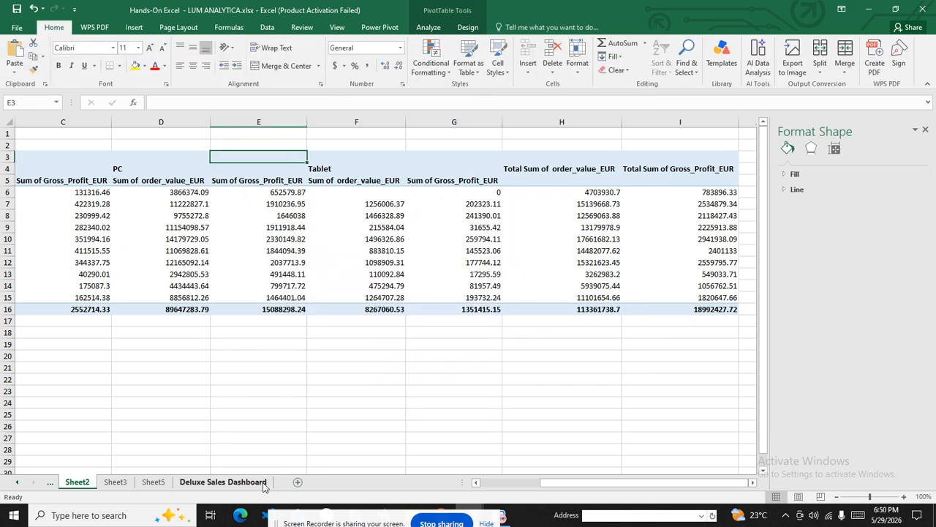
pyautogui.click(227, 482)
pyautogui.scroll(3, 615, 253)
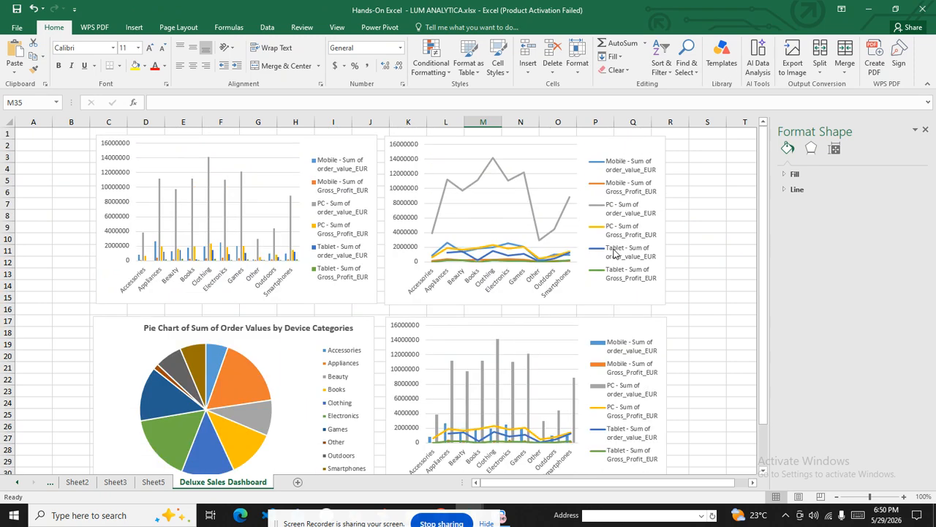
pyautogui.click(707, 146)
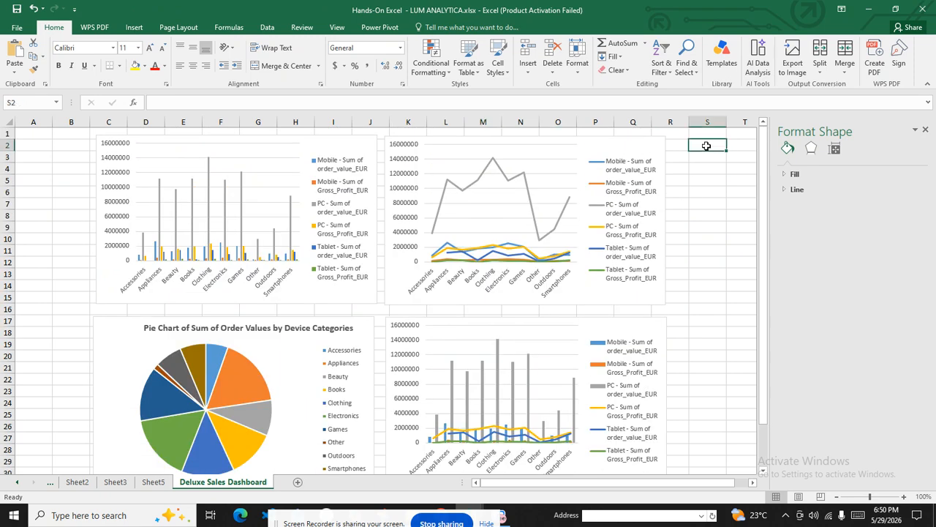
pyautogui.hotkey('ctrl', 'v')
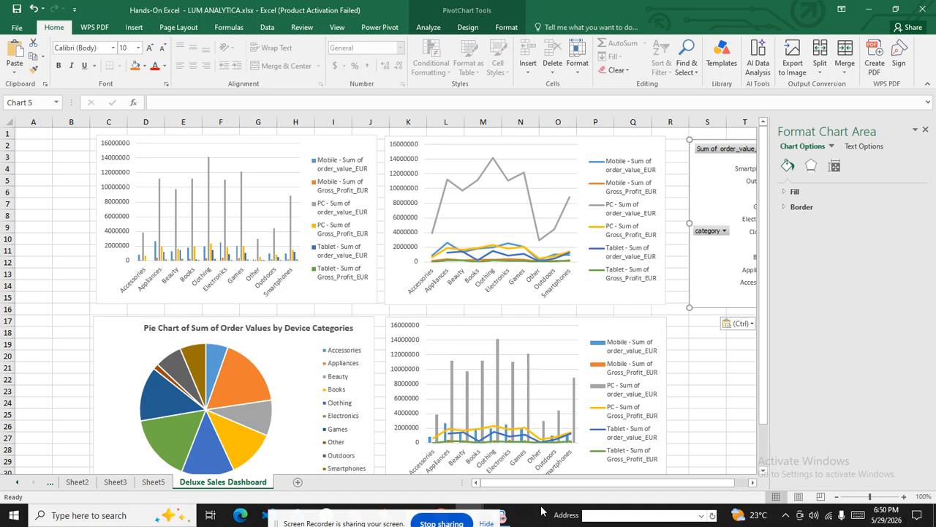
pyautogui.moveTo(567, 481); pyautogui.dragTo(618, 487)
# Step: Hide all field buttons on the bar chart on the dashboard
pyautogui.rightClick(596, 154)
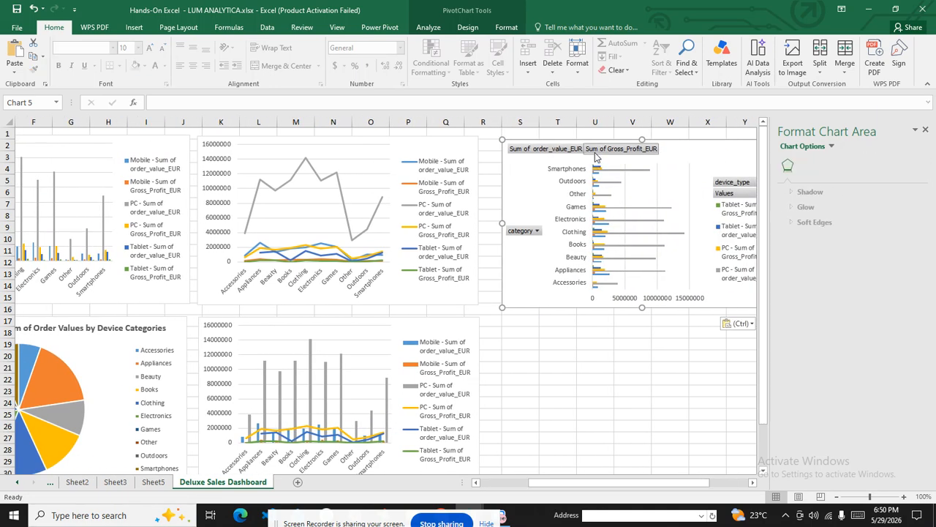
pyautogui.click(626, 285)
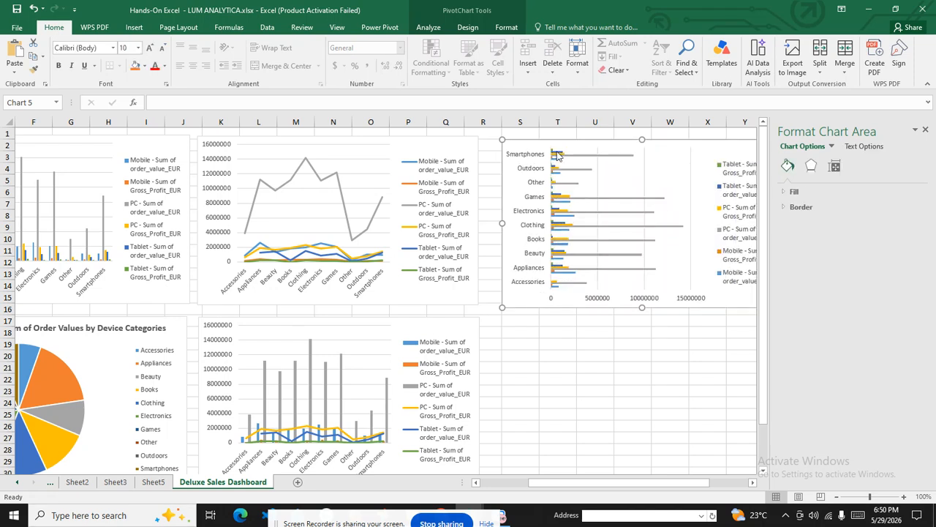
pyautogui.click(589, 404)
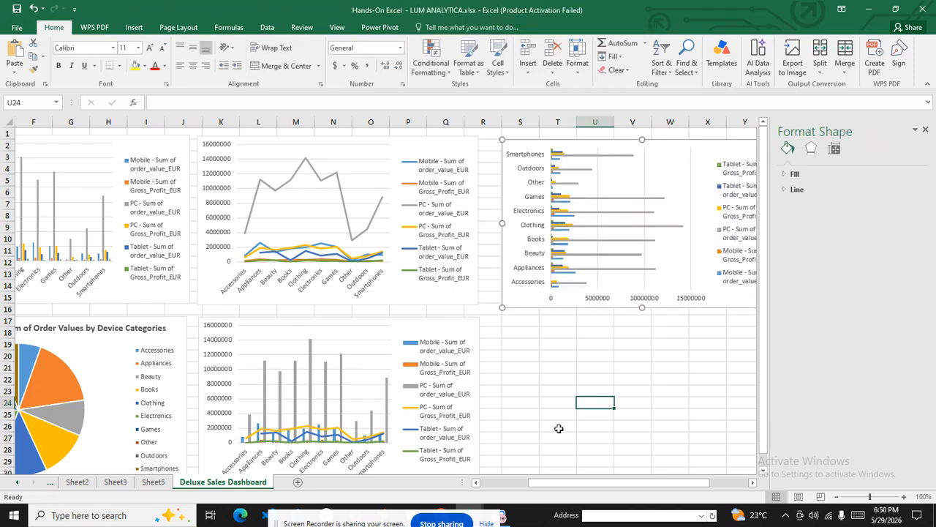
pyautogui.press('Up')
pyautogui.press('Left')
# Step: Add a chart title reading "Column Chart of ...." to the column chart on the dashboard
pyautogui.moveTo(559, 484); pyautogui.dragTo(504, 495)
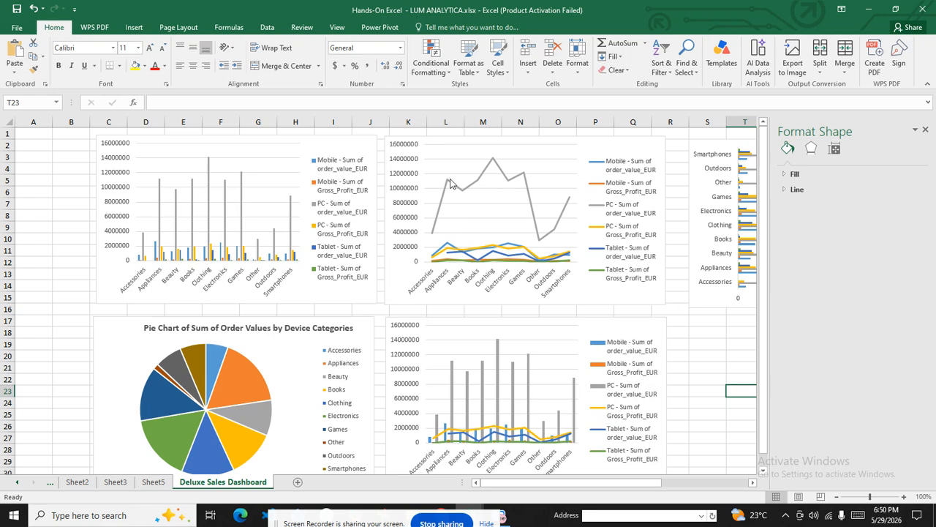
pyautogui.click(361, 170)
pyautogui.click(353, 141)
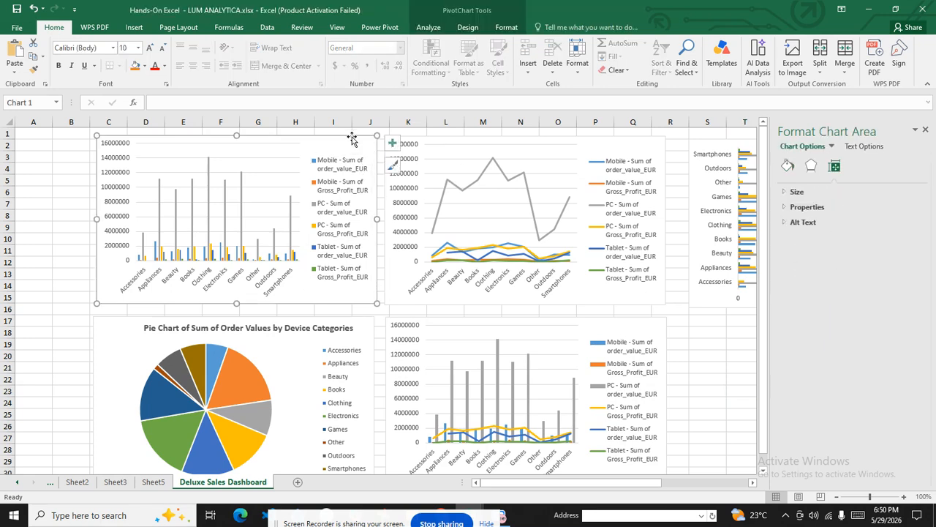
pyautogui.click(392, 144)
pyautogui.click(420, 177)
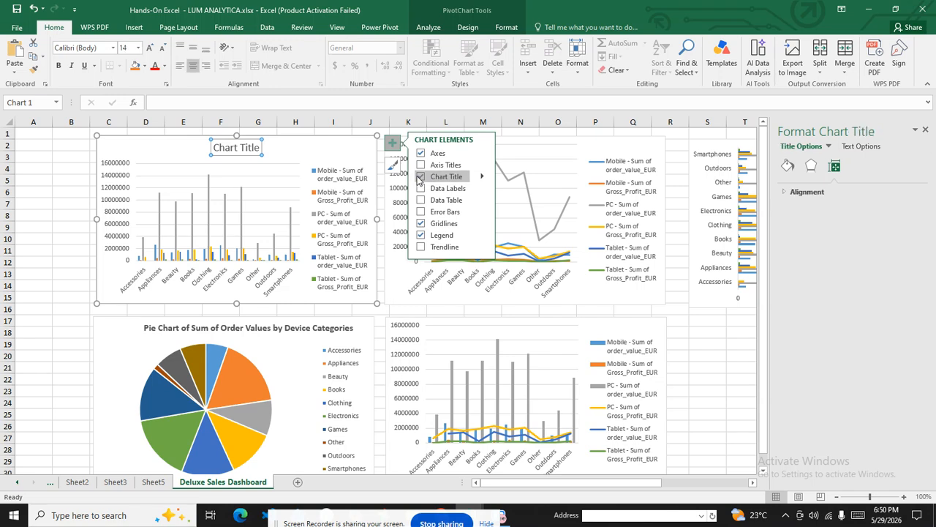
pyautogui.click(257, 149)
pyautogui.tripleClick(257, 148)
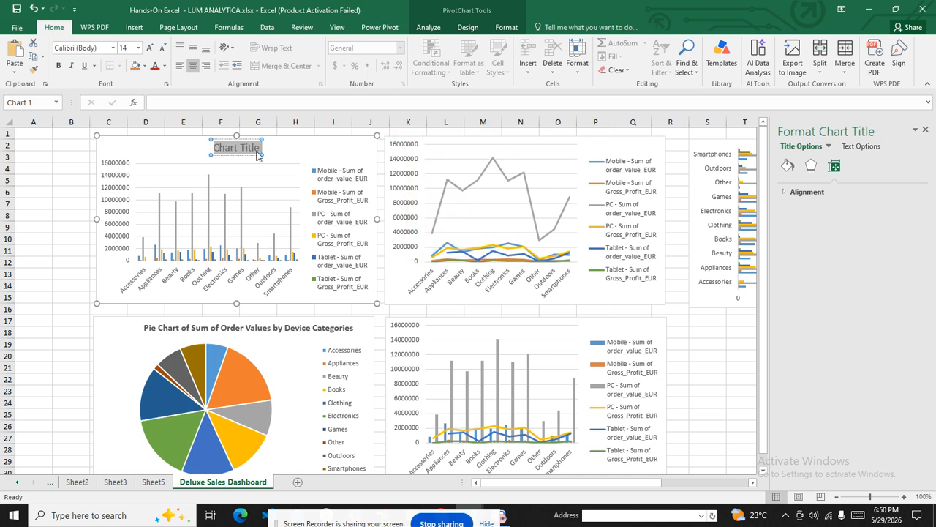
pyautogui.write('Colu')
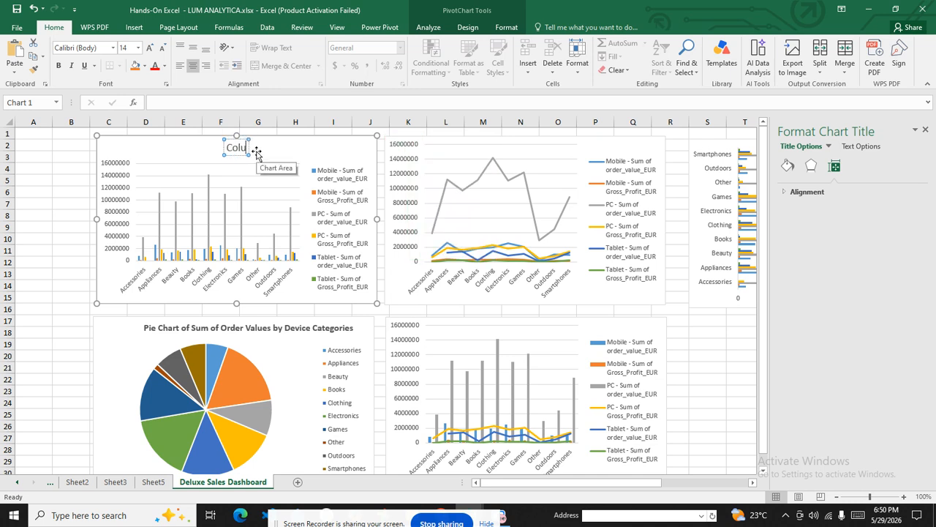
pyautogui.write('mn Chart')
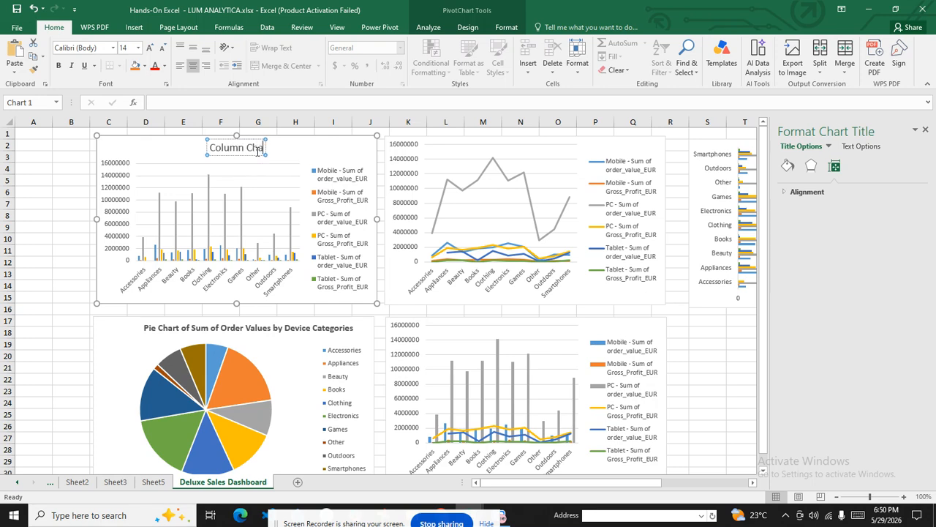
pyautogui.press('BackSpace')
pyautogui.press('BackSpace')
pyautogui.write('rt of ....')
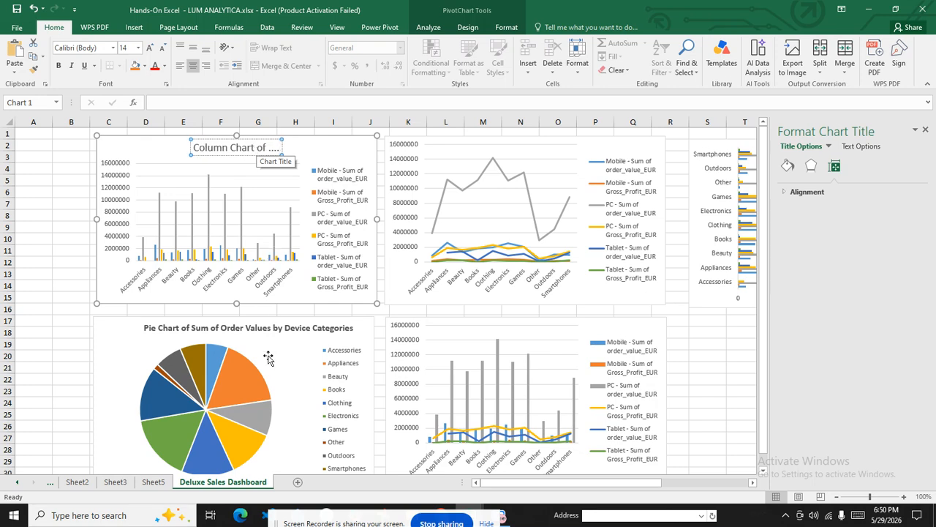
pyautogui.click(270, 324)
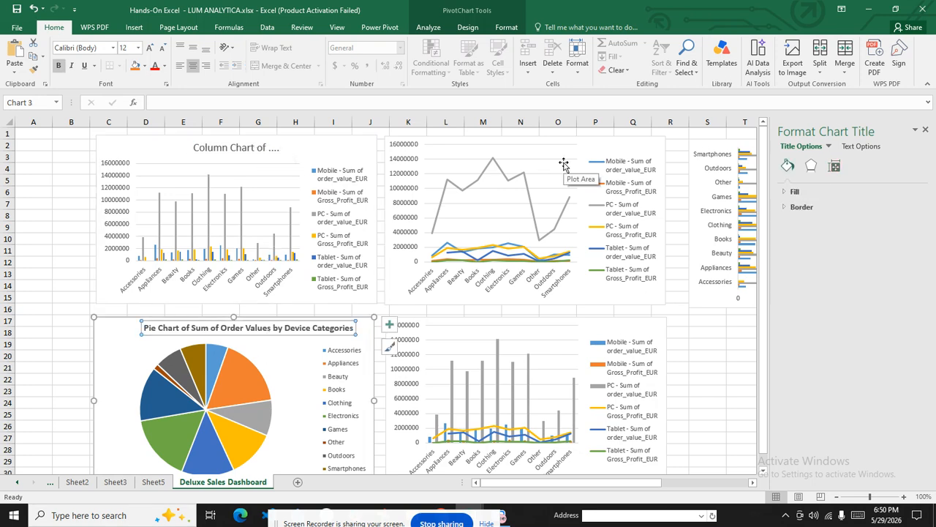
pyautogui.click(539, 171)
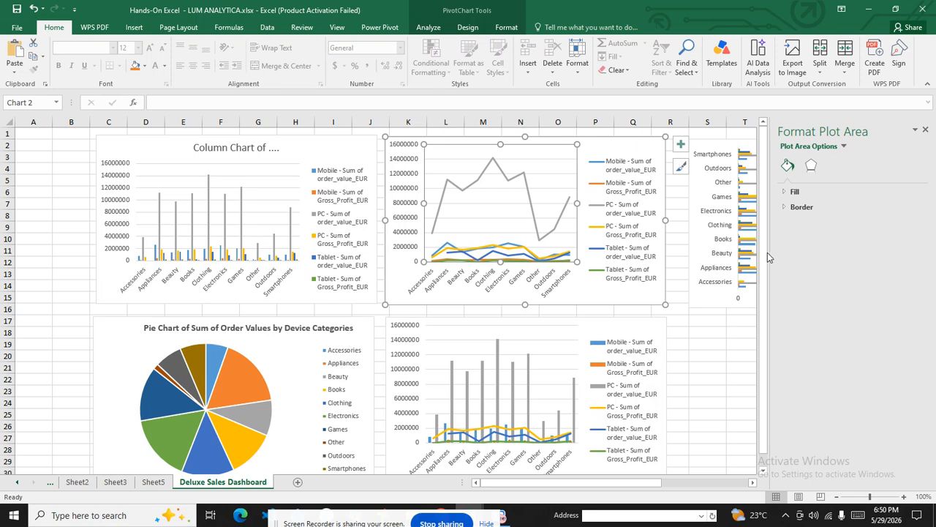
pyautogui.click(731, 212)
pyautogui.click(527, 351)
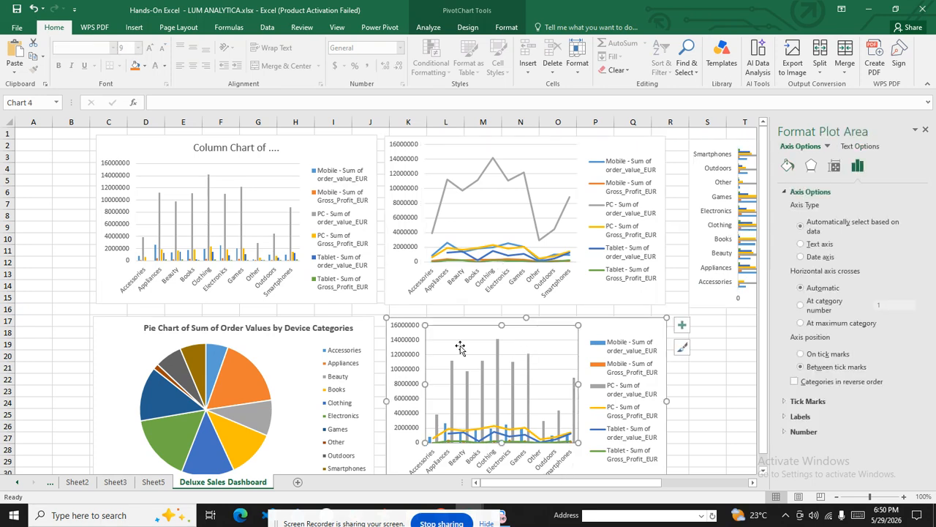
pyautogui.click(697, 354)
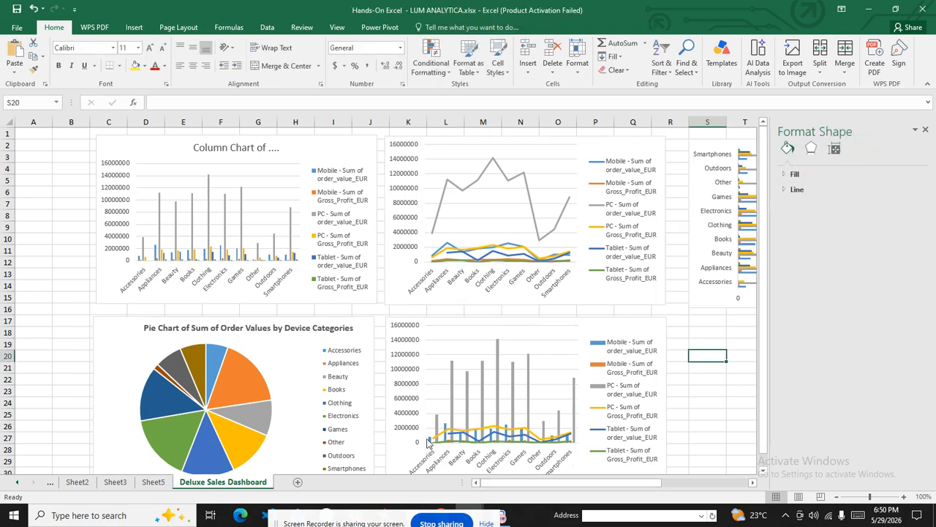
pyautogui.click(154, 482)
pyautogui.click(119, 481)
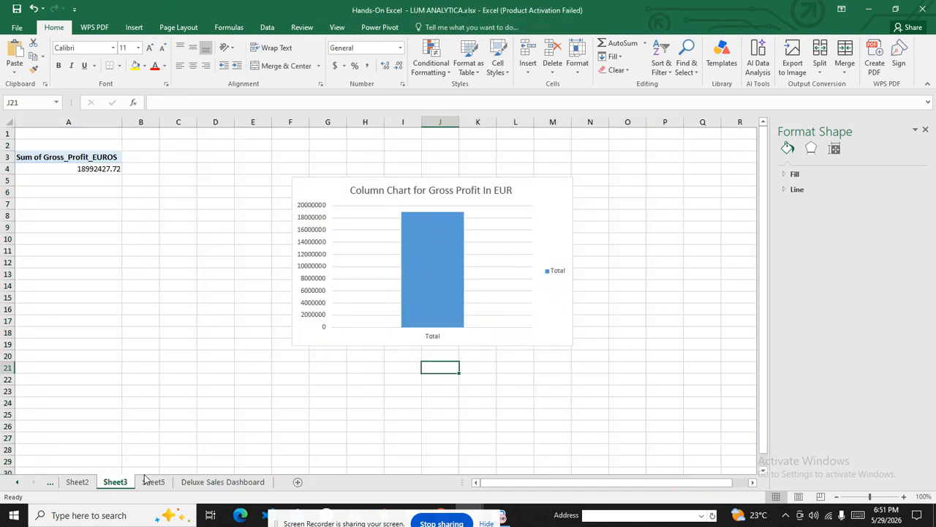
# Step: Insert slicers for order_value_EUR, cost, category and device_type from the category by device type PivotTable on Sheet2
pyautogui.click(76, 482)
pyautogui.click(360, 273)
pyautogui.click(218, 190)
pyautogui.click(228, 172)
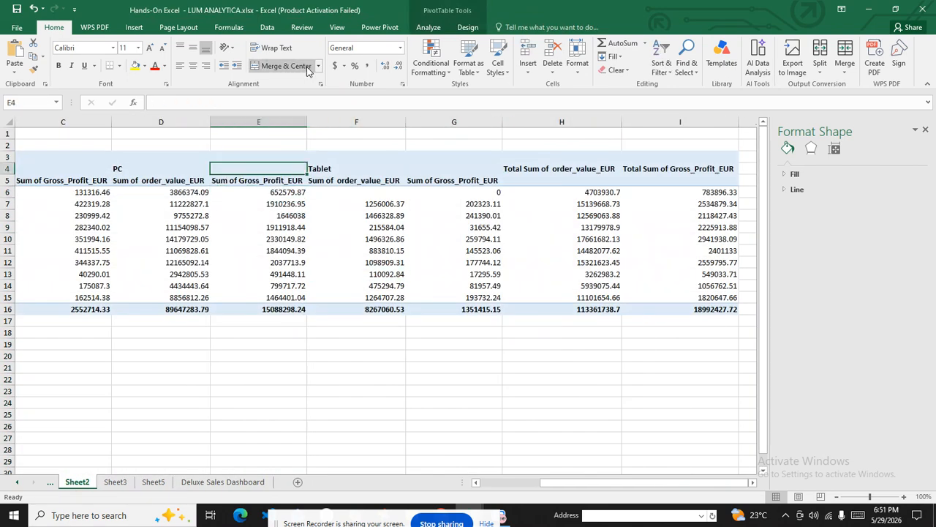
pyautogui.click(126, 27)
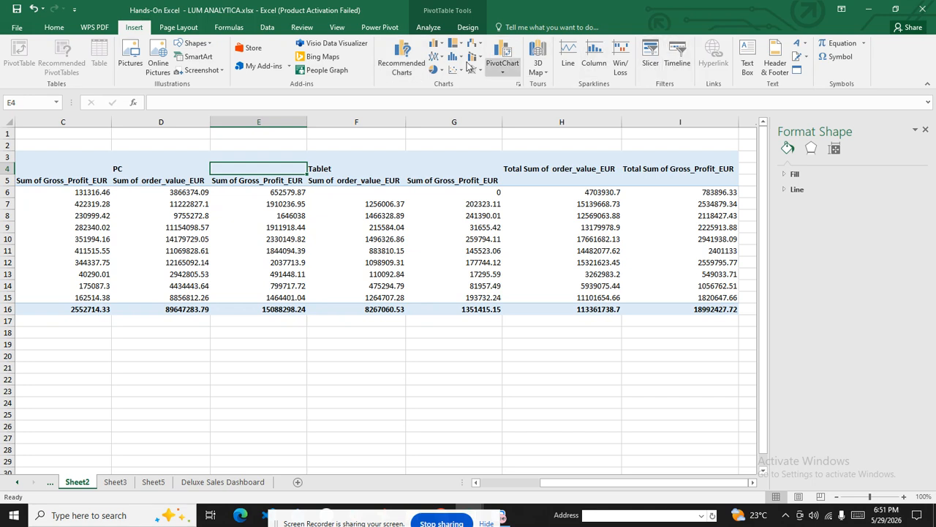
pyautogui.click(428, 27)
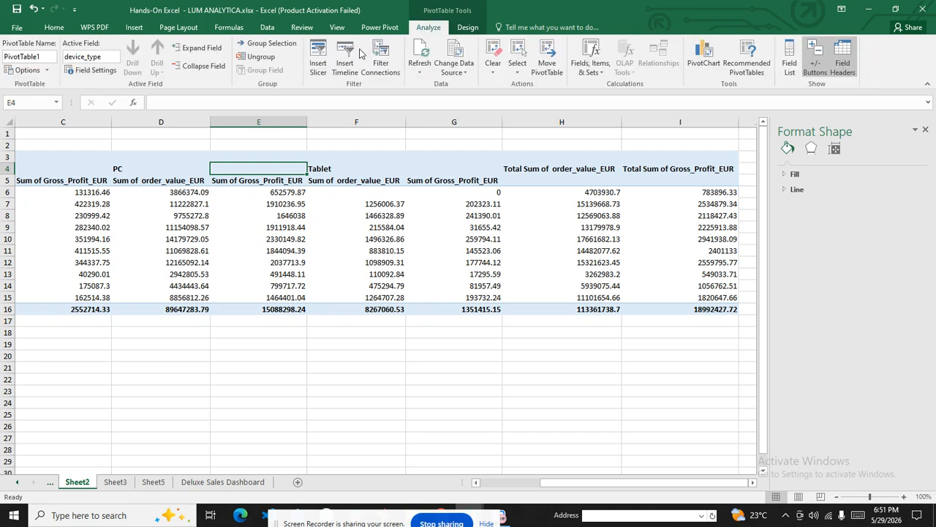
pyautogui.click(319, 66)
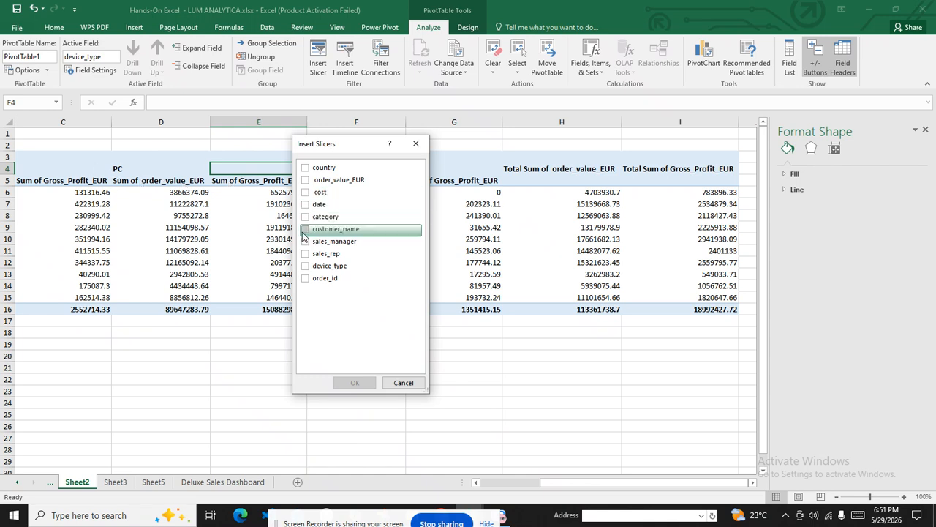
pyautogui.click(306, 267)
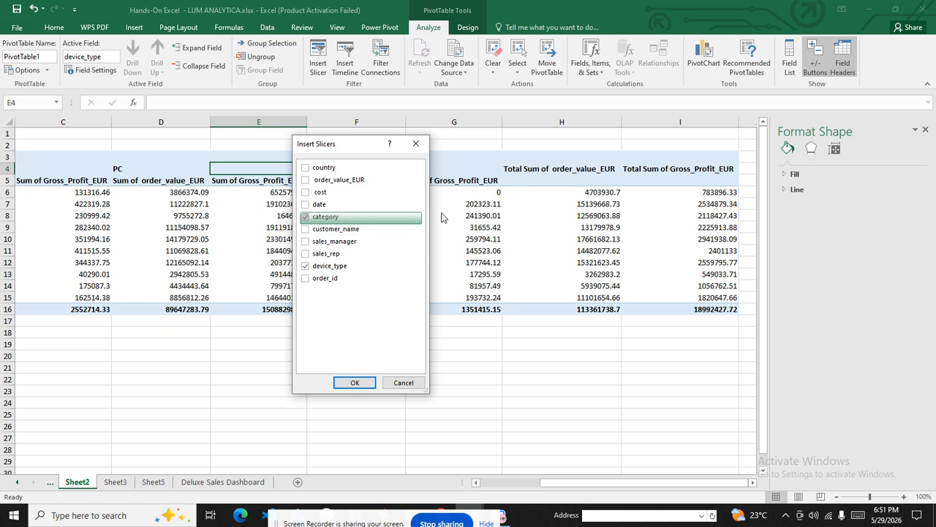
pyautogui.moveTo(364, 145); pyautogui.dragTo(353, 287)
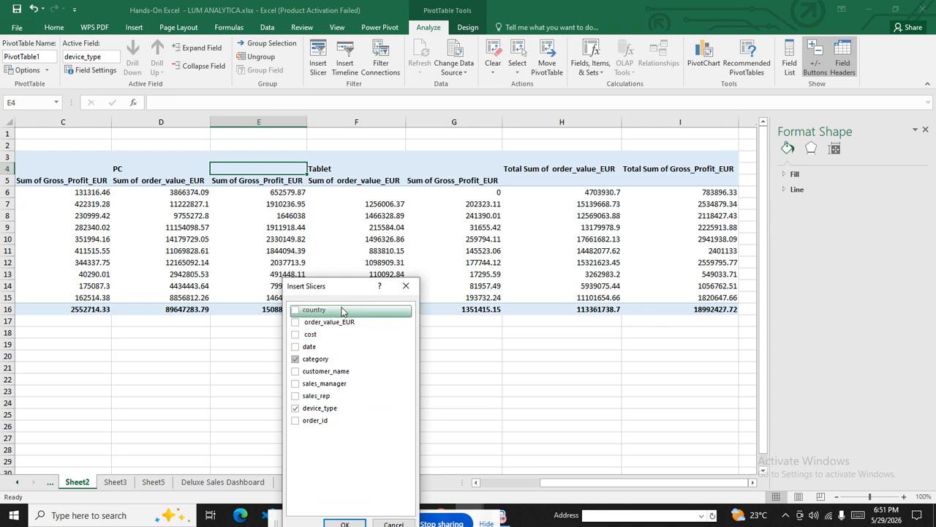
pyautogui.moveTo(344, 294); pyautogui.dragTo(347, 181)
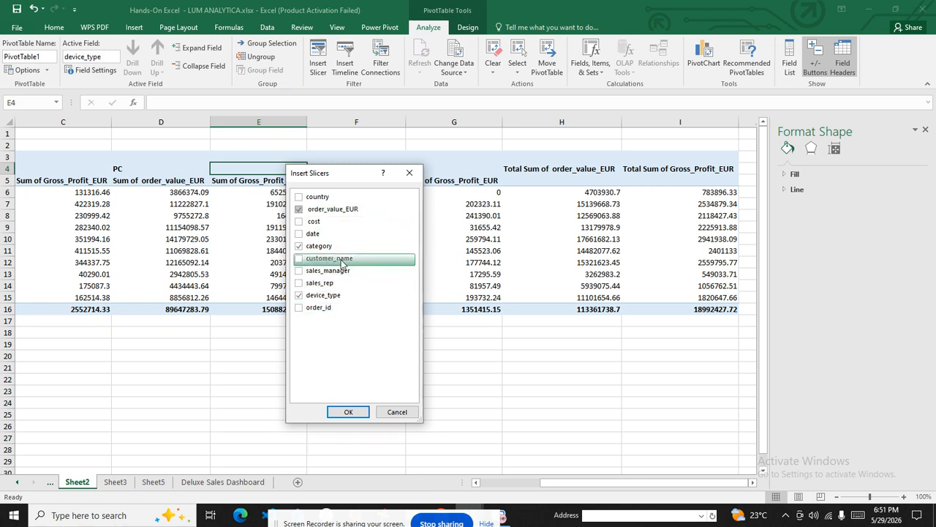
pyautogui.click(299, 222)
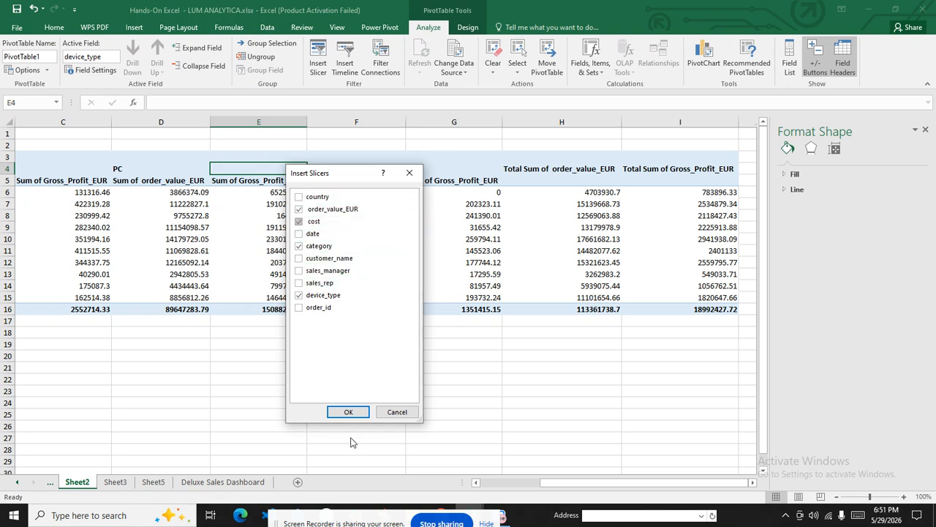
pyautogui.click(349, 413)
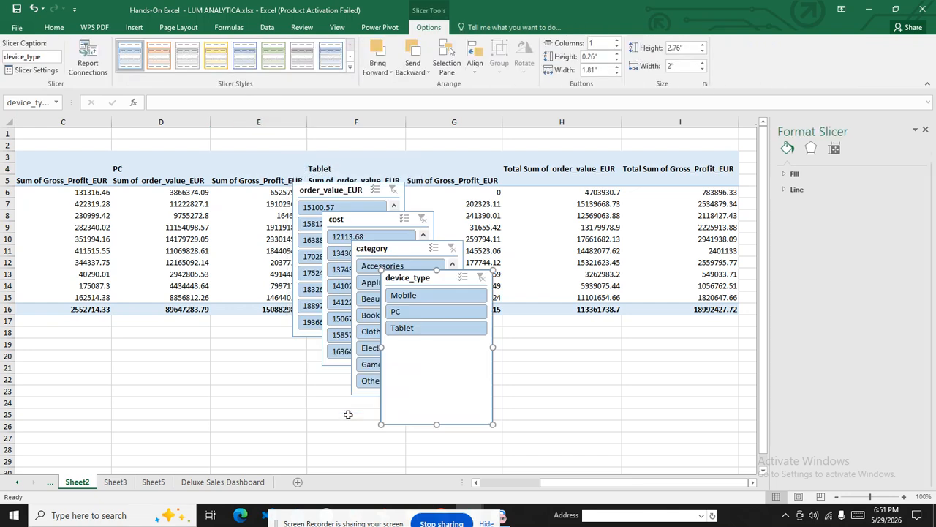
# Step: Move the order_value_EUR, cost, category and device_type slicers together from Sheet2 to cell A2 of the Deluxe Sales Dashboard sheet
pyautogui.moveTo(575, 482); pyautogui.dragTo(463, 483)
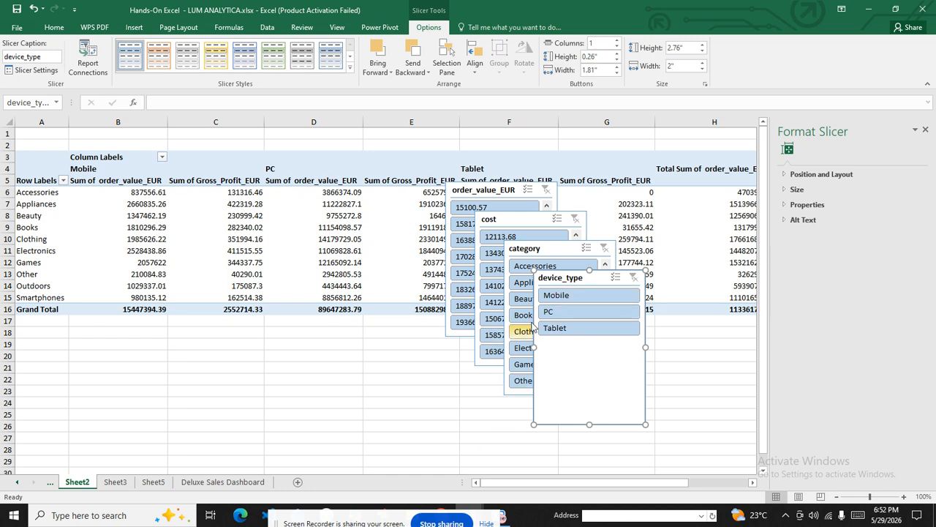
pyautogui.click(506, 193)
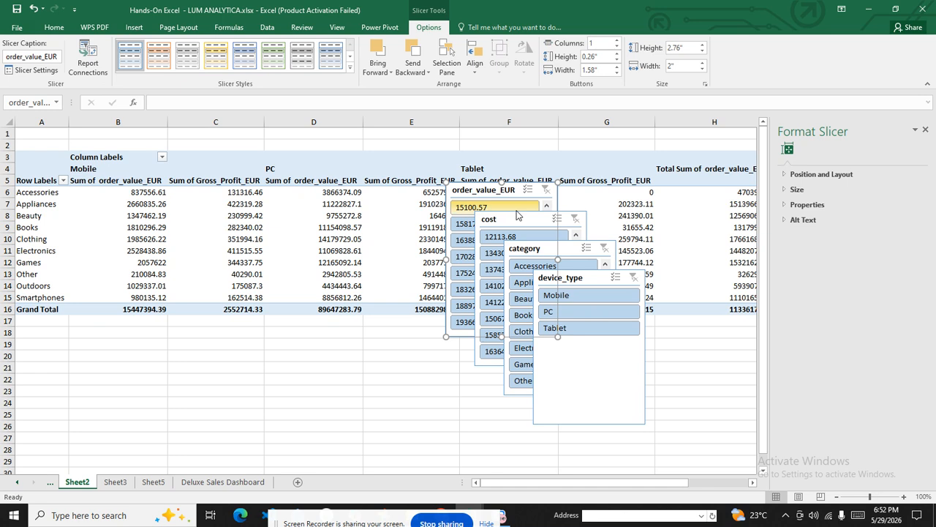
pyautogui.keyDown('ctrl'); pyautogui.click(522, 222); pyautogui.keyUp('ctrl')
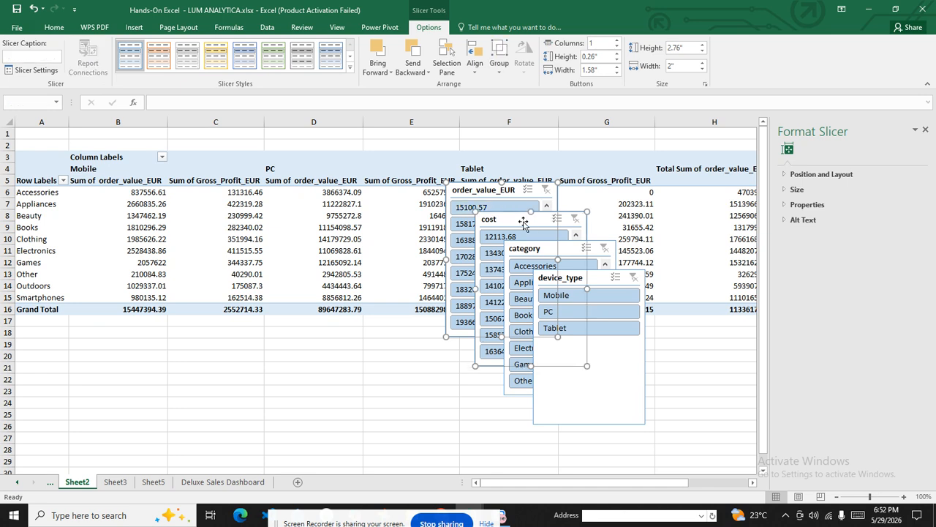
pyautogui.keyDown('ctrl'); pyautogui.click(614, 249); pyautogui.keyUp('ctrl')
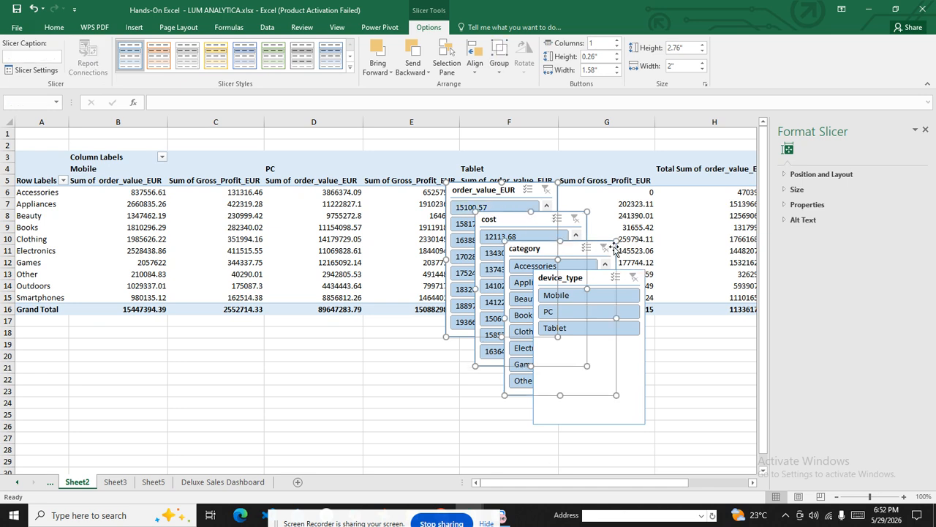
pyautogui.keyDown('ctrl'); pyautogui.click(641, 277); pyautogui.keyUp('ctrl')
pyautogui.press('Delete')
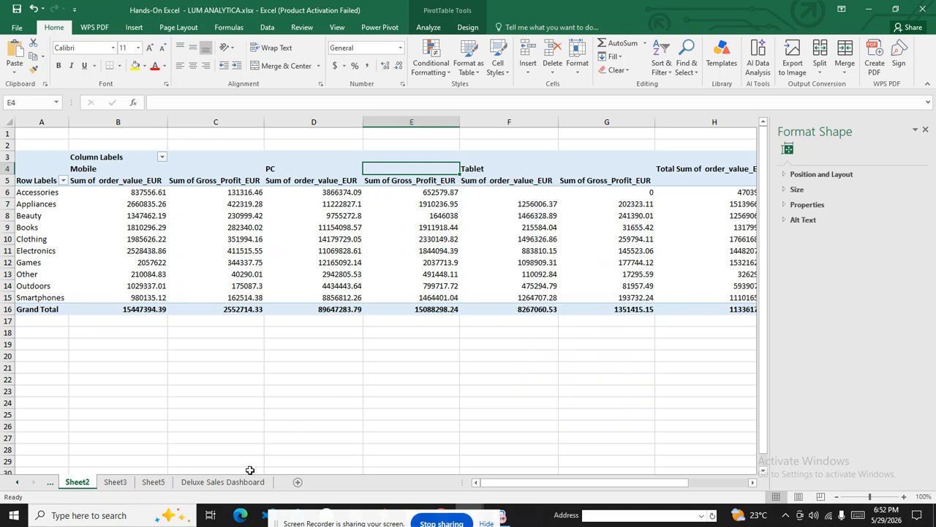
pyautogui.click(248, 481)
pyautogui.click(62, 173)
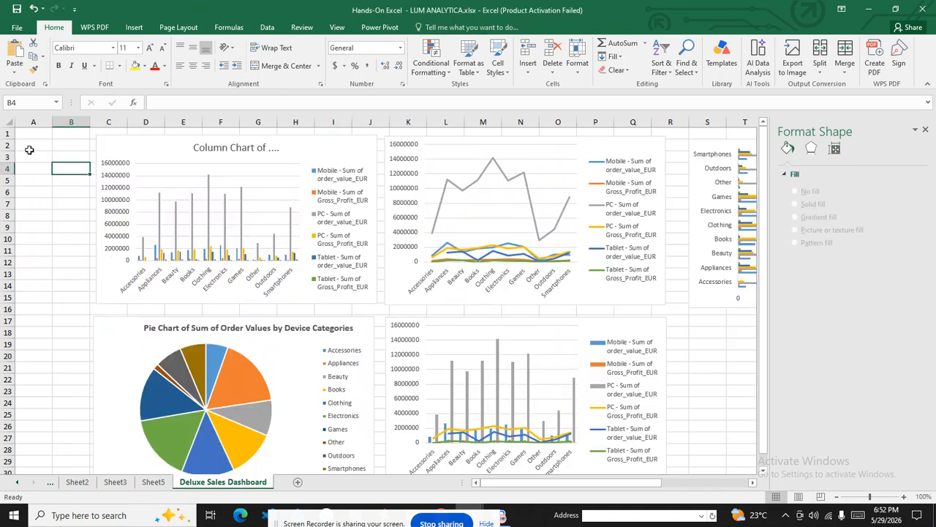
pyautogui.click(32, 150)
pyautogui.hotkey('ctrl', 'v')
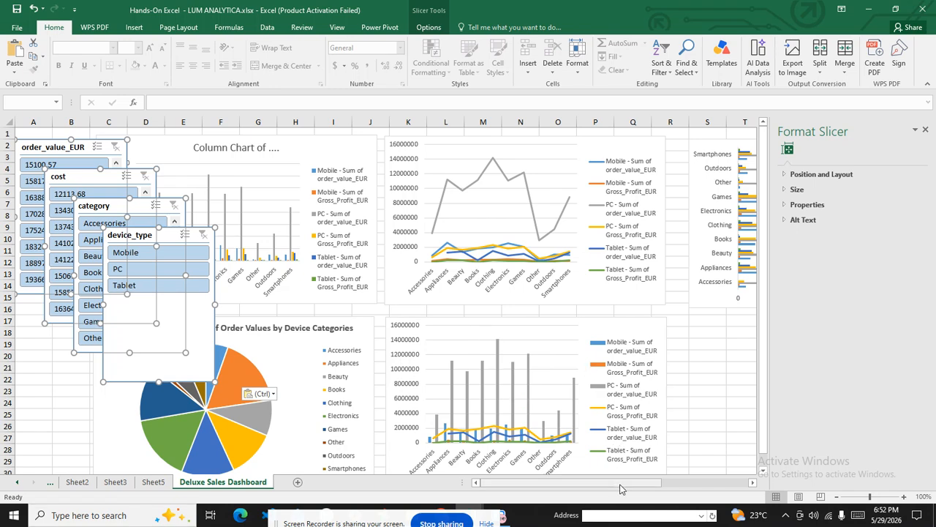
# Step: Select the bar chart on the dashboard and close the formatting pane to widen the worksheet area
pyautogui.click(716, 220)
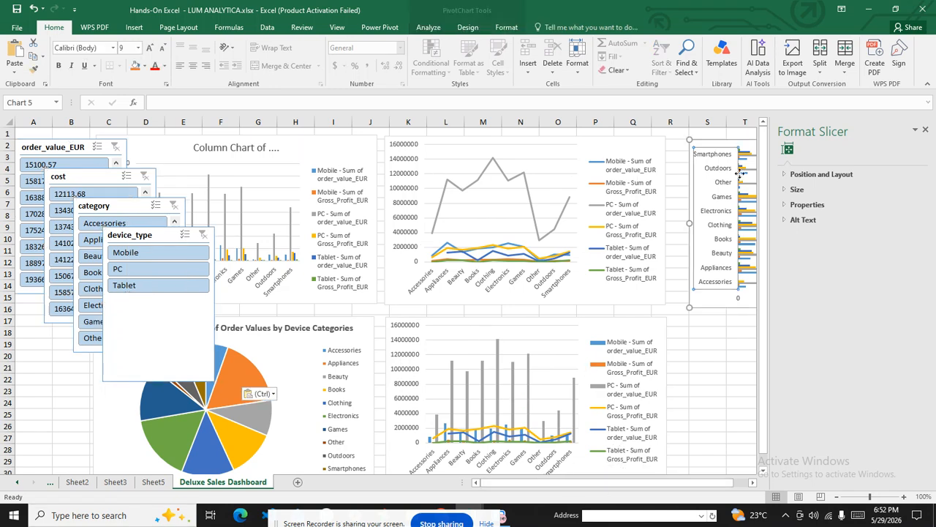
pyautogui.moveTo(686, 484); pyautogui.dragTo(700, 486)
pyautogui.click(720, 146)
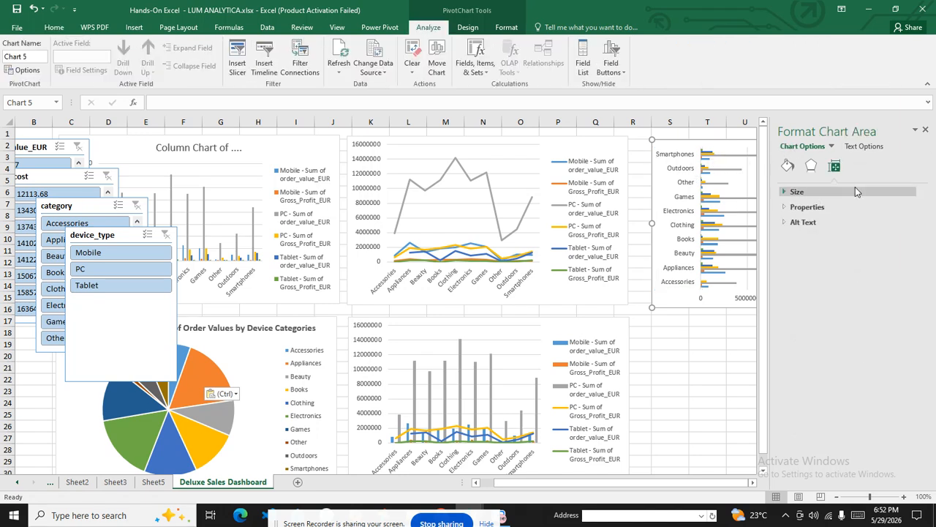
pyautogui.click(927, 132)
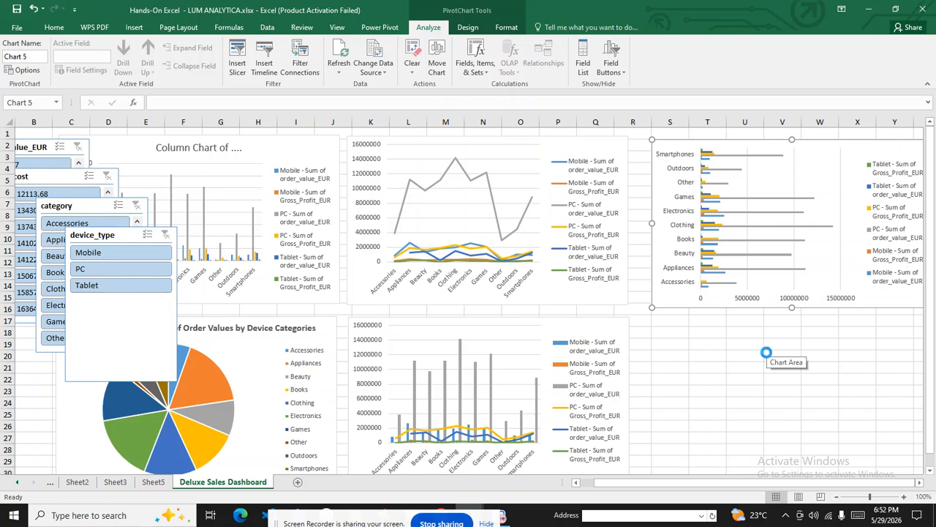
# Step: Restore the four slicers removed from the Deluxe Sales Dashboard sheet
pyautogui.press('Escape')
pyautogui.click(736, 458)
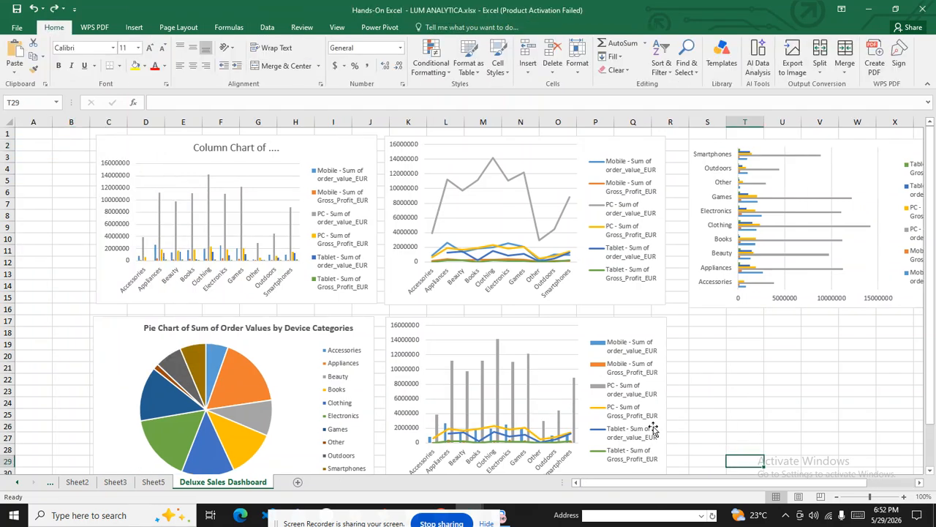
pyautogui.hotkey('ctrl', 'z')
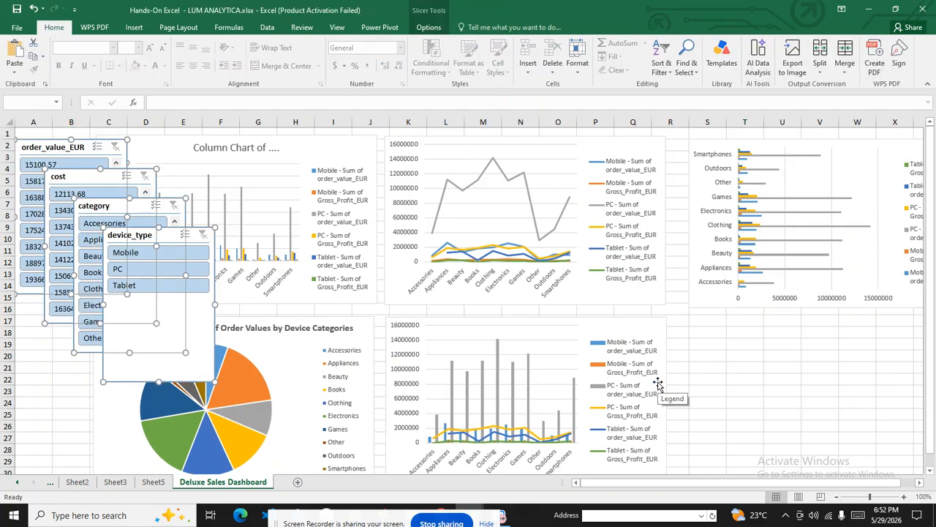
pyautogui.click(766, 379)
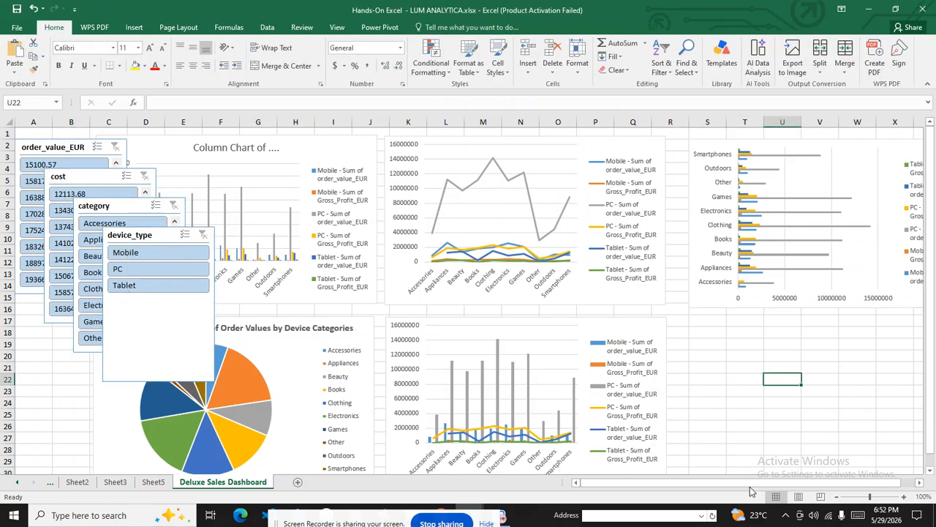
# Step: Move the horizontal bar chart farther right on the dashboard, to about column W near row 2
pyautogui.hscroll(1, 750, 487)
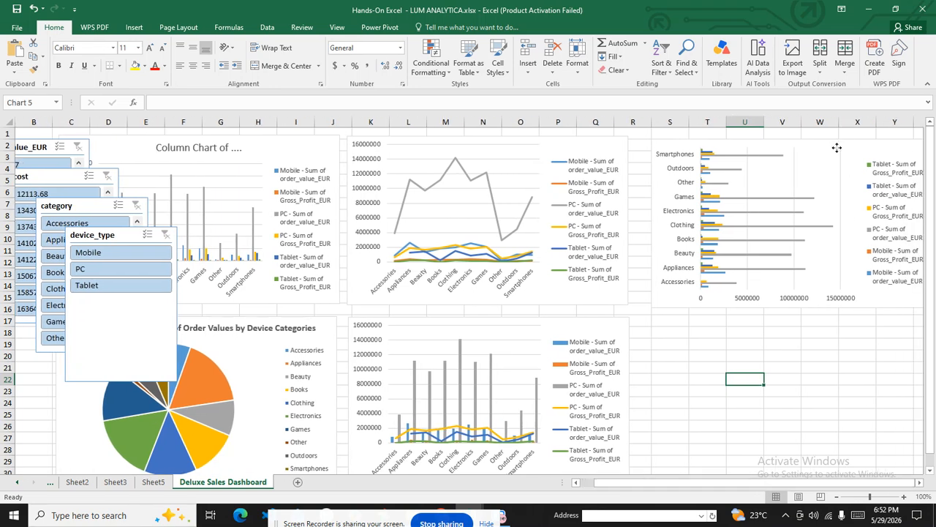
pyautogui.click(837, 147)
pyautogui.click(855, 144)
pyautogui.moveTo(860, 144); pyautogui.dragTo(928, 148)
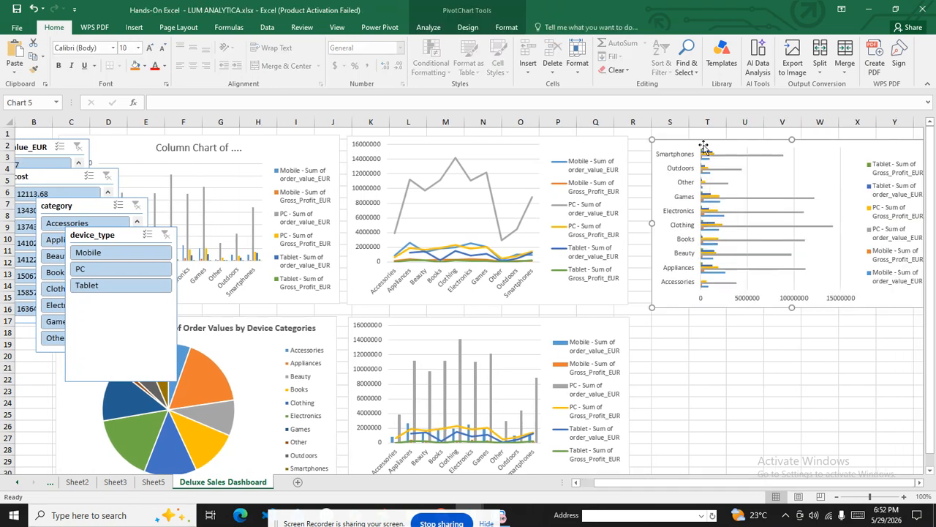
pyautogui.click(918, 483)
pyautogui.moveTo(642, 148); pyautogui.dragTo(834, 144)
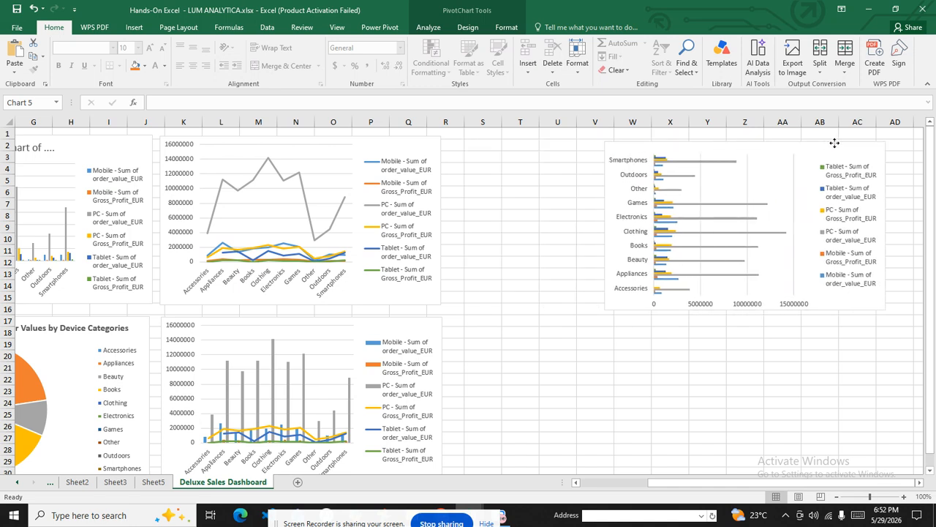
# Step: Shift the line, combo, column and pie charts right so that columns A to G are free of charts
pyautogui.click(413, 145)
pyautogui.moveTo(412, 145); pyautogui.dragTo(602, 145)
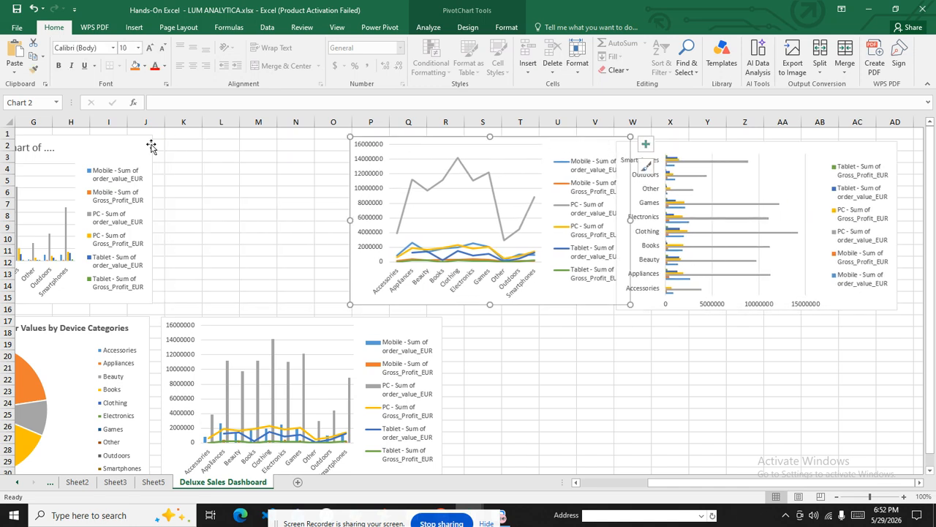
pyautogui.moveTo(422, 324); pyautogui.dragTo(802, 339)
pyautogui.moveTo(139, 142); pyautogui.dragTo(321, 144)
pyautogui.moveTo(134, 332); pyautogui.dragTo(418, 330)
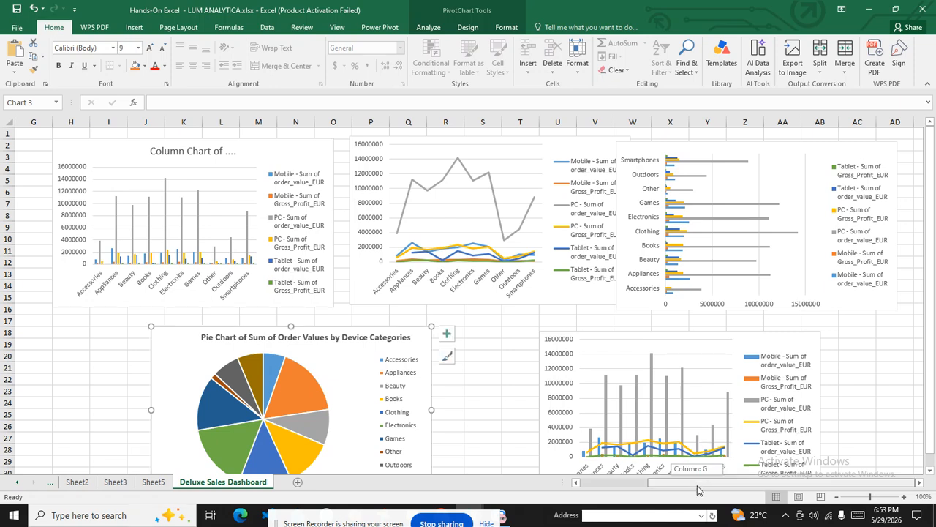
# Step: Align the bar chart and the combo chart beneath it at about column X, and place the pie chart beneath the line chart
pyautogui.moveTo(810, 336); pyautogui.dragTo(890, 336)
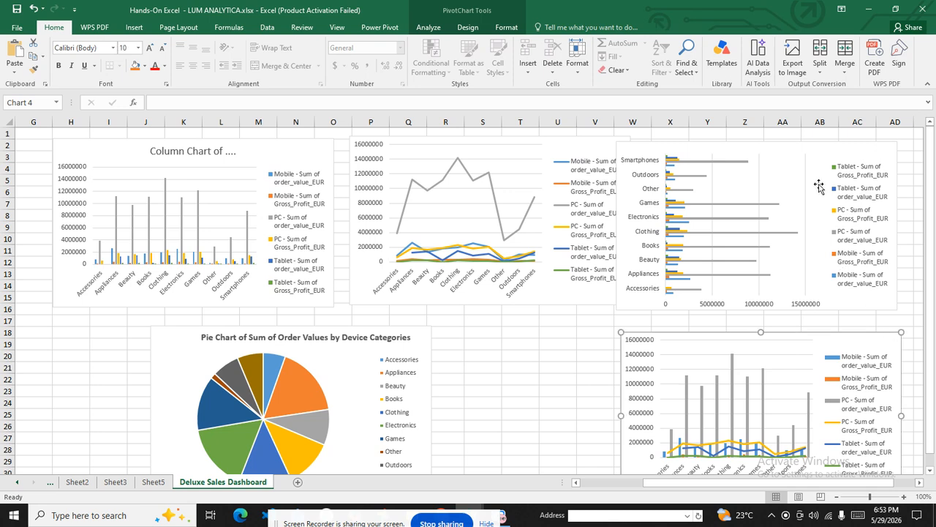
pyautogui.moveTo(829, 145); pyautogui.dragTo(864, 136)
pyautogui.moveTo(879, 336); pyautogui.dragTo(914, 329)
pyautogui.moveTo(420, 337); pyautogui.dragTo(612, 337)
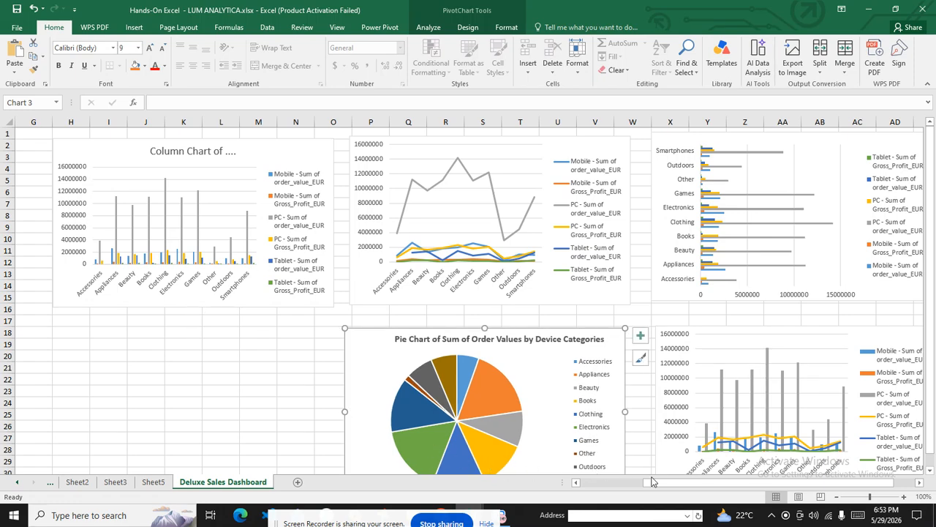
# Step: Arrange the slicers in a two-by-two grid in columns A to G, with order_value_EUR and device_type above category and cost
pyautogui.moveTo(656, 488); pyautogui.dragTo(588, 487)
pyautogui.moveTo(163, 232); pyautogui.dragTo(338, 327)
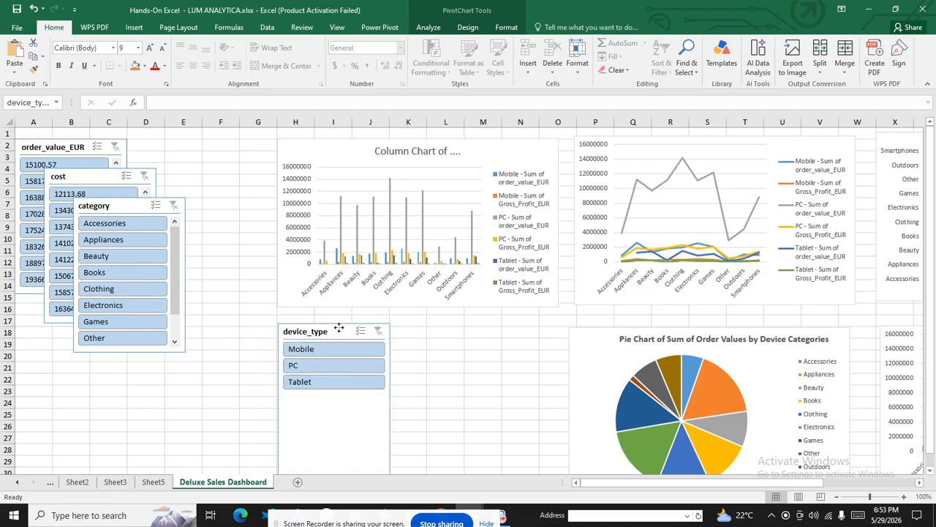
pyautogui.moveTo(135, 205); pyautogui.dragTo(75, 339)
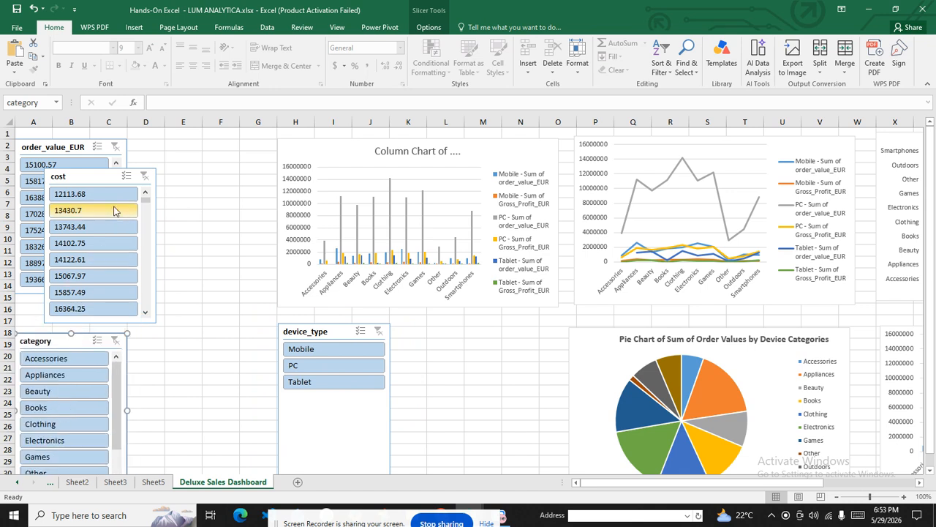
pyautogui.moveTo(111, 178); pyautogui.dragTo(194, 351)
pyautogui.moveTo(73, 151); pyautogui.dragTo(203, 151)
pyautogui.moveTo(314, 333); pyautogui.dragTo(295, 347)
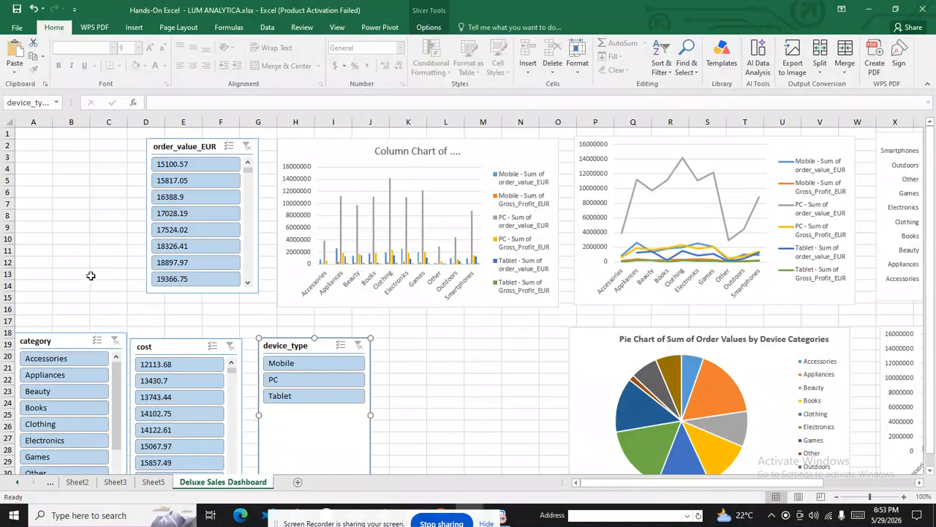
pyautogui.moveTo(156, 146); pyautogui.dragTo(31, 158)
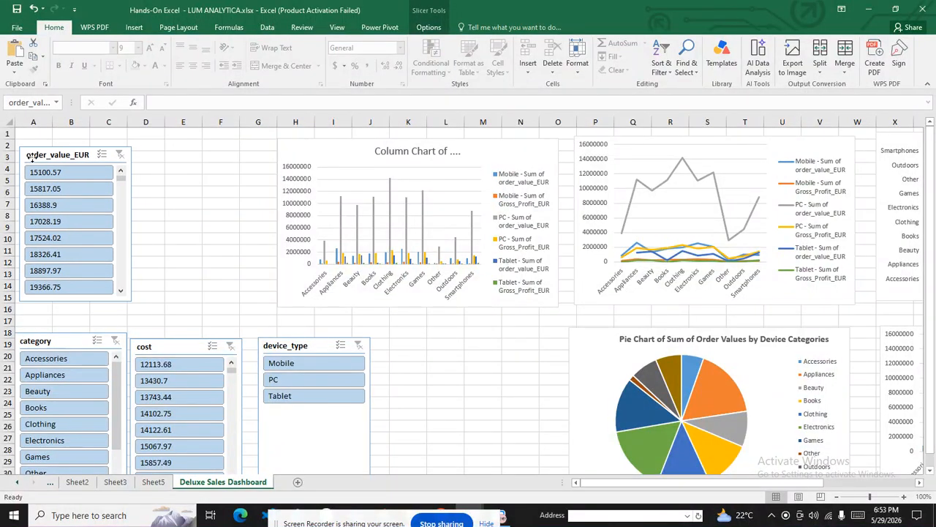
pyautogui.moveTo(289, 347); pyautogui.dragTo(165, 141)
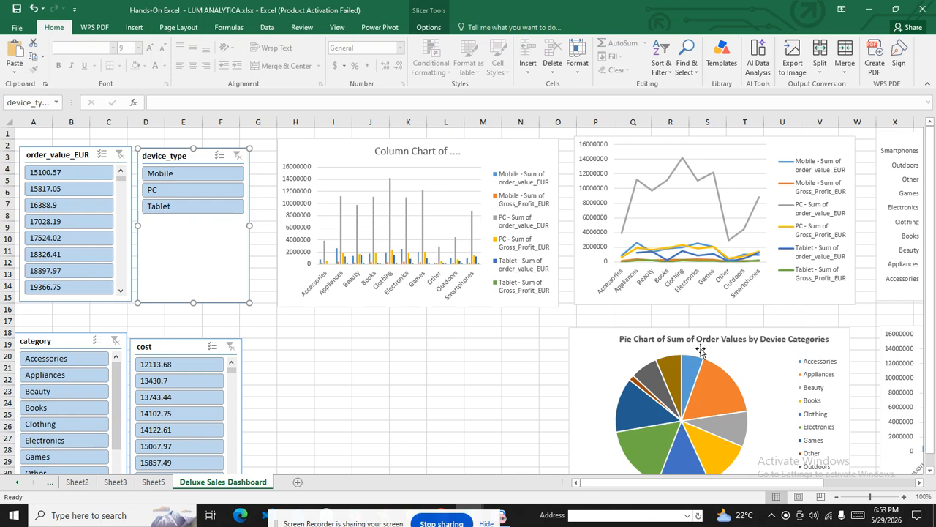
# Step: Place the pie chart beneath the column chart at column H and the combo chart beneath the line chart at about column P
pyautogui.click(587, 340)
pyautogui.moveTo(587, 341); pyautogui.dragTo(297, 337)
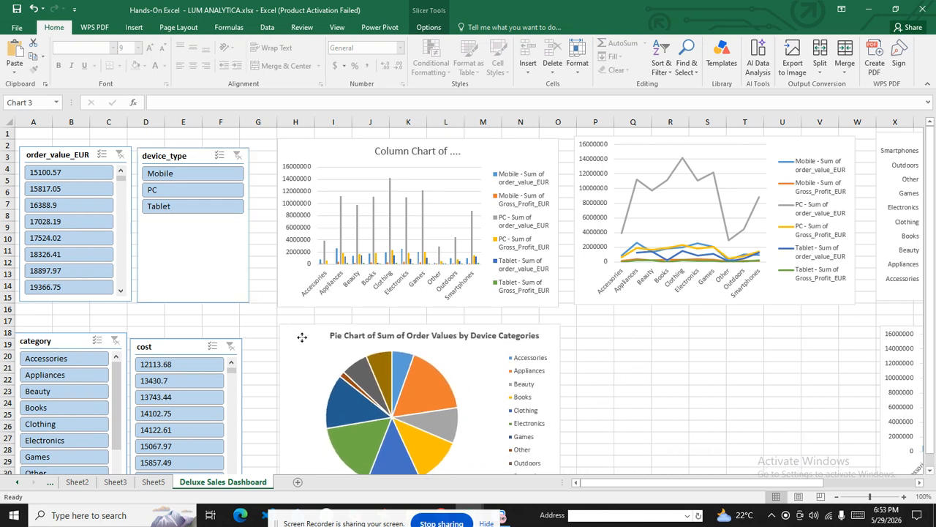
pyautogui.click(886, 331)
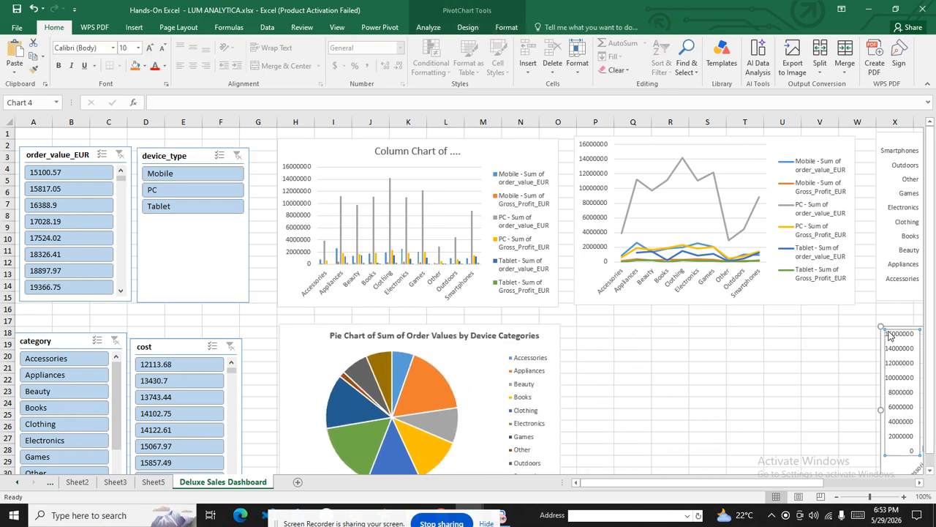
pyautogui.click(883, 328)
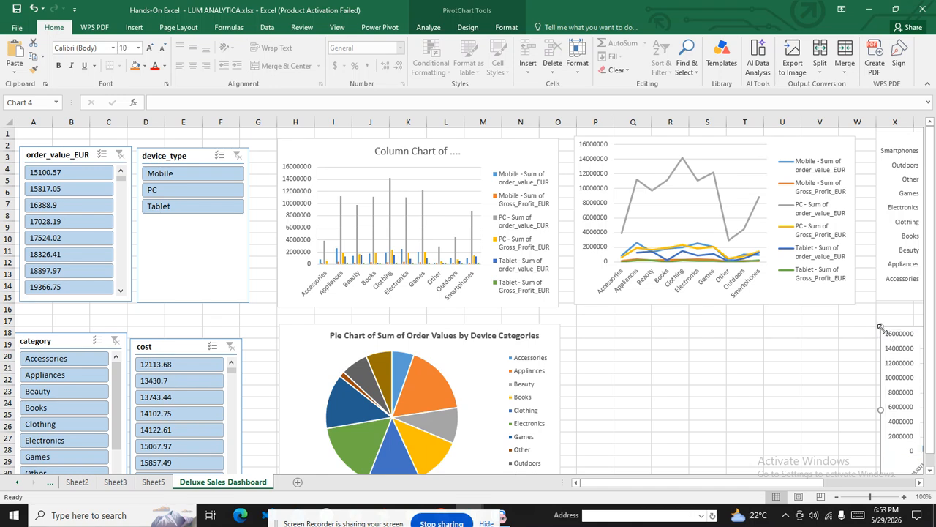
pyautogui.click(890, 331)
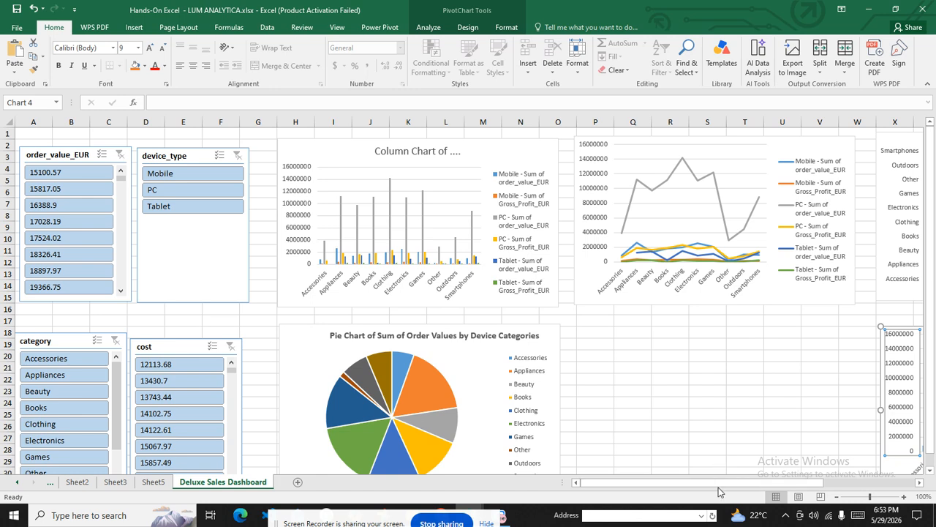
pyautogui.moveTo(726, 483); pyautogui.dragTo(747, 483)
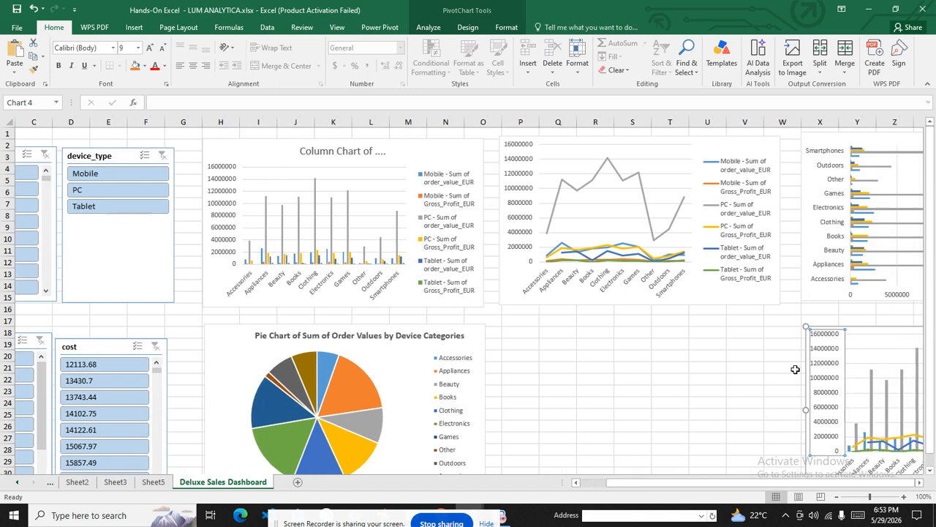
pyautogui.click(796, 356)
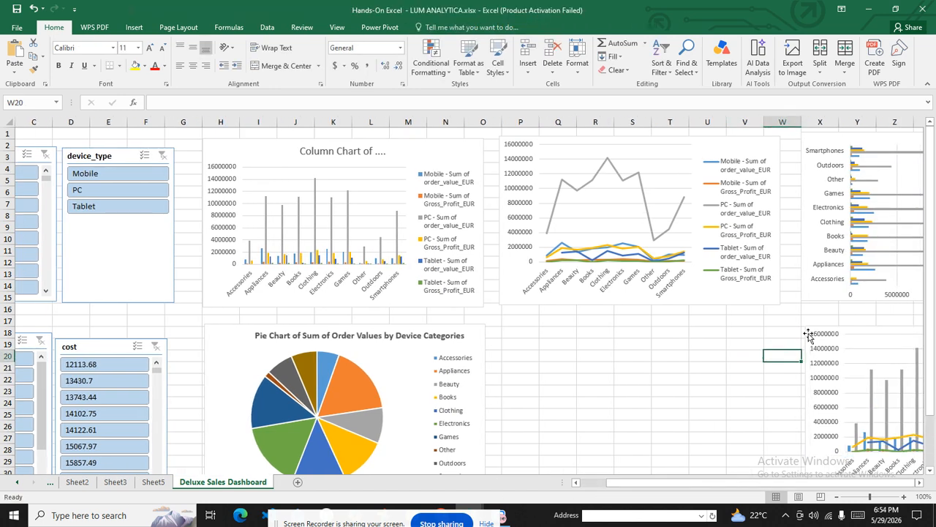
pyautogui.click(831, 333)
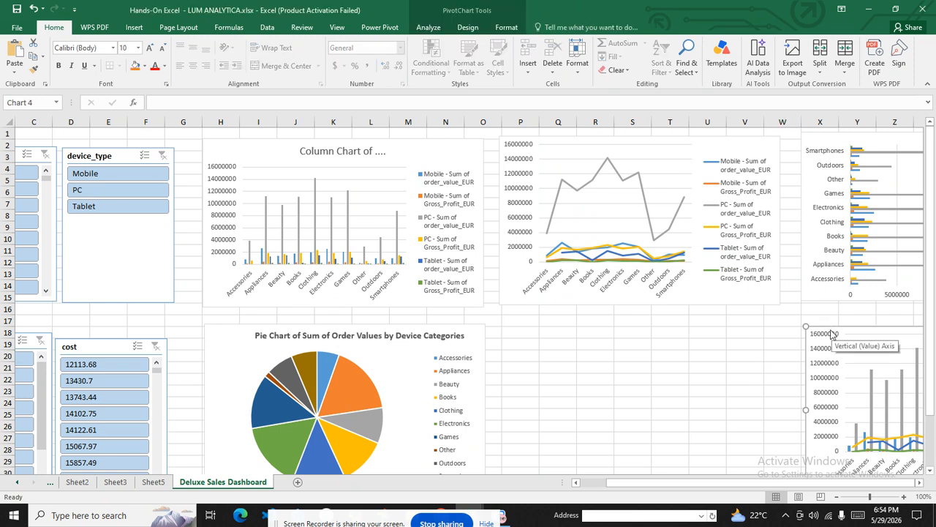
pyautogui.moveTo(814, 326); pyautogui.dragTo(515, 323)
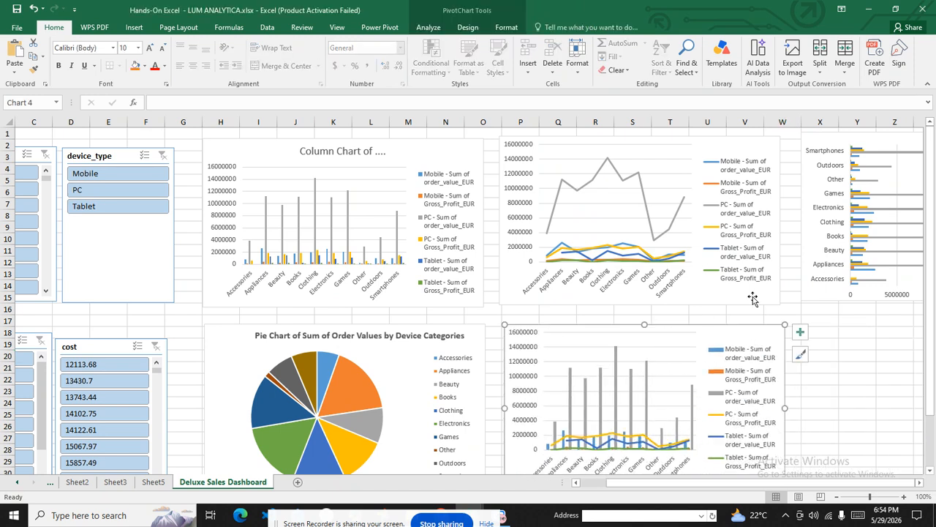
pyautogui.moveTo(824, 483); pyautogui.dragTo(657, 476)
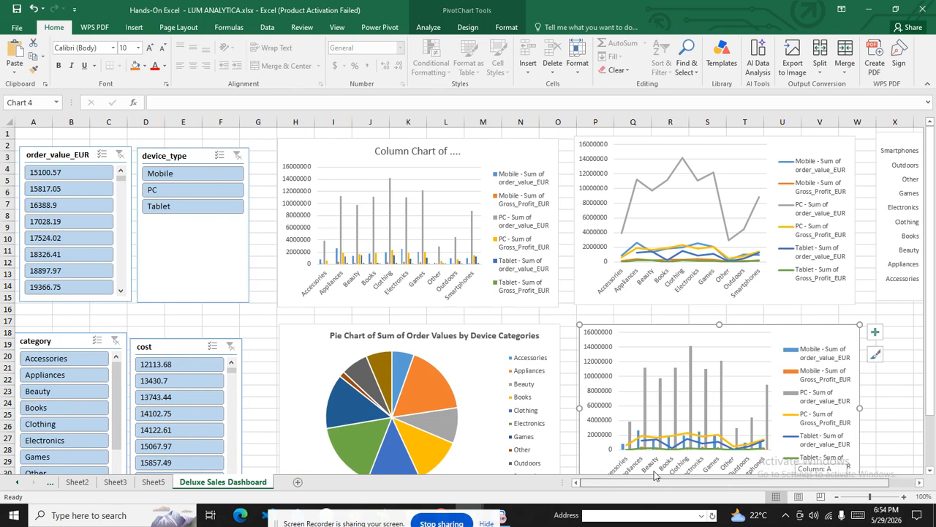
pyautogui.click(263, 213)
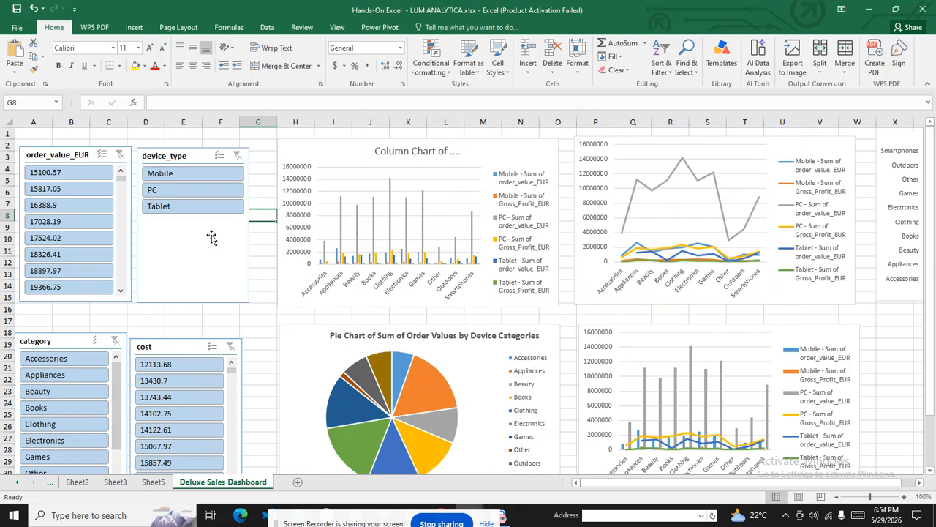
# Step: Check the report connections of the order_value_EUR slicer and accept them as they are
pyautogui.click(55, 152)
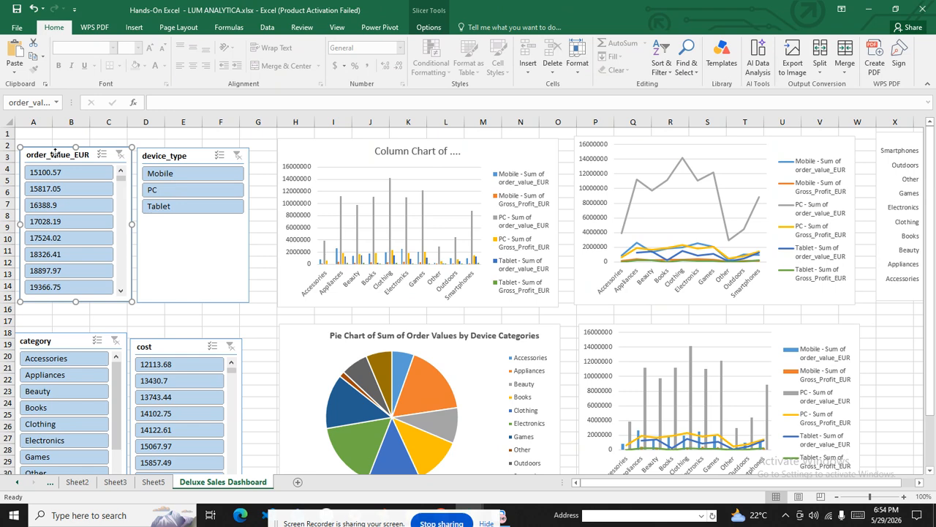
pyautogui.rightClick(55, 152)
pyautogui.click(86, 301)
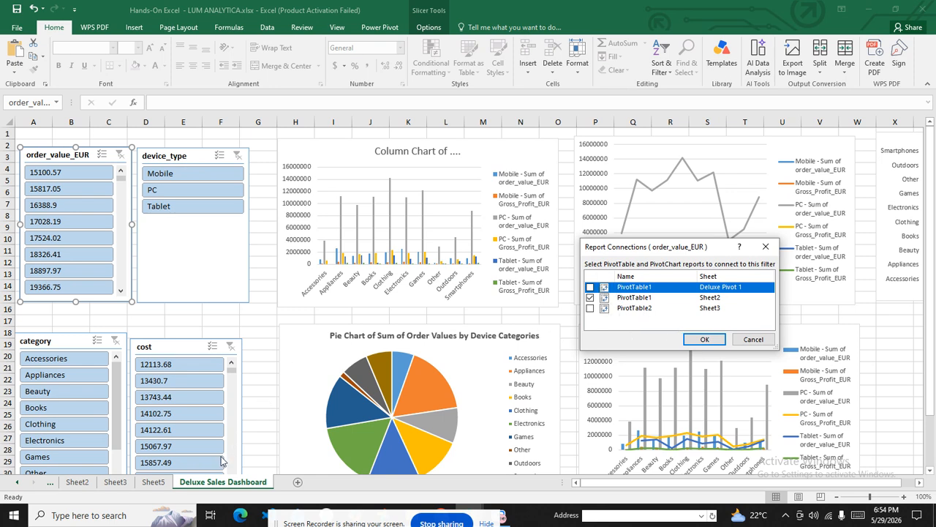
pyautogui.click(702, 341)
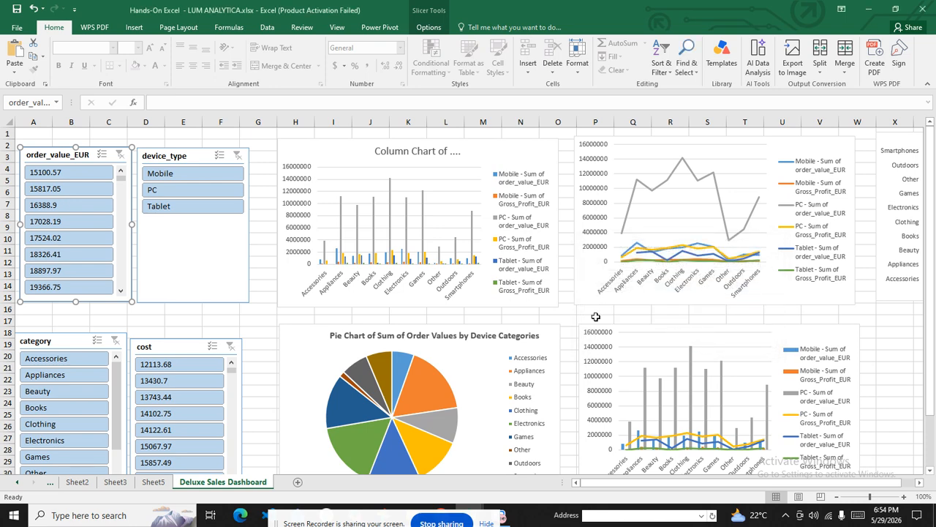
# Step: Check the report connections of the device_type slicer and accept them as they are
pyautogui.click(187, 157)
pyautogui.rightClick(188, 157)
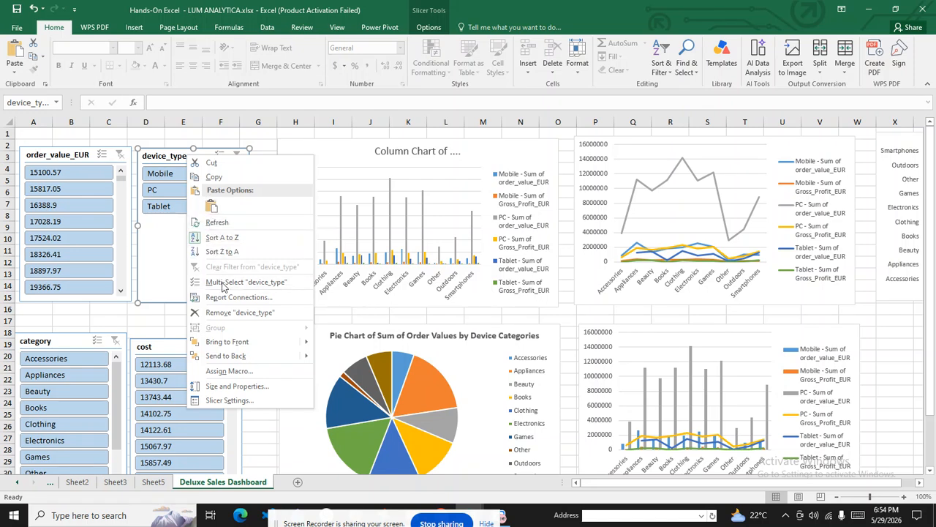
pyautogui.click(234, 299)
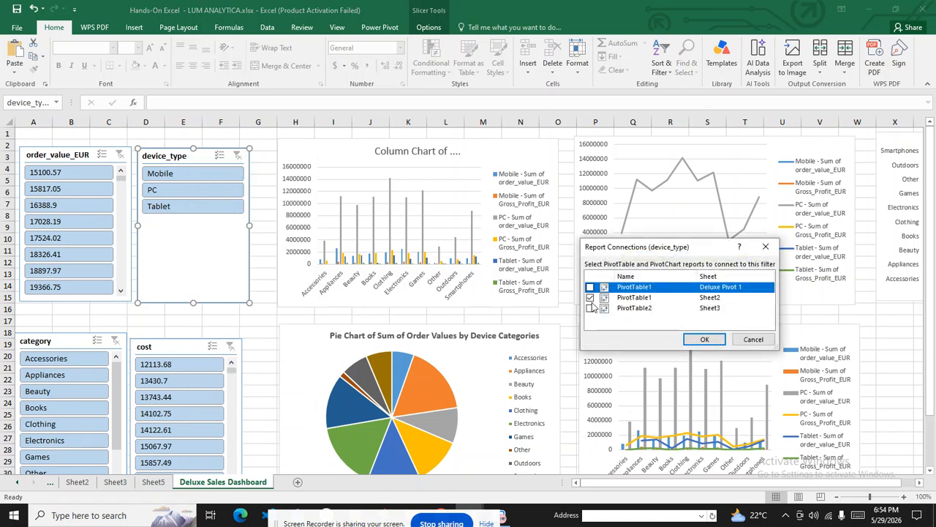
pyautogui.click(695, 343)
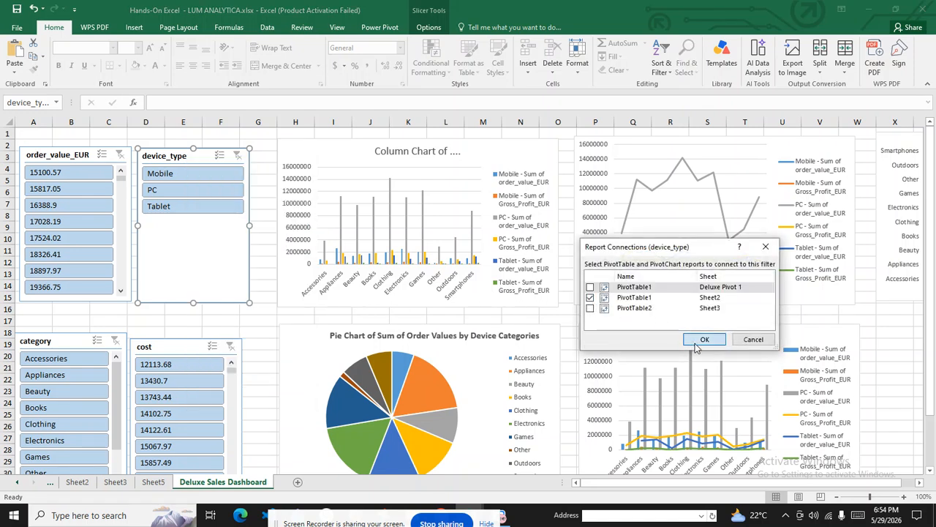
# Step: Check the report connections of the cost slicer and accept them as they are
pyautogui.click(189, 346)
pyautogui.rightClick(189, 346)
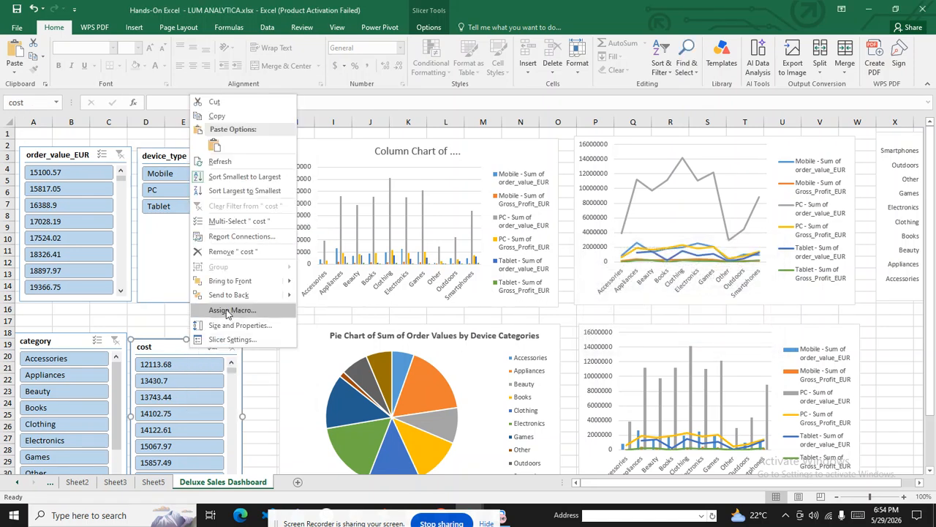
pyautogui.click(227, 246)
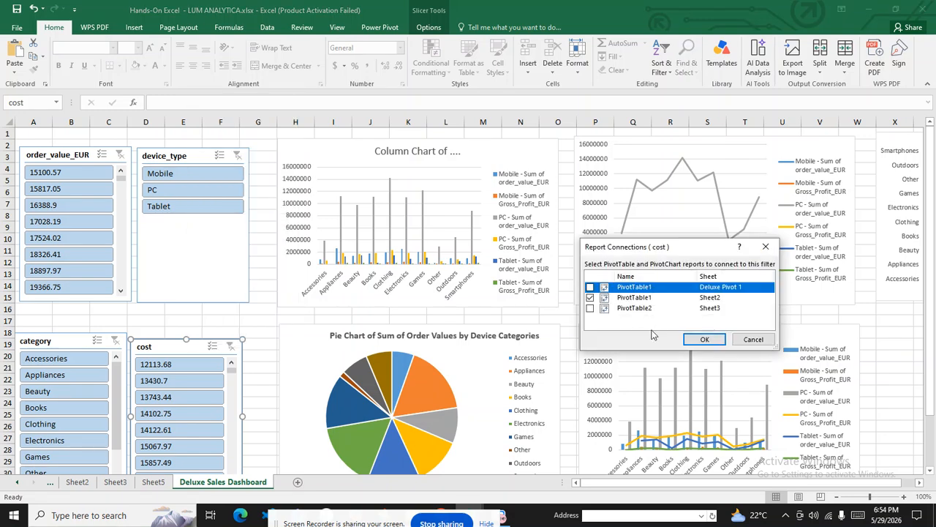
pyautogui.click(691, 344)
# Step: Check the report connections of the category slicer and accept them as they are
pyautogui.moveTo(73, 344); pyautogui.dragTo(72, 342)
pyautogui.rightClick(72, 342)
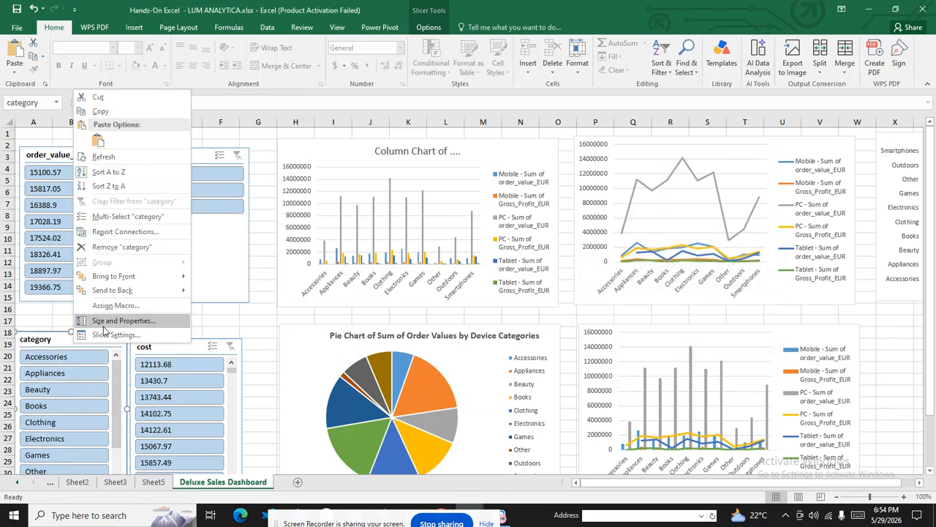
pyautogui.click(121, 232)
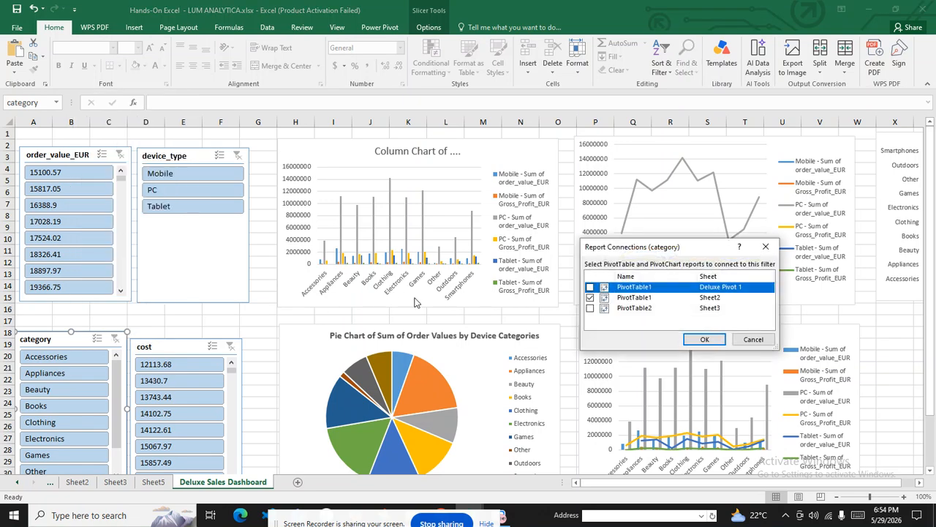
pyautogui.click(691, 340)
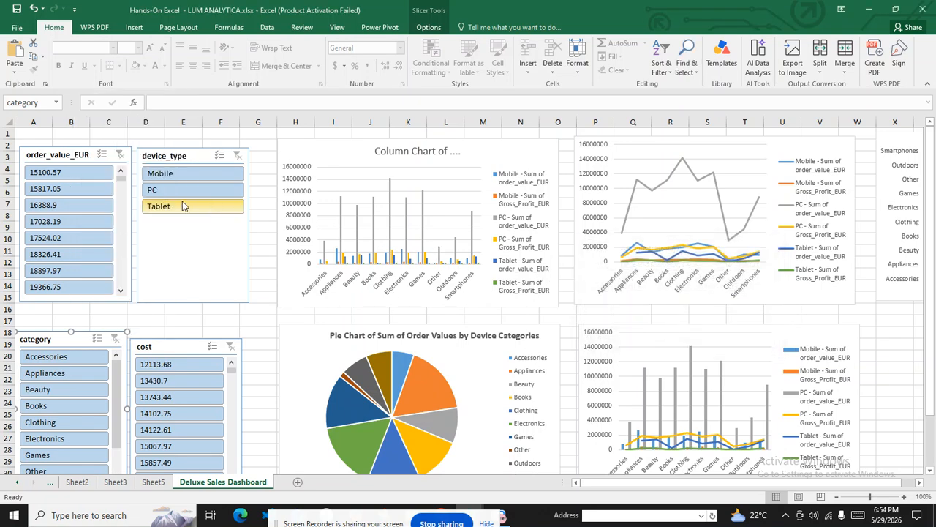
# Step: Test the dashboard with order values 15100.57 and 15817.05 and device type PC, clearing the order_value_EUR and device_type filters
pyautogui.click(98, 177)
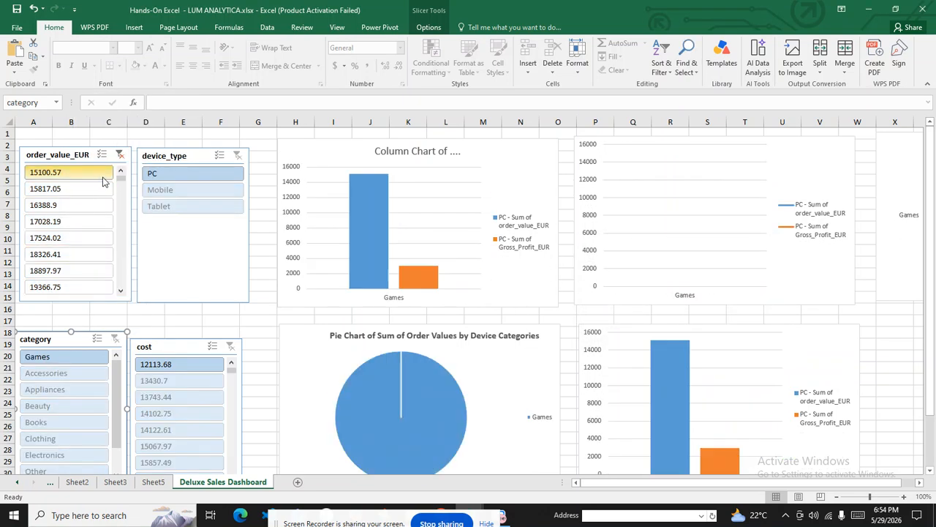
pyautogui.click(94, 188)
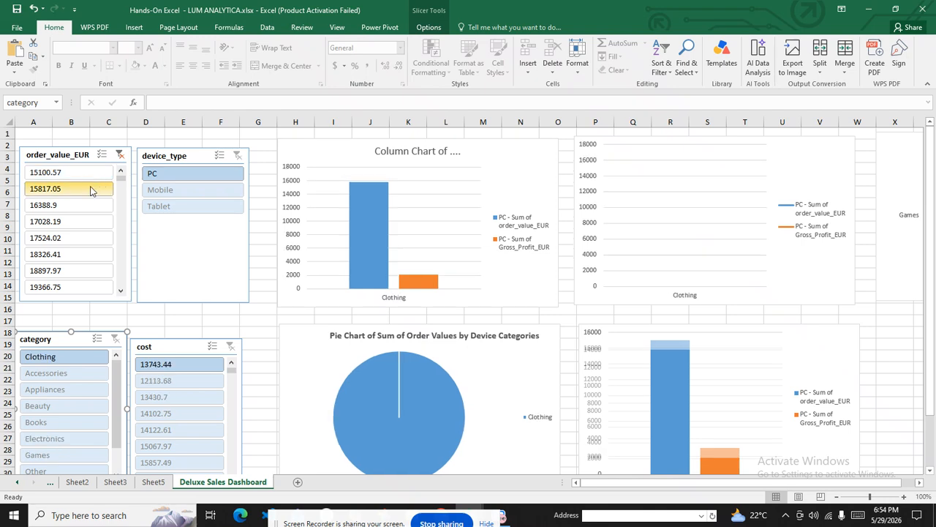
pyautogui.click(178, 175)
pyautogui.click(120, 154)
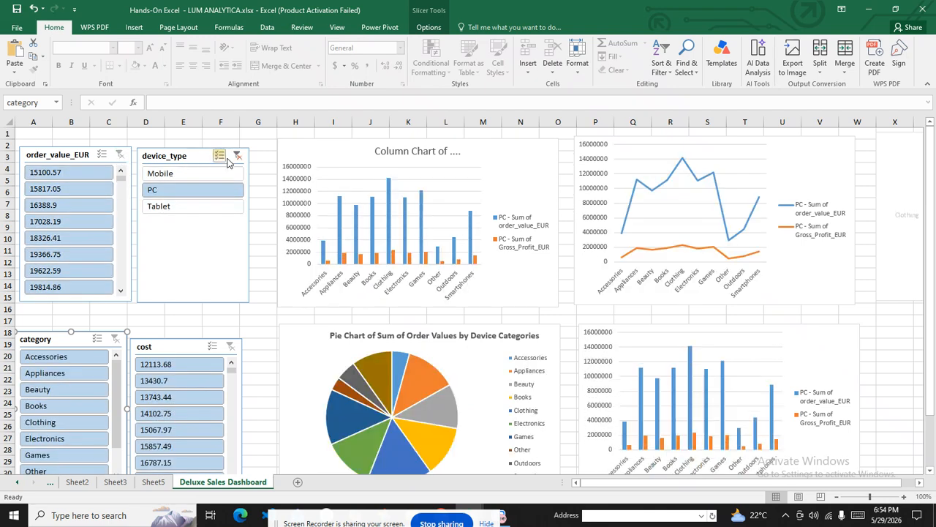
pyautogui.click(236, 157)
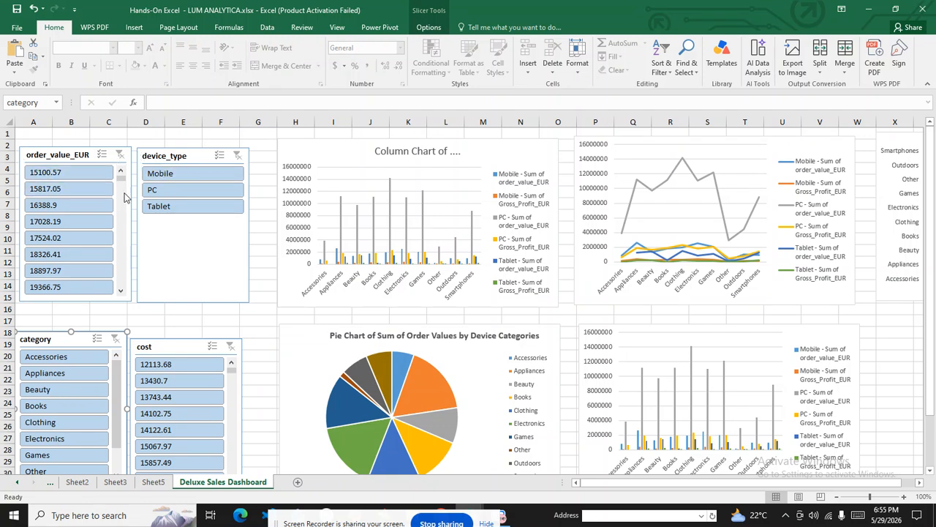
# Step: Test the category slicer with Accessories and the cost slicer with 26375.35, and clear both filters
pyautogui.click(82, 364)
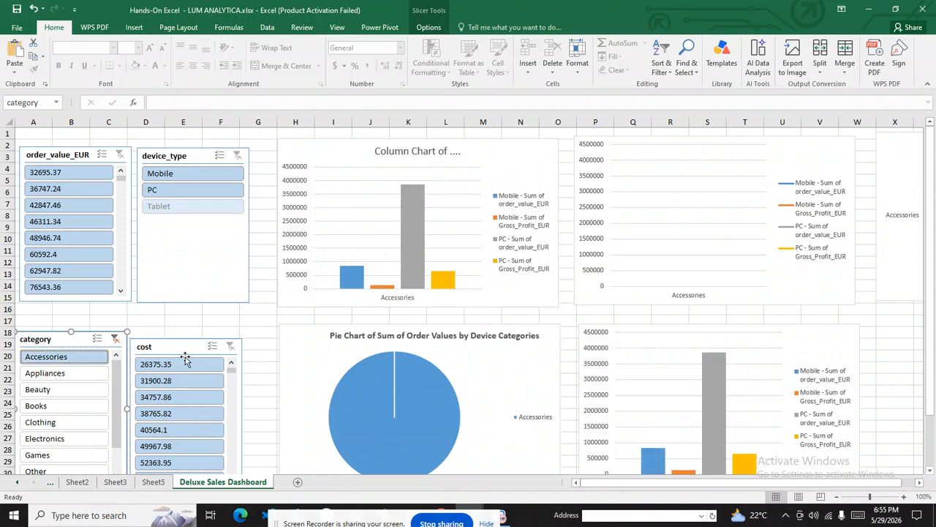
pyautogui.click(163, 370)
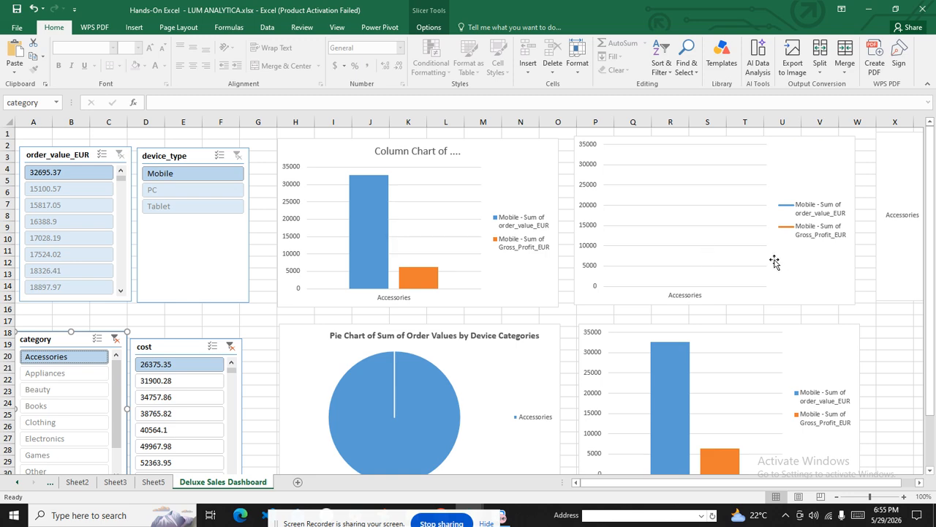
pyautogui.click(231, 346)
pyautogui.click(115, 339)
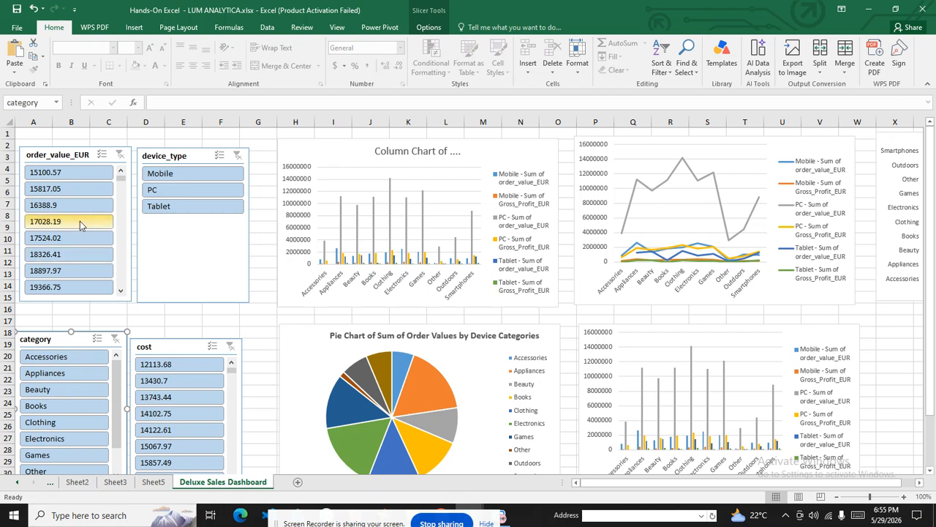
# Step: Test the slicers combined with Appliances, Mobile and order value 37582.13, try Beauty, return to Appliances, and clear all slicer filters
pyautogui.click(52, 377)
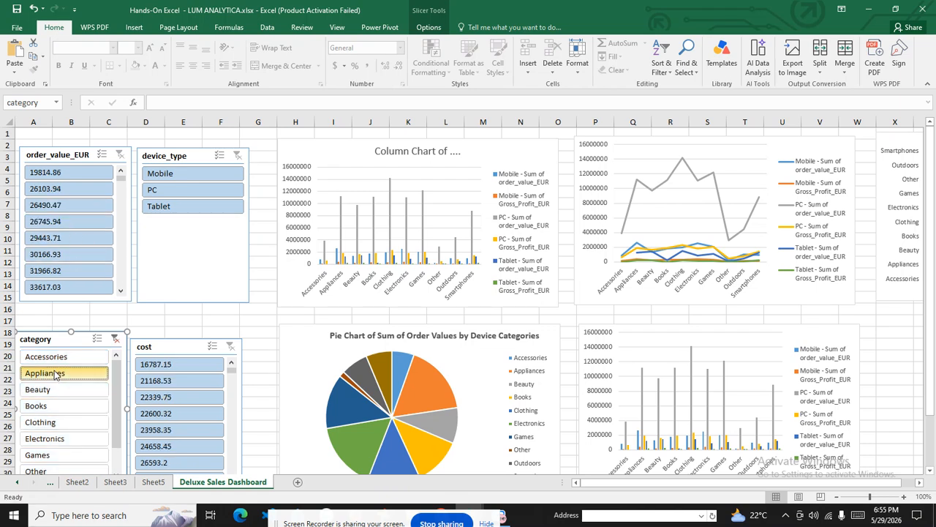
pyautogui.click(179, 178)
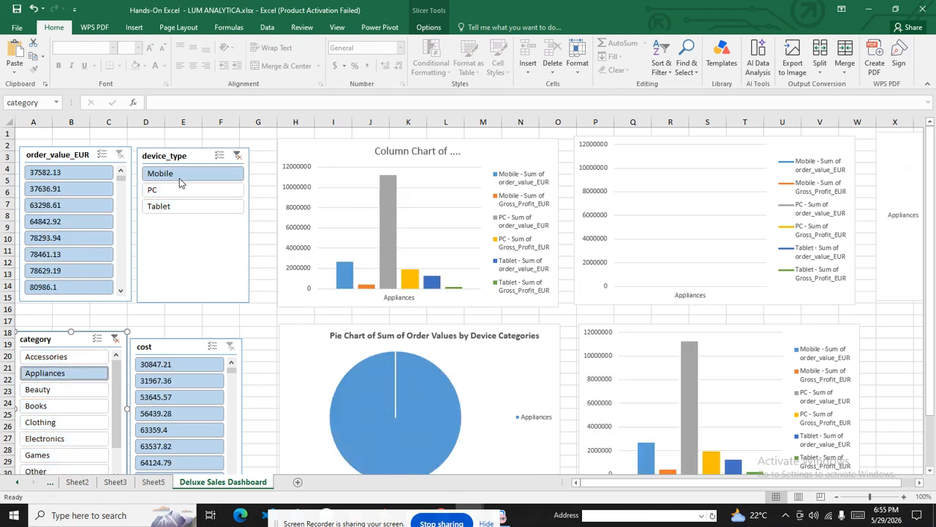
pyautogui.moveTo(681, 481); pyautogui.dragTo(654, 483)
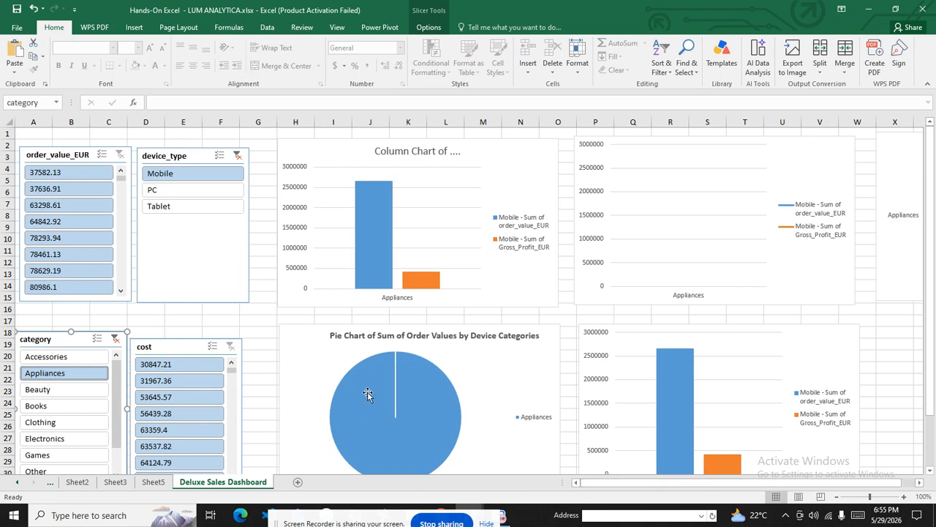
pyautogui.click(57, 177)
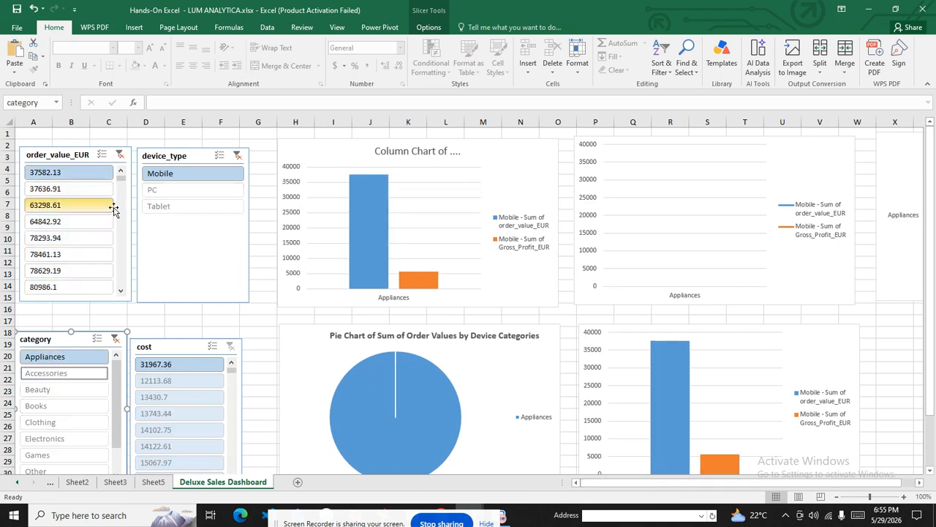
pyautogui.click(86, 391)
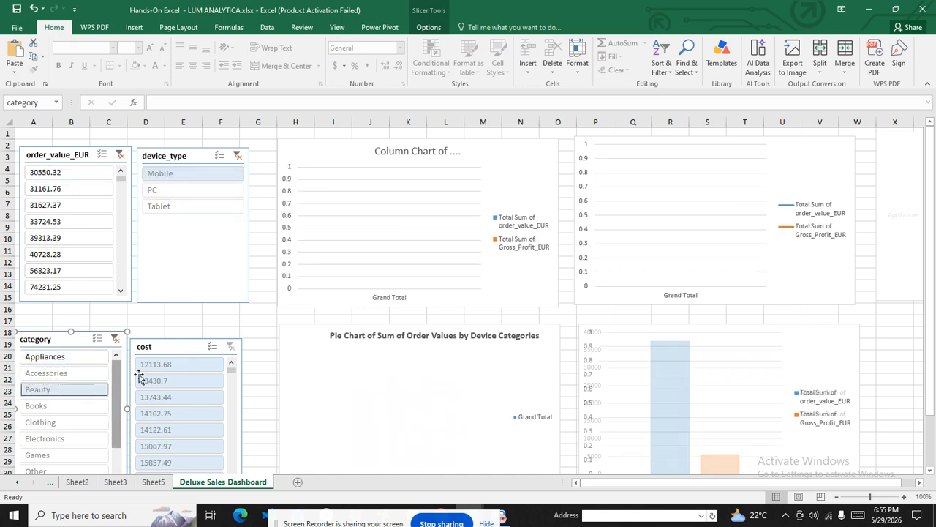
pyautogui.click(102, 357)
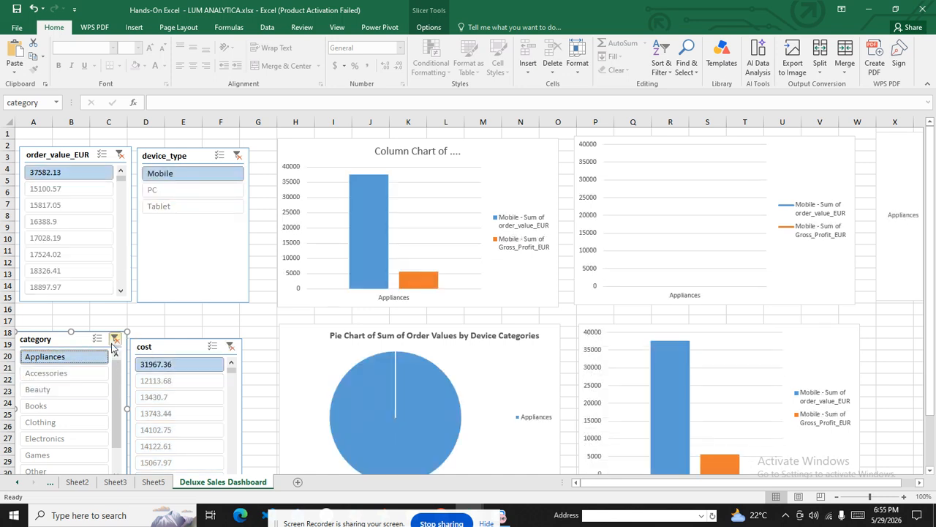
pyautogui.click(230, 345)
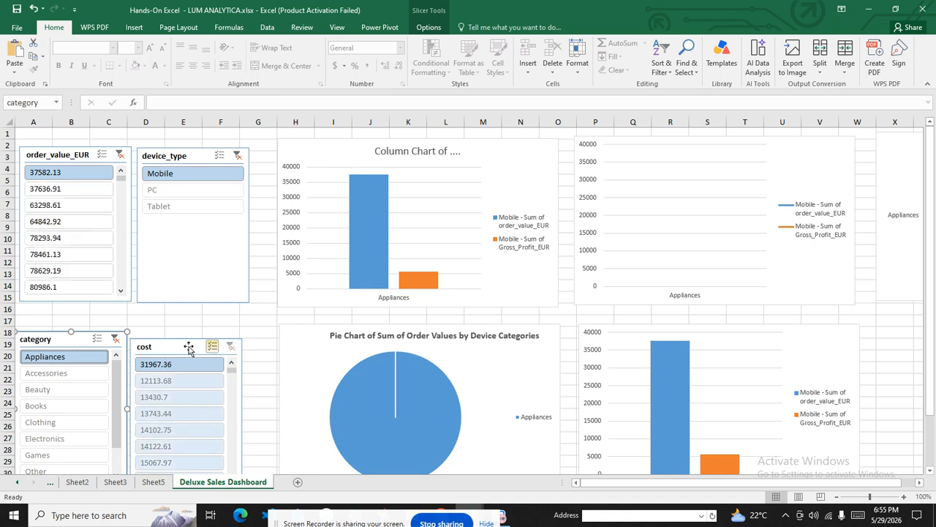
pyautogui.click(115, 338)
pyautogui.click(117, 155)
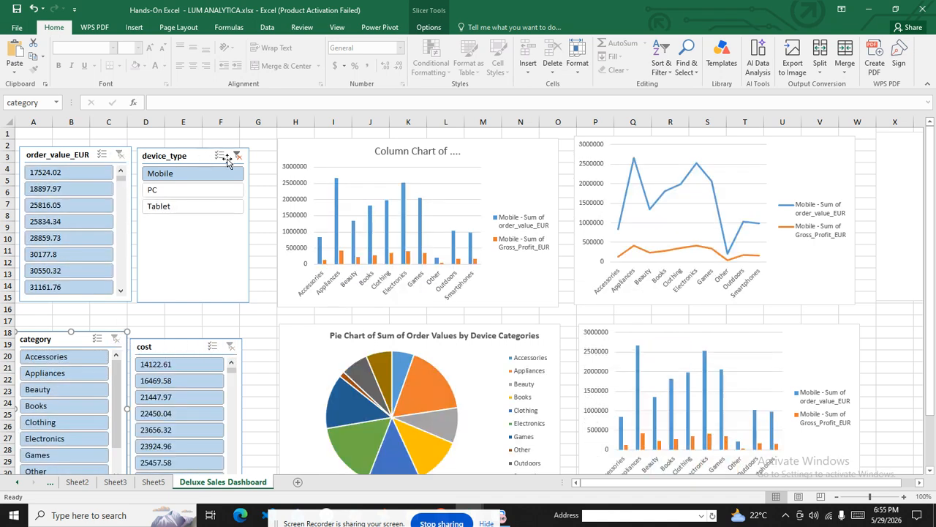
pyautogui.click(236, 156)
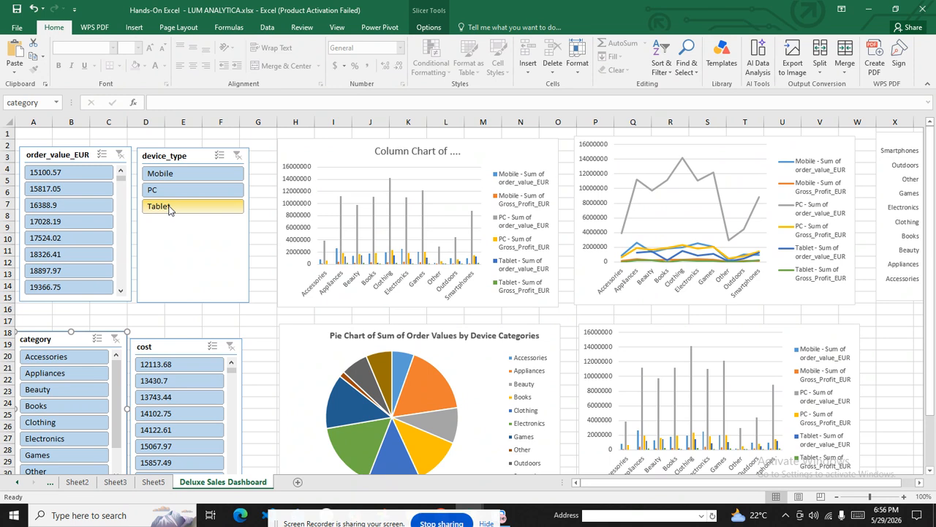
pyautogui.moveTo(777, 483); pyautogui.dragTo(790, 476)
pyautogui.moveTo(731, 477); pyautogui.dragTo(717, 479)
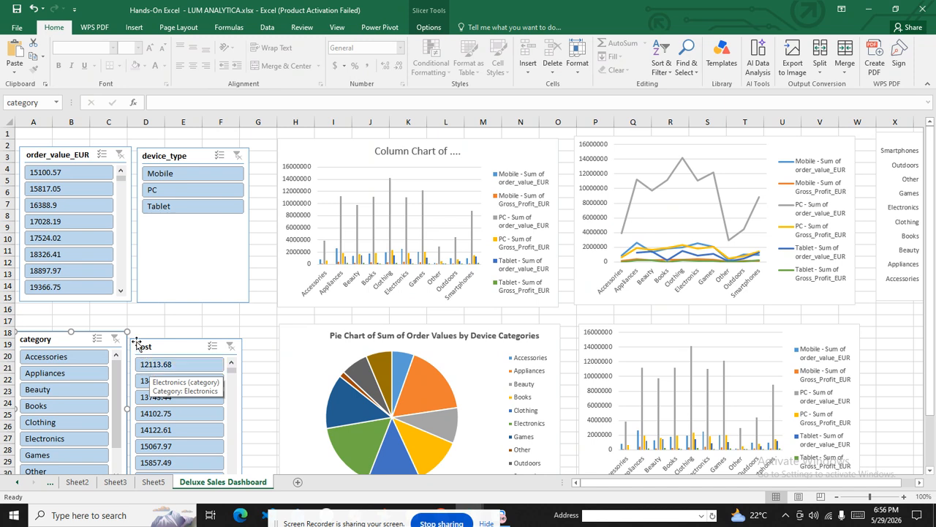
# Step: Test the dashboard with order value 15100.57 and separately with category Beauty, clearing each filter after viewing the charts
pyautogui.click(58, 178)
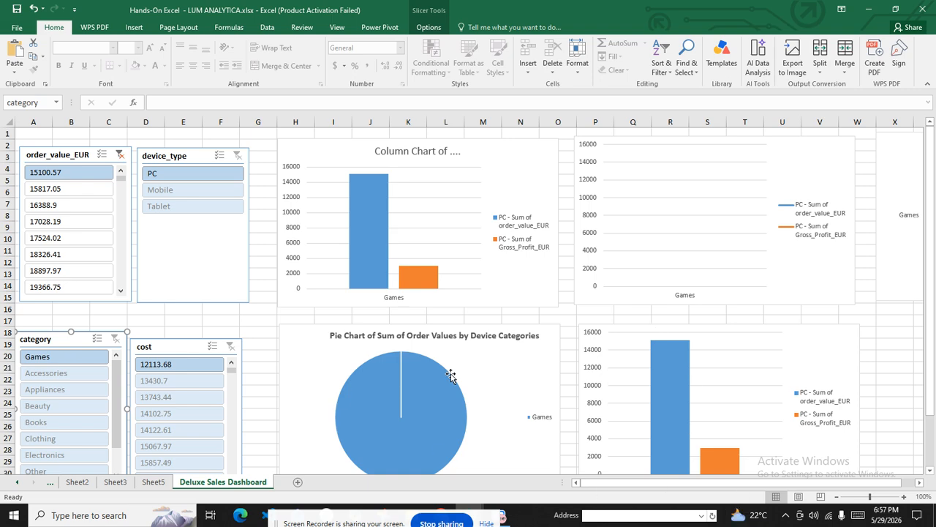
pyautogui.click(120, 155)
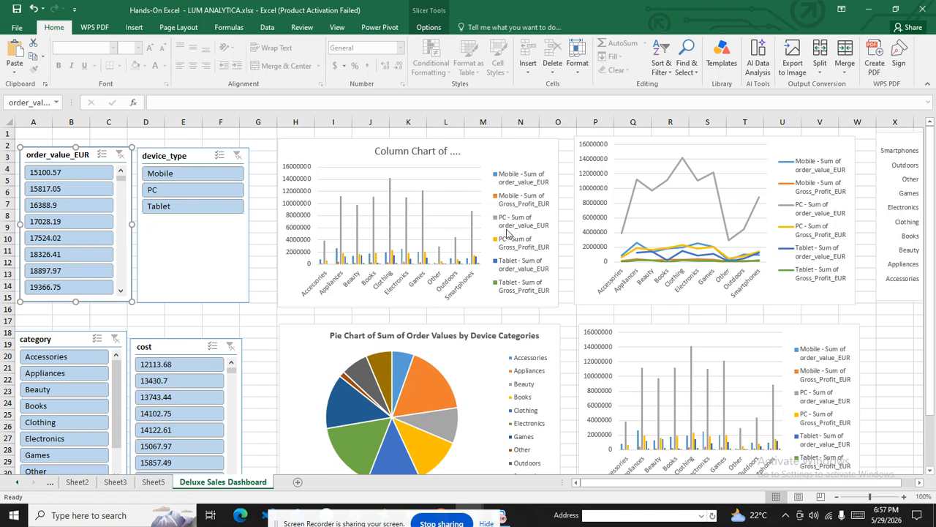
pyautogui.click(58, 390)
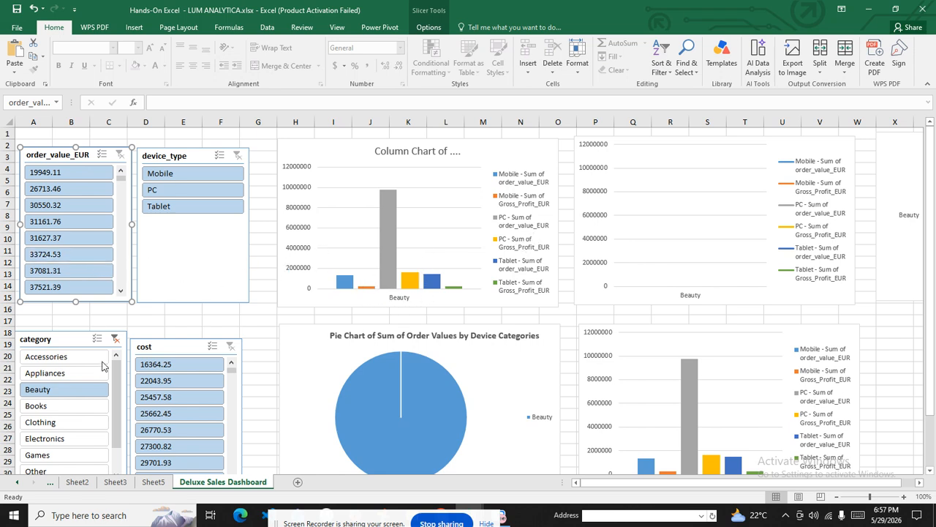
pyautogui.click(115, 341)
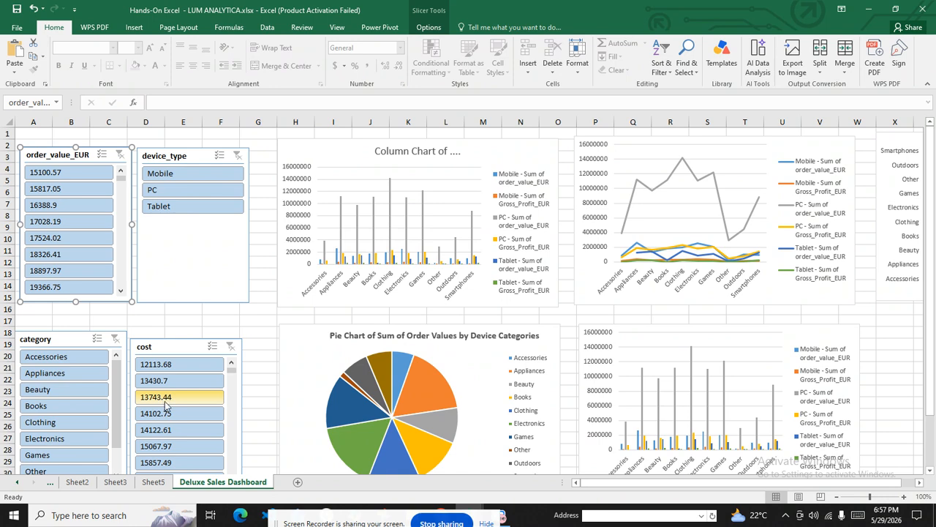
# Step: Filter the dashboard by cost 13743.44, view the charts across the sheet, and clear the cost filter
pyautogui.click(169, 398)
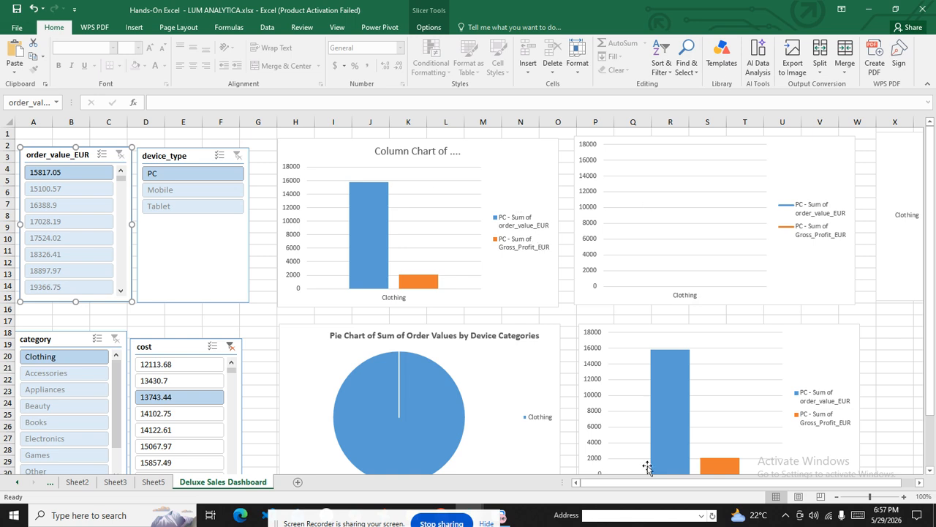
pyautogui.moveTo(692, 482)
pyautogui.mouseDown()
pyautogui.moveTo(700, 482)
pyautogui.moveTo(687, 480)
pyautogui.mouseUp()
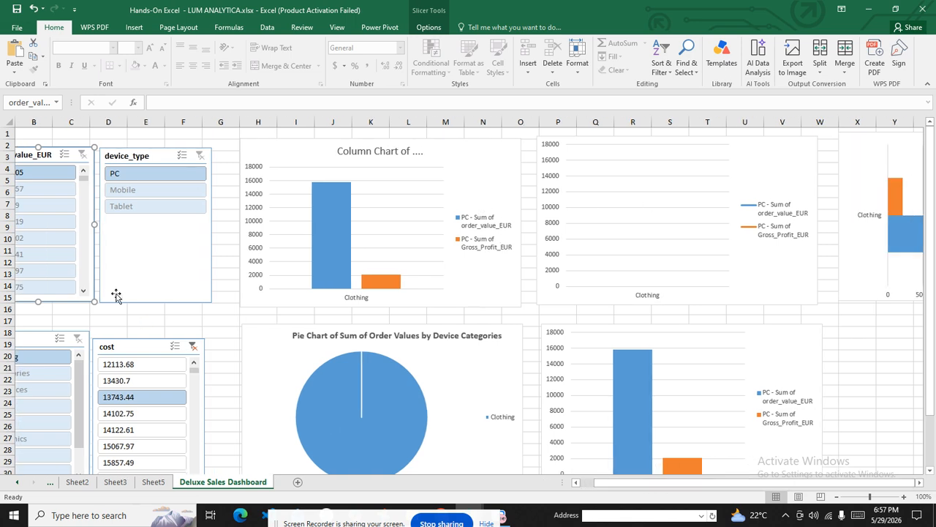
pyautogui.click(193, 347)
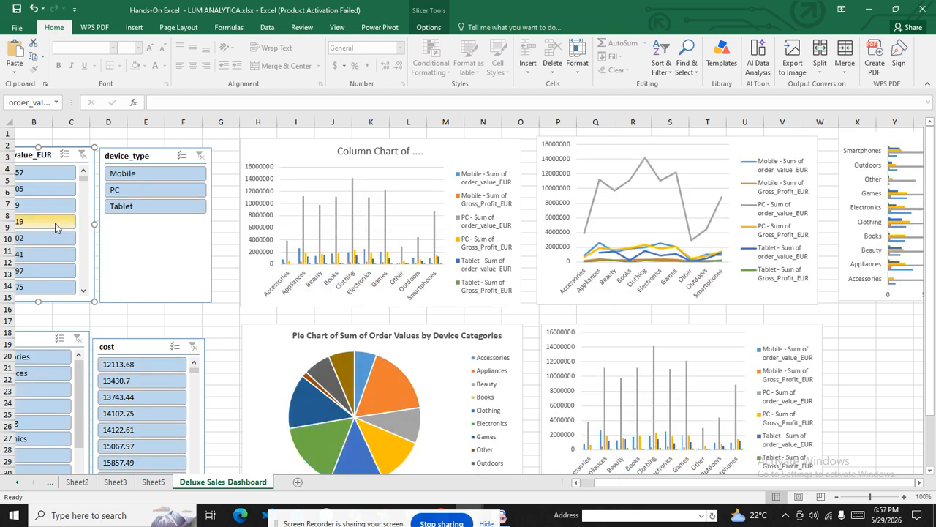
pyautogui.moveTo(598, 482); pyautogui.dragTo(587, 482)
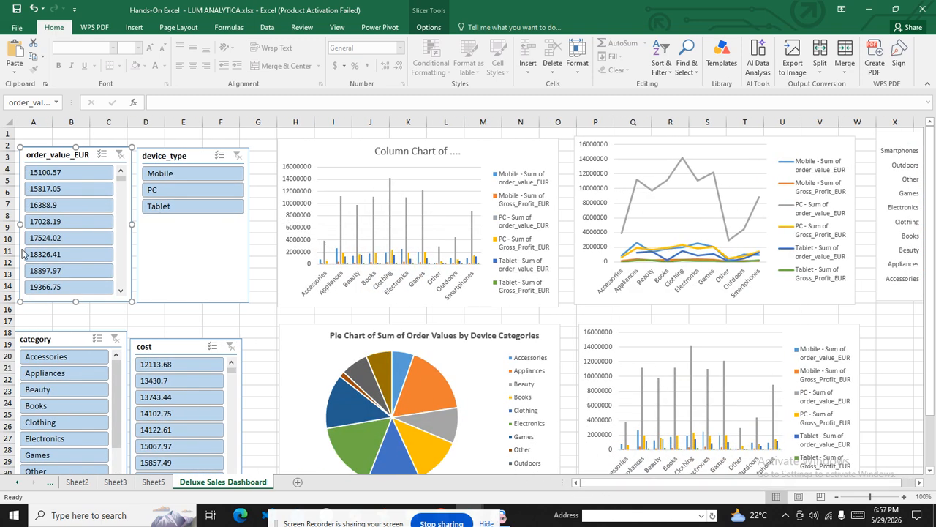
# Step: Switch the category filter through Electronics, Games, Clothing, Beauty and Accessories, and leave the dashboard filtered to Clothing
pyautogui.click(45, 438)
pyautogui.click(47, 455)
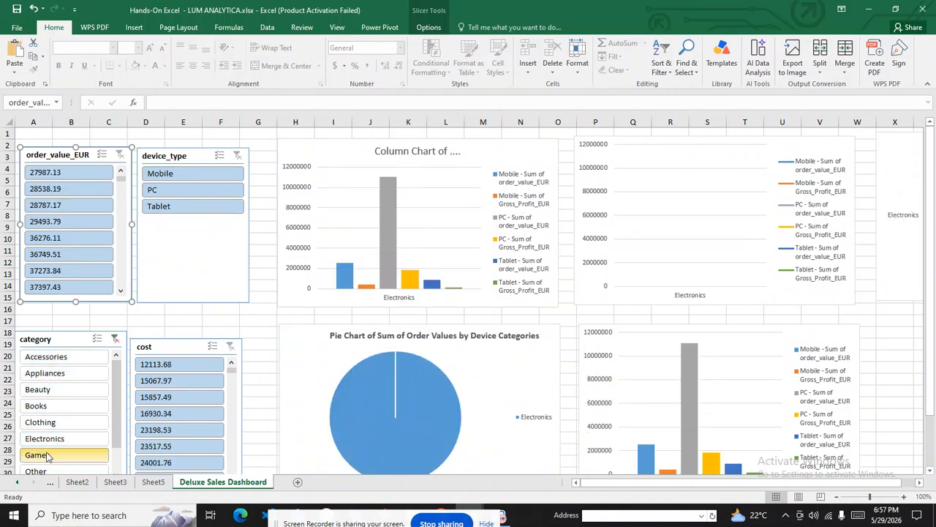
pyautogui.click(45, 423)
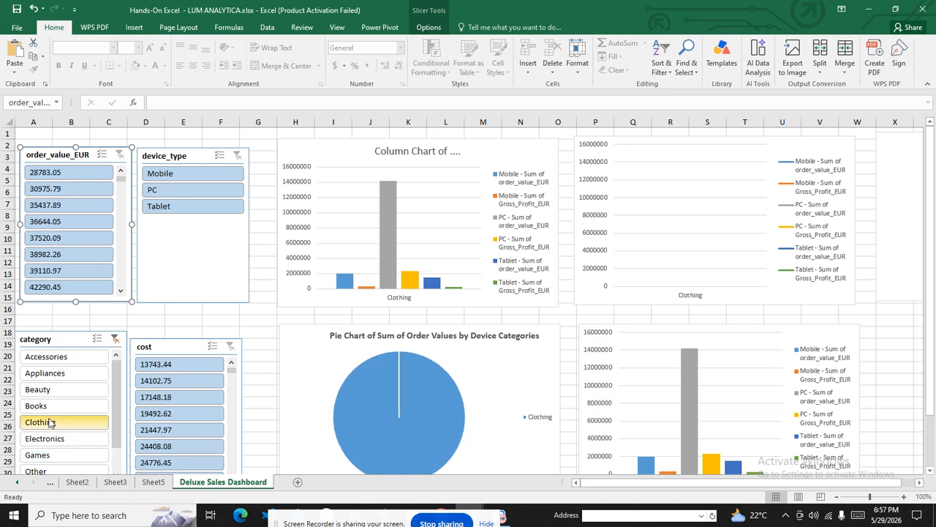
pyautogui.click(43, 389)
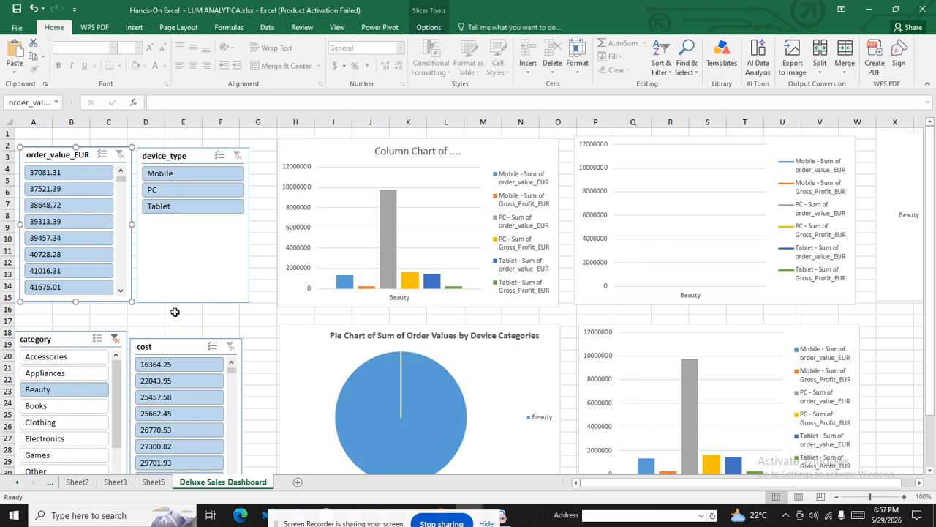
pyautogui.click(66, 356)
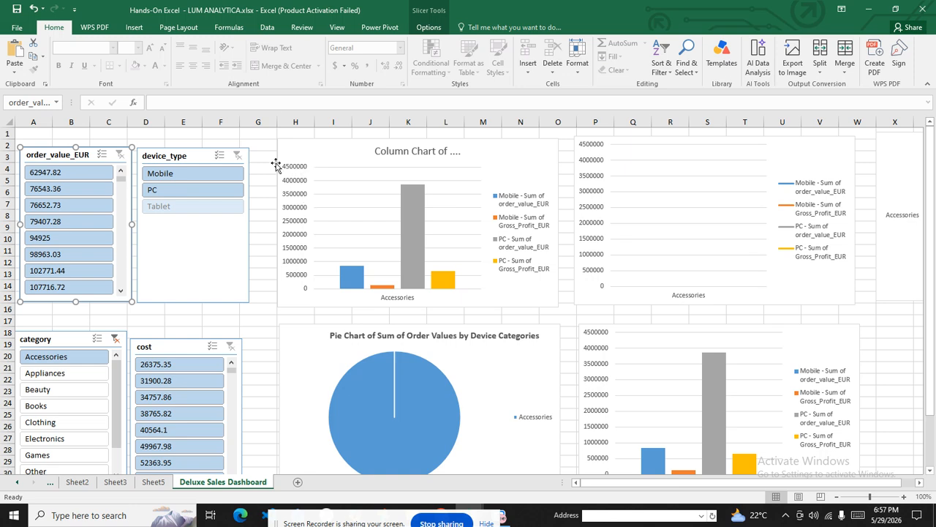
pyautogui.click(41, 423)
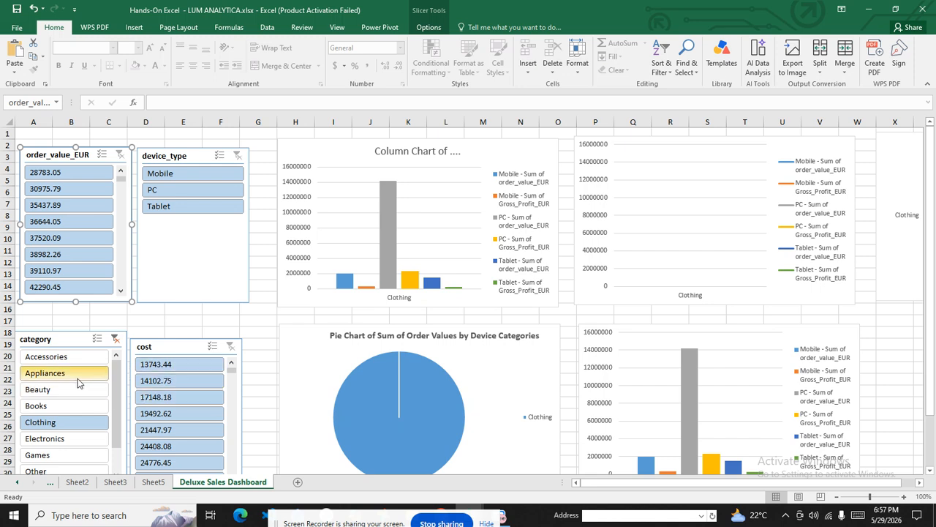
# Step: Test the dashboard with category Games and separately with cost 12113.68, clearing each filter after viewing the charts
pyautogui.click(38, 455)
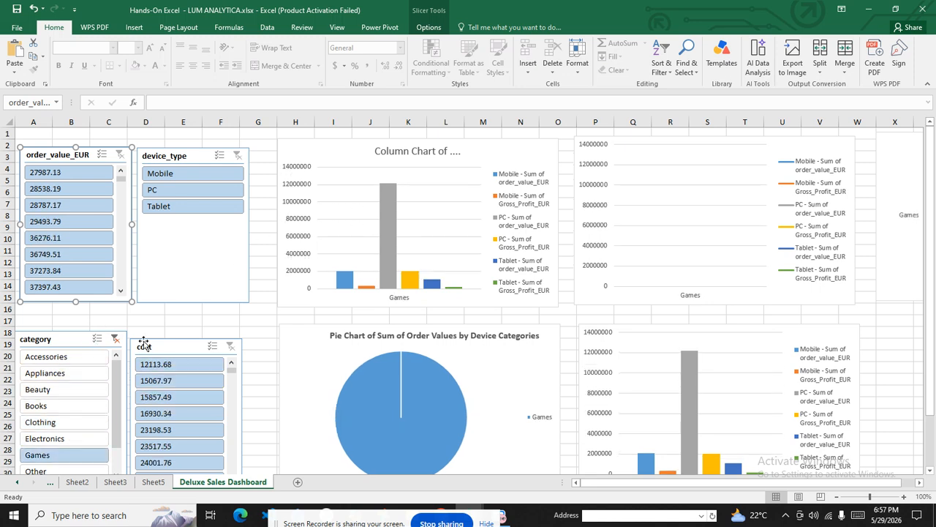
pyautogui.click(115, 339)
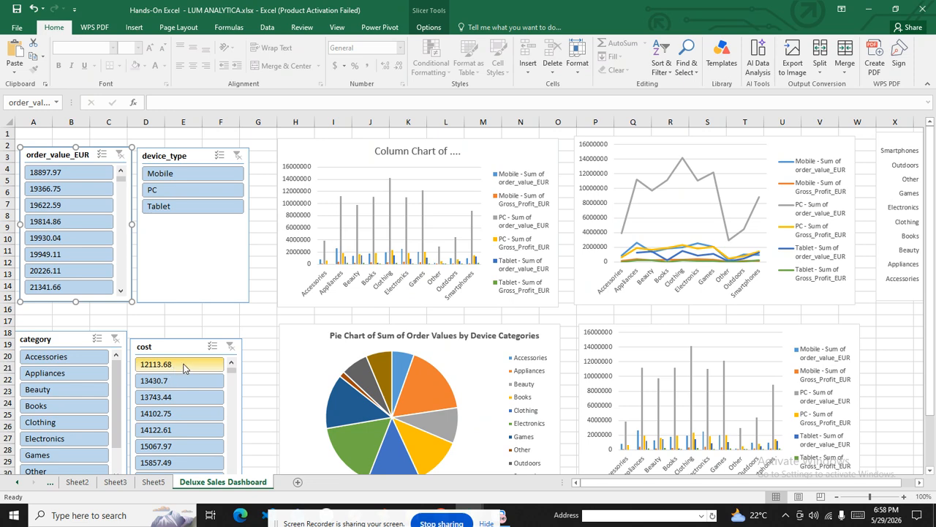
pyautogui.click(183, 365)
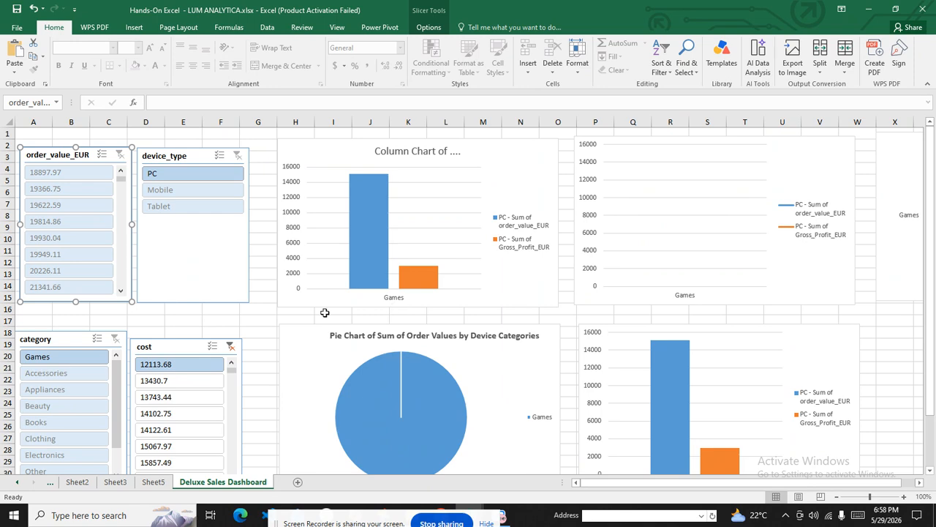
pyautogui.click(231, 346)
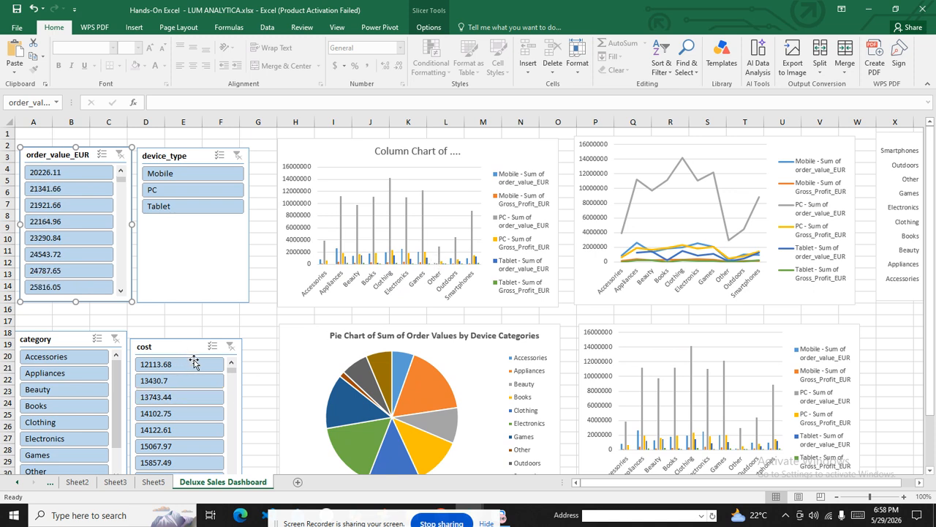
# Step: Align the cost slicer with the top of the category slicer, and switch the device_type filter through Mobile, PC and Tablet
pyautogui.moveTo(198, 352); pyautogui.dragTo(201, 345)
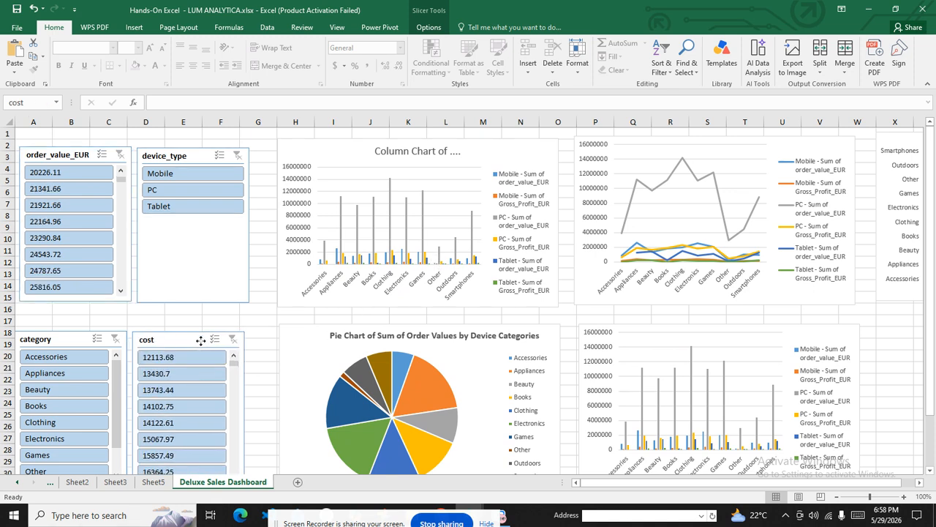
pyautogui.click(179, 180)
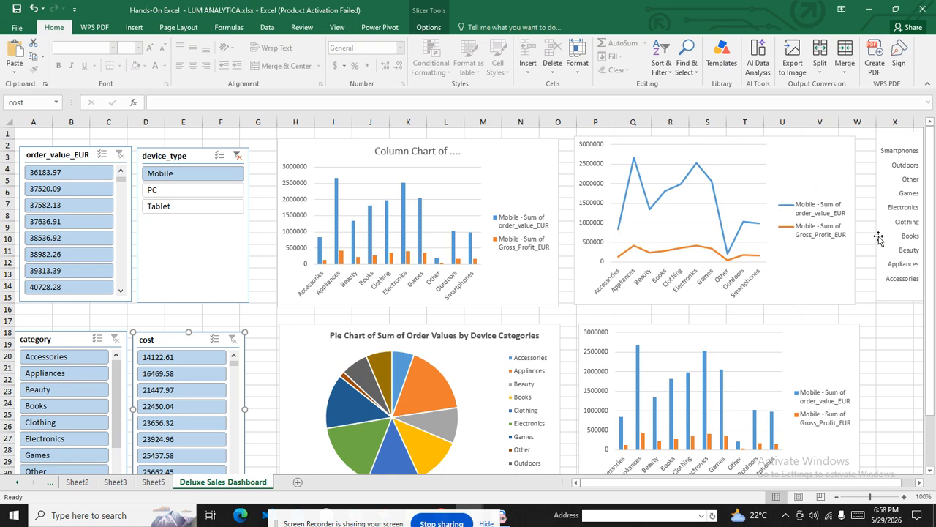
pyautogui.click(183, 195)
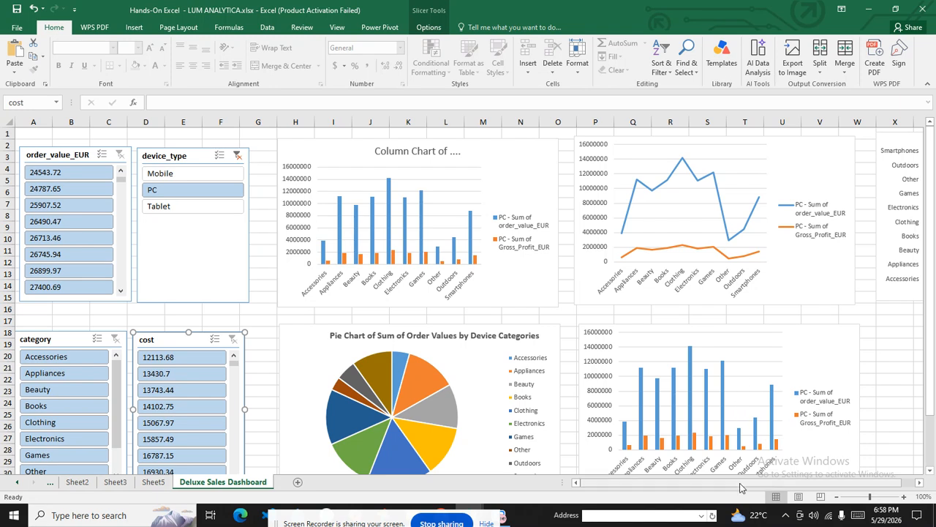
pyautogui.click(179, 213)
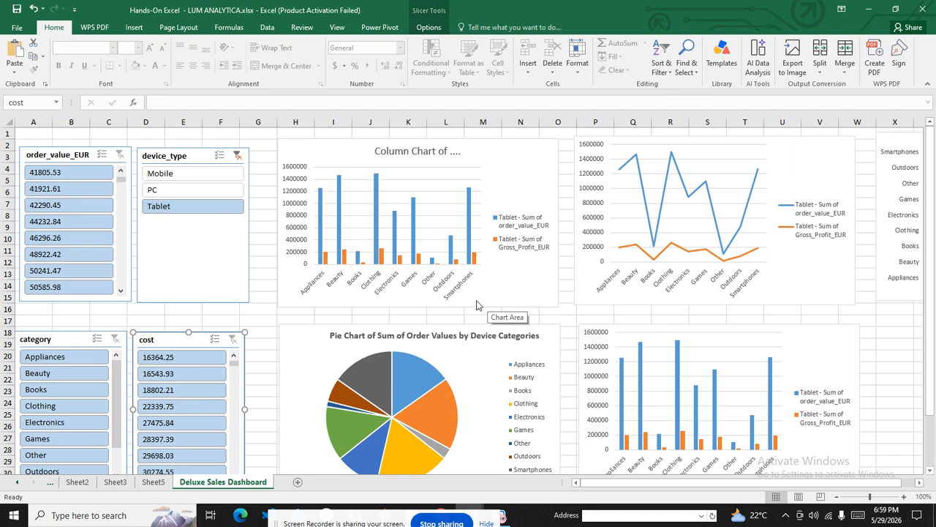
# Step: Examine the Sheet2 PivotTable and its device_type column filter options, closing the filter list without changing it
pyautogui.click(115, 483)
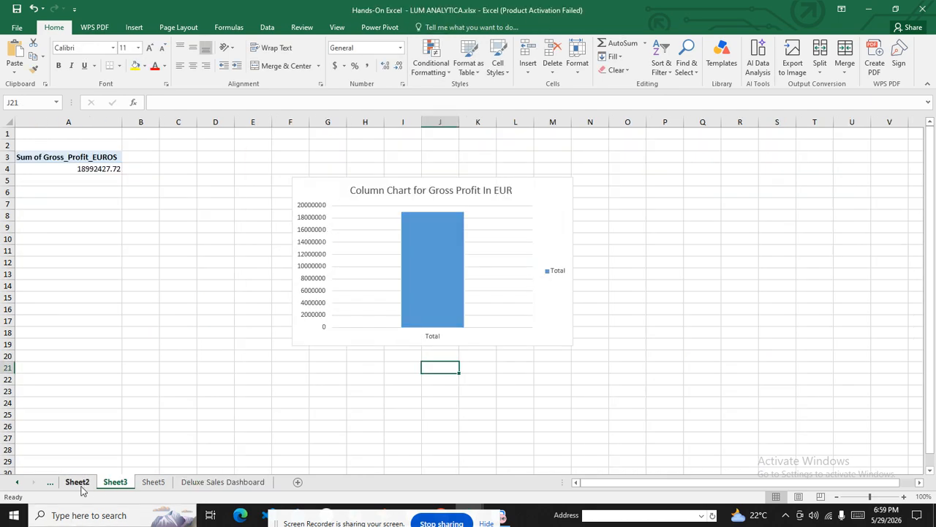
pyautogui.click(79, 483)
pyautogui.click(212, 157)
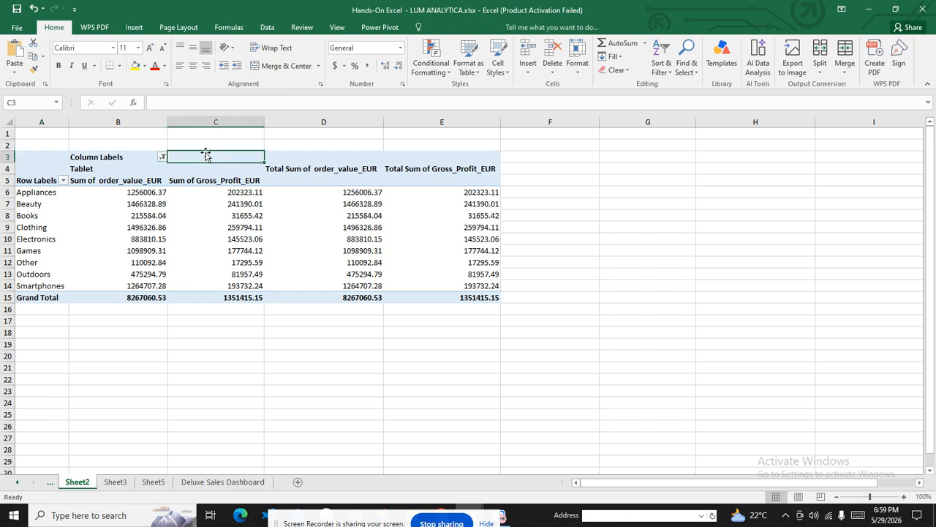
pyautogui.click(134, 165)
pyautogui.click(133, 156)
pyautogui.click(118, 190)
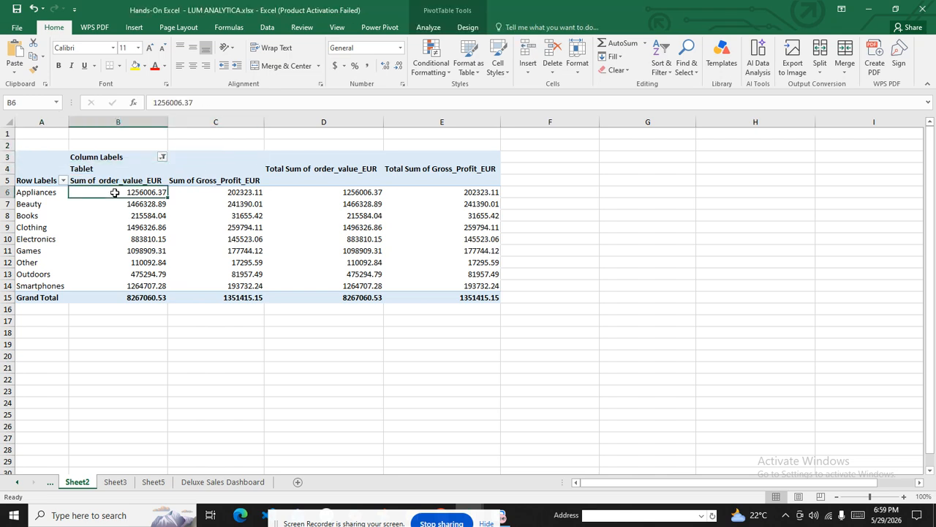
pyautogui.click(100, 176)
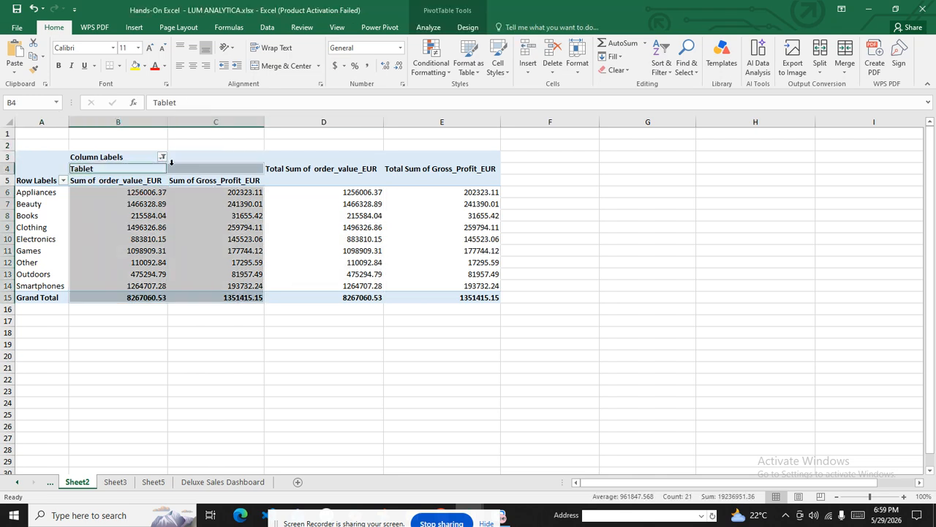
pyautogui.click(187, 144)
pyautogui.click(162, 157)
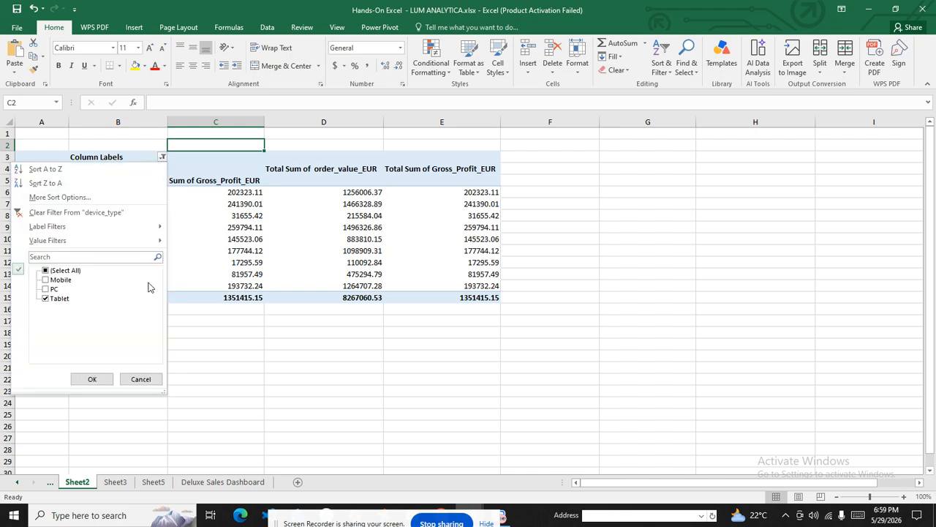
pyautogui.click(141, 378)
# Step: Inspect the Sheet2 PivotTable's column labels, value headings, total columns and category figures
pyautogui.click(106, 145)
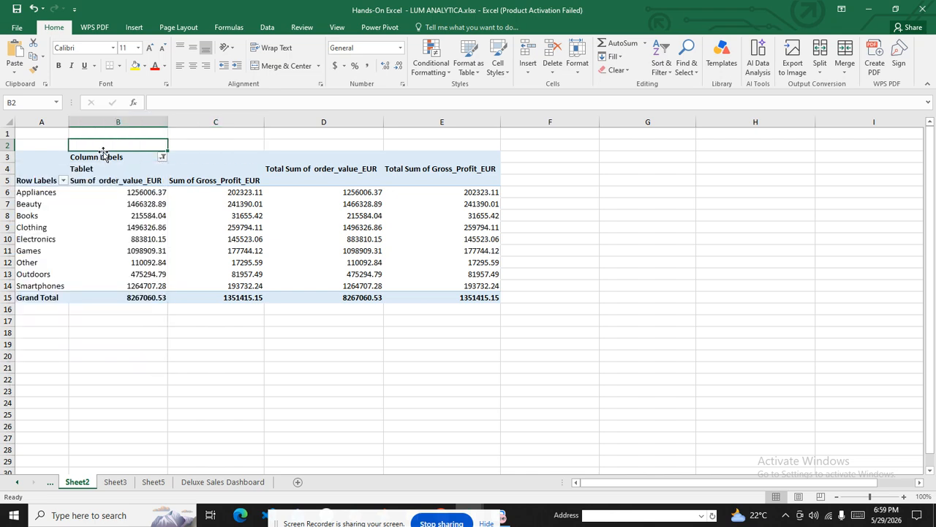
pyautogui.click(98, 158)
pyautogui.click(59, 158)
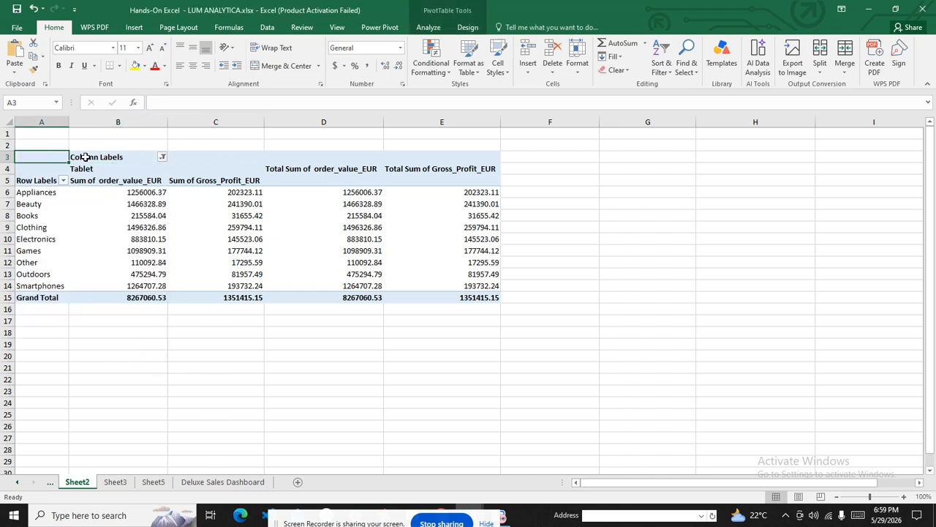
pyautogui.click(77, 158)
pyautogui.click(97, 169)
pyautogui.click(210, 181)
pyautogui.click(313, 167)
pyautogui.click(330, 179)
pyautogui.click(340, 239)
pyautogui.click(97, 264)
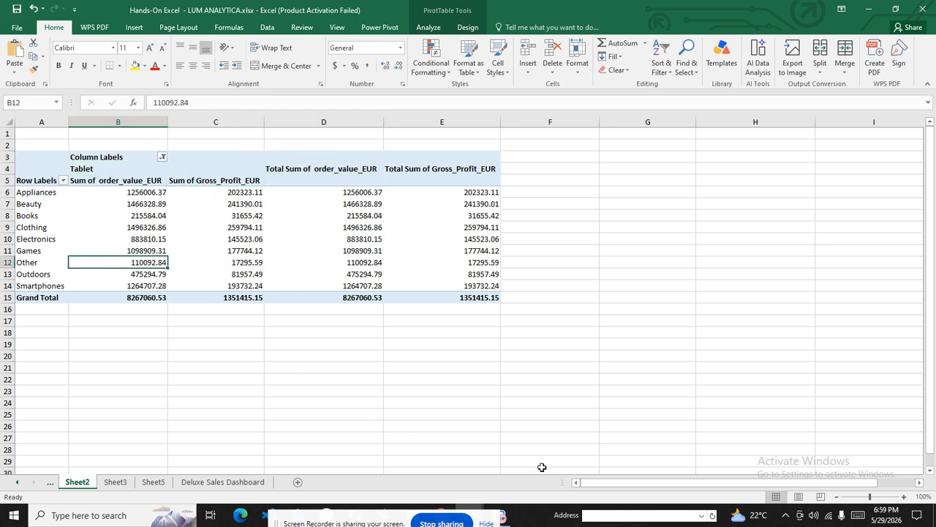
# Step: Open the Deluxe Pivot 1 sheet and examine its empty PivotTable area beside the country, device_type and date filters
pyautogui.click(49, 484)
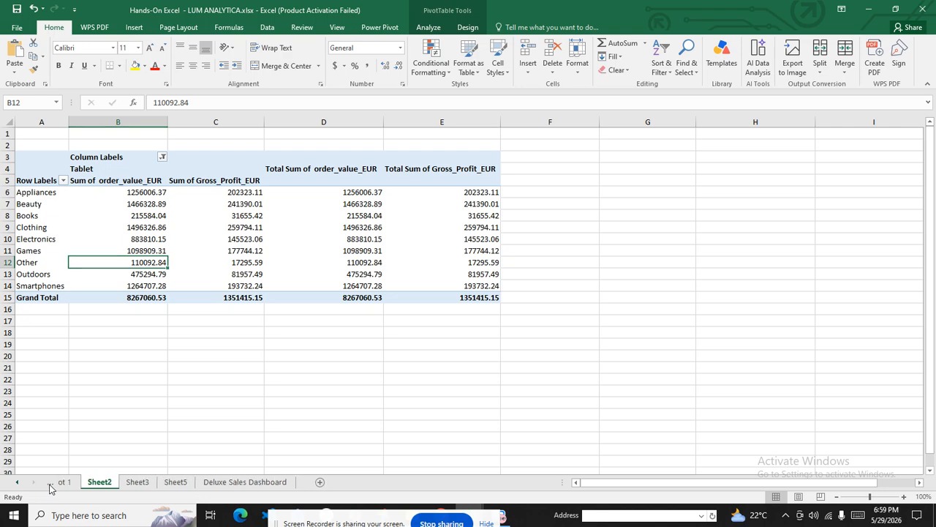
pyautogui.click(144, 482)
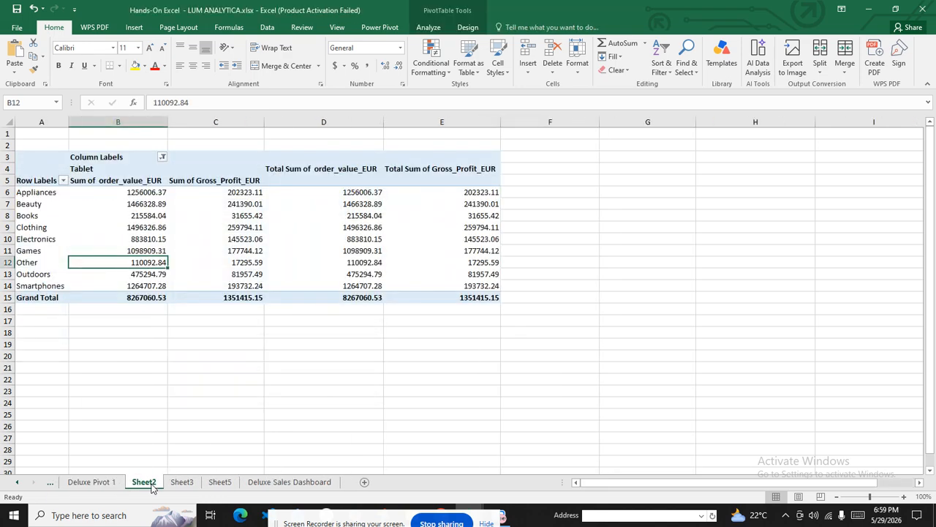
pyautogui.click(92, 482)
pyautogui.click(116, 168)
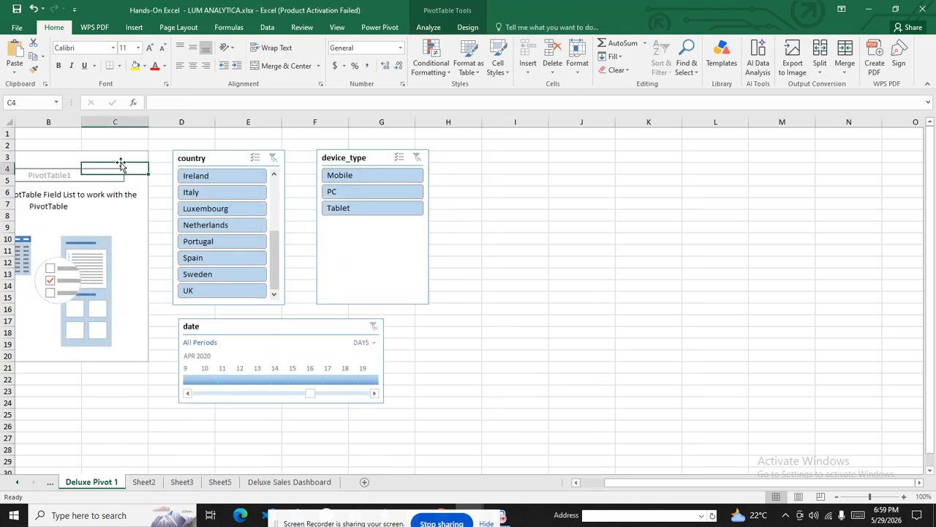
pyautogui.click(64, 156)
pyautogui.click(118, 158)
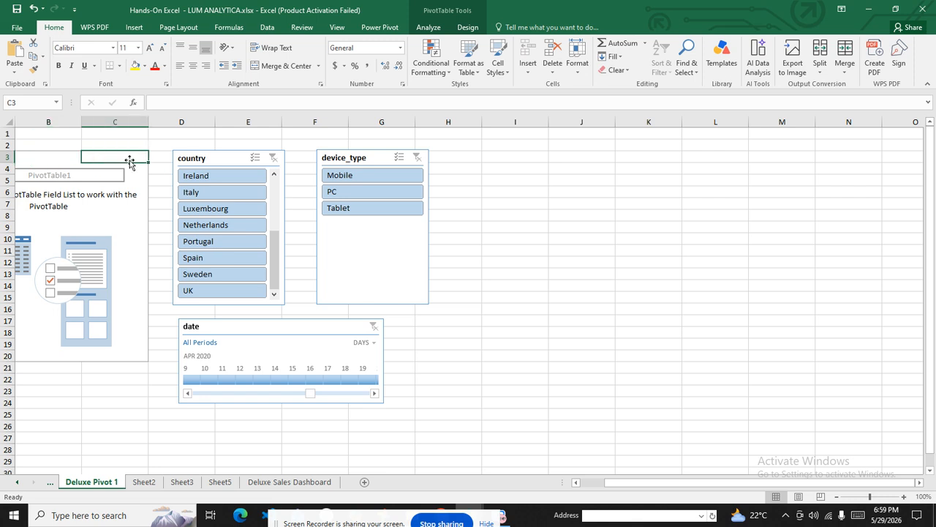
pyautogui.click(109, 179)
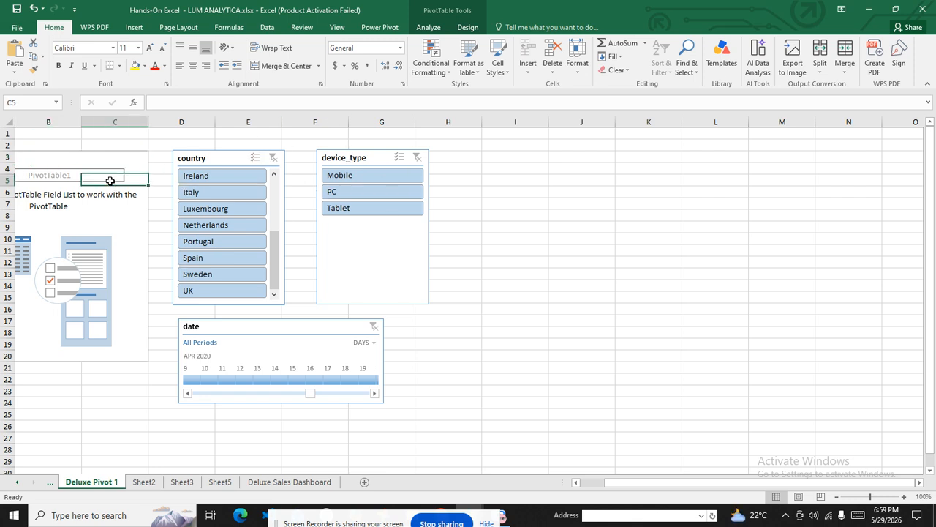
pyautogui.click(79, 176)
pyautogui.click(104, 218)
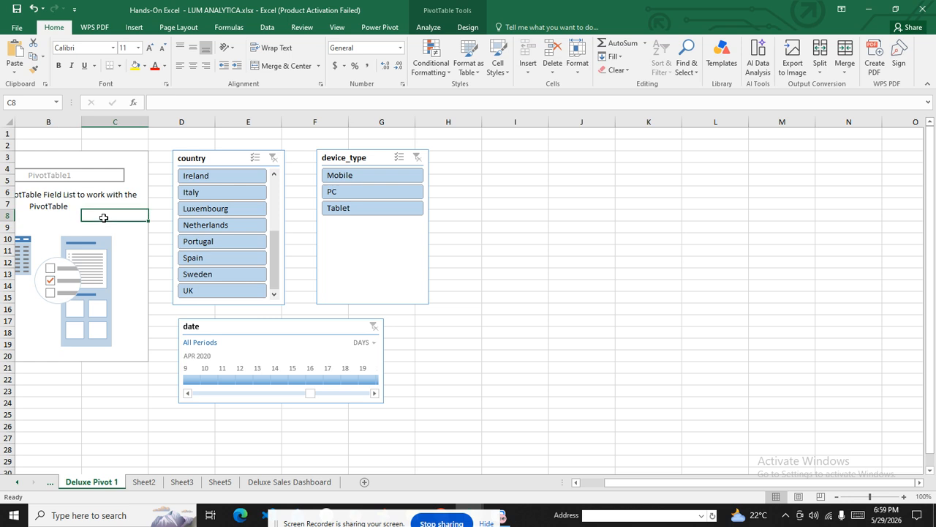
pyautogui.click(139, 174)
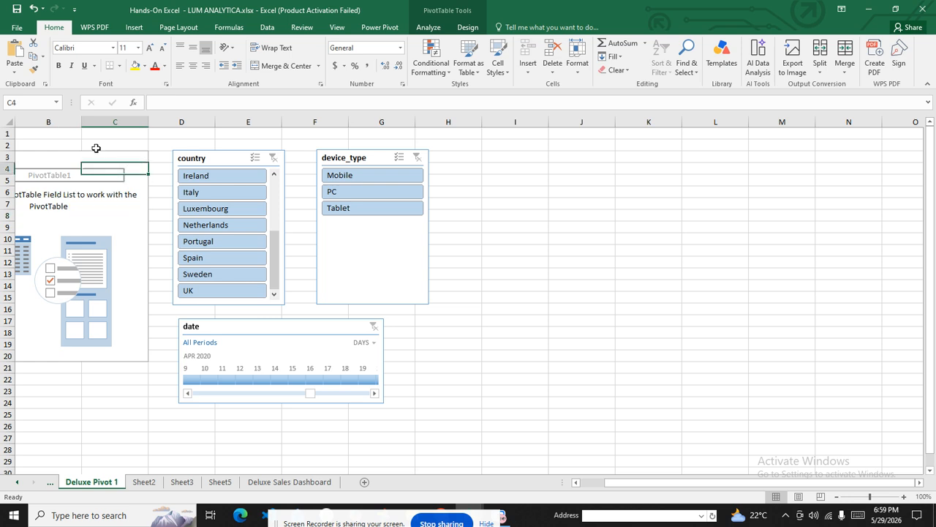
pyautogui.click(64, 160)
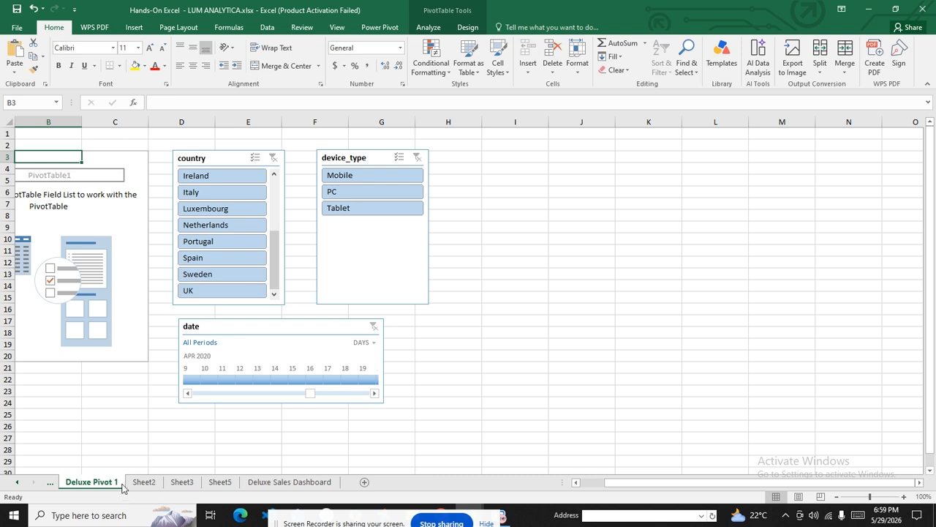
# Step: Return to the Deluxe Sales Dashboard sheet and clear its device_type filter
pyautogui.click(255, 484)
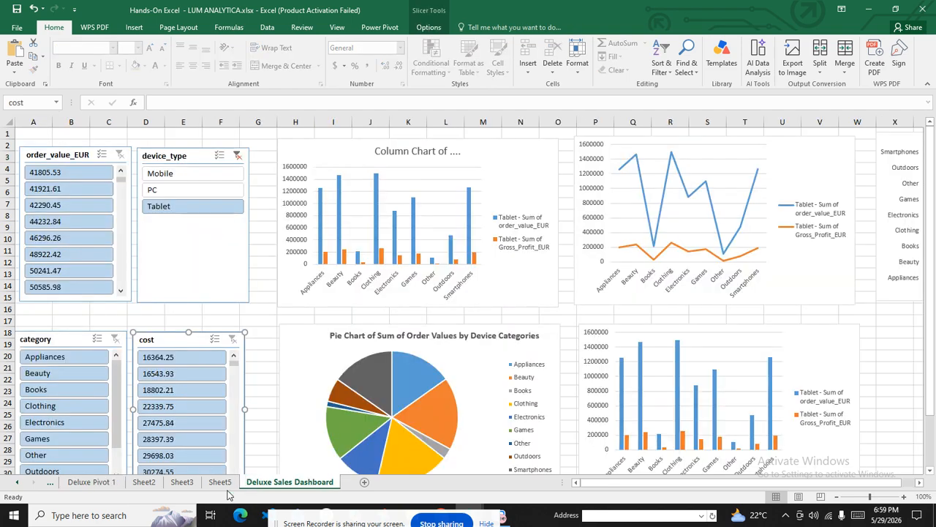
pyautogui.click(237, 155)
# Step: Test the dashboard with order values 21341.66, 21921.66, 23290.84, 24787.65 and 25816.05, and clear the order_value_EUR filter
pyautogui.click(66, 189)
pyautogui.click(63, 204)
pyautogui.click(63, 238)
pyautogui.click(61, 270)
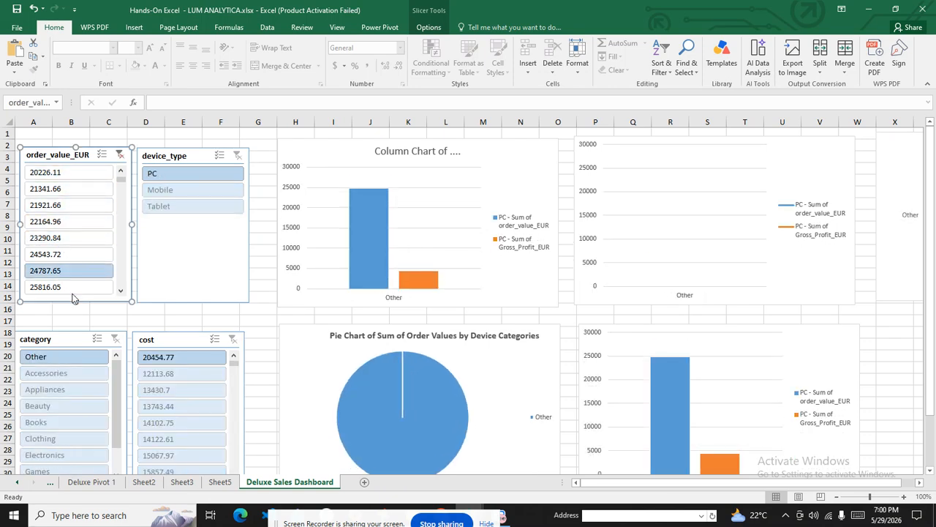
pyautogui.click(64, 287)
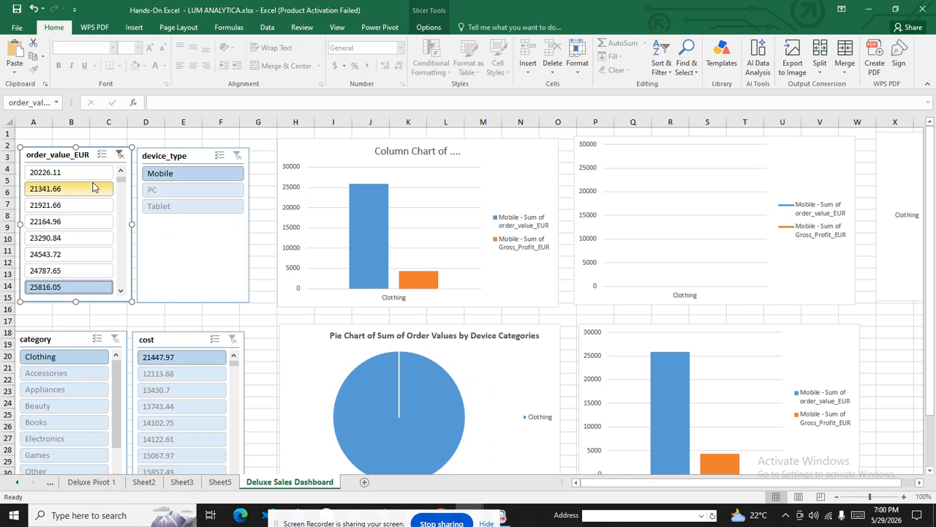
pyautogui.click(120, 155)
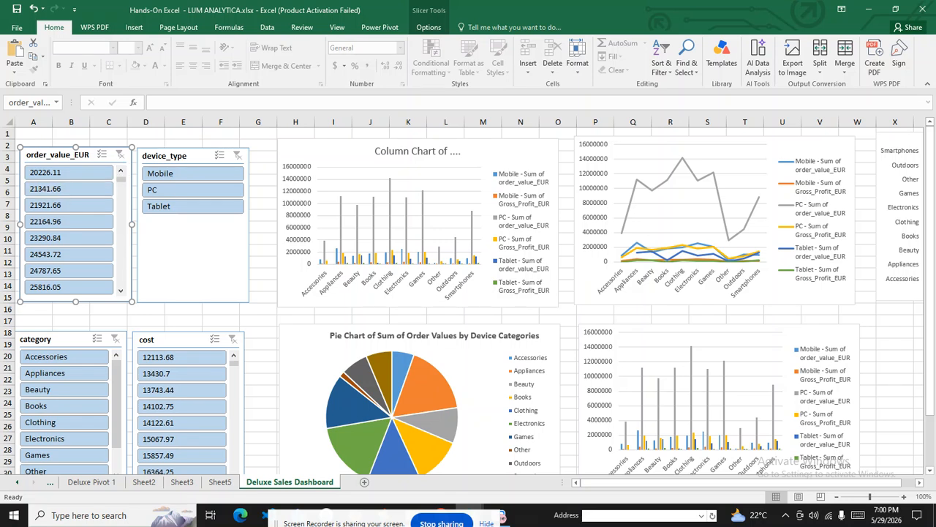
pyautogui.moveTo(359, 524); pyautogui.dragTo(181, 320)
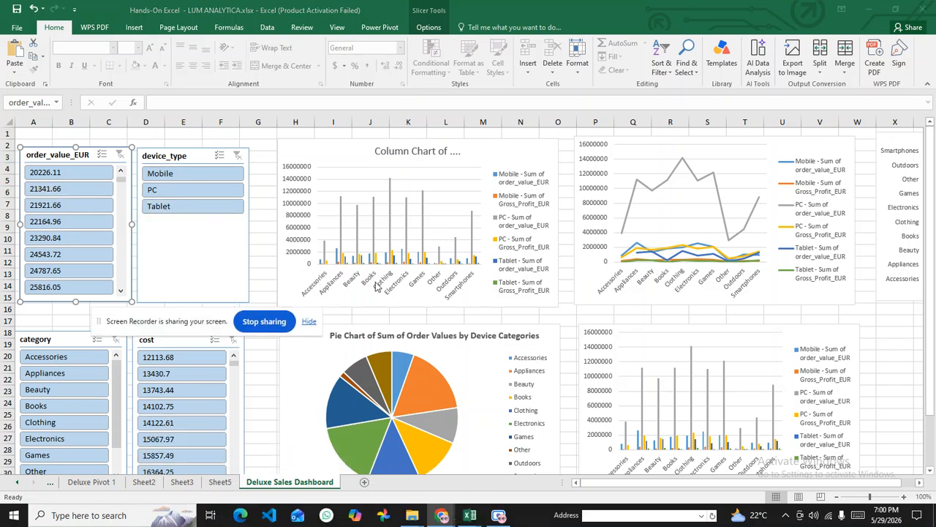